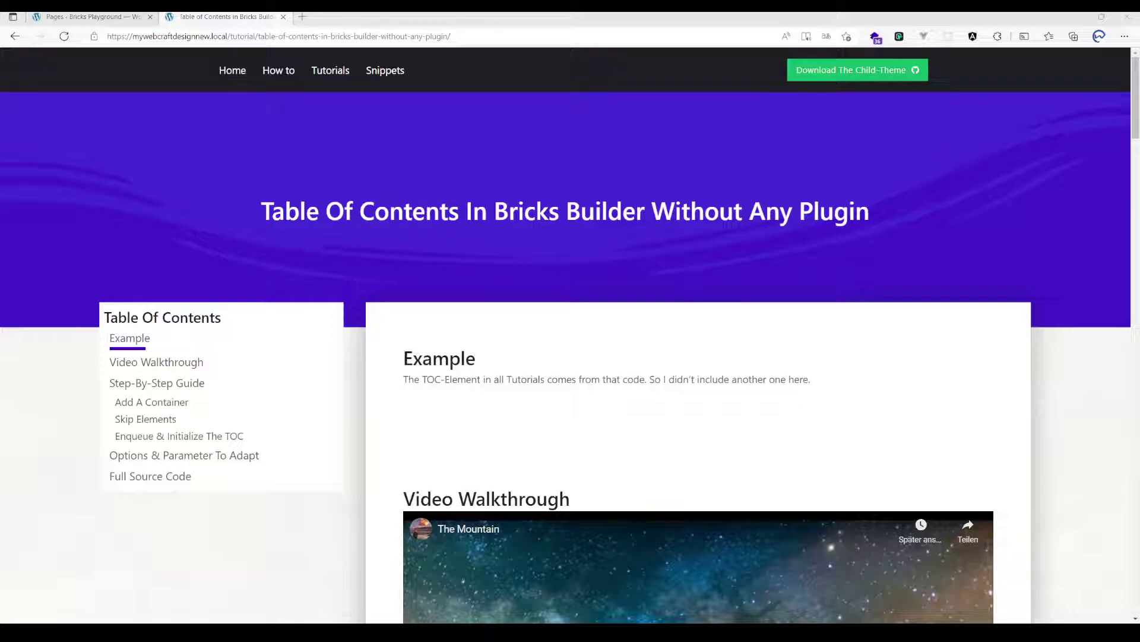
# Step: Open the child theme's GitHub repository from the tutorial's Download The Child-Theme link
pyautogui.scroll(-3, 571, 349)
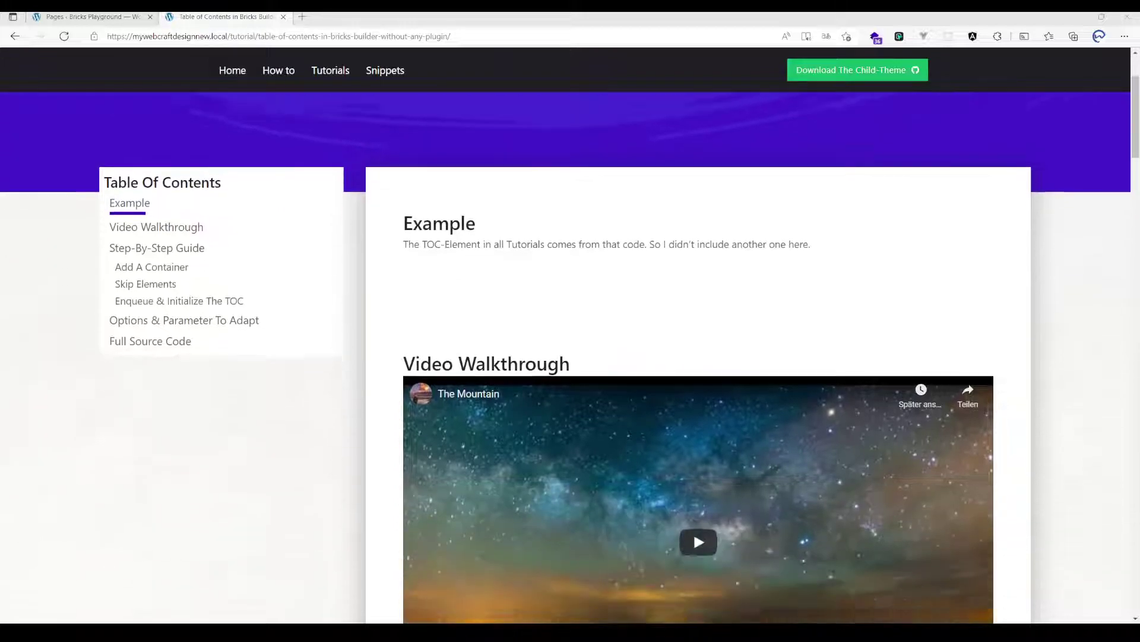
pyautogui.scroll(3, 570, 349)
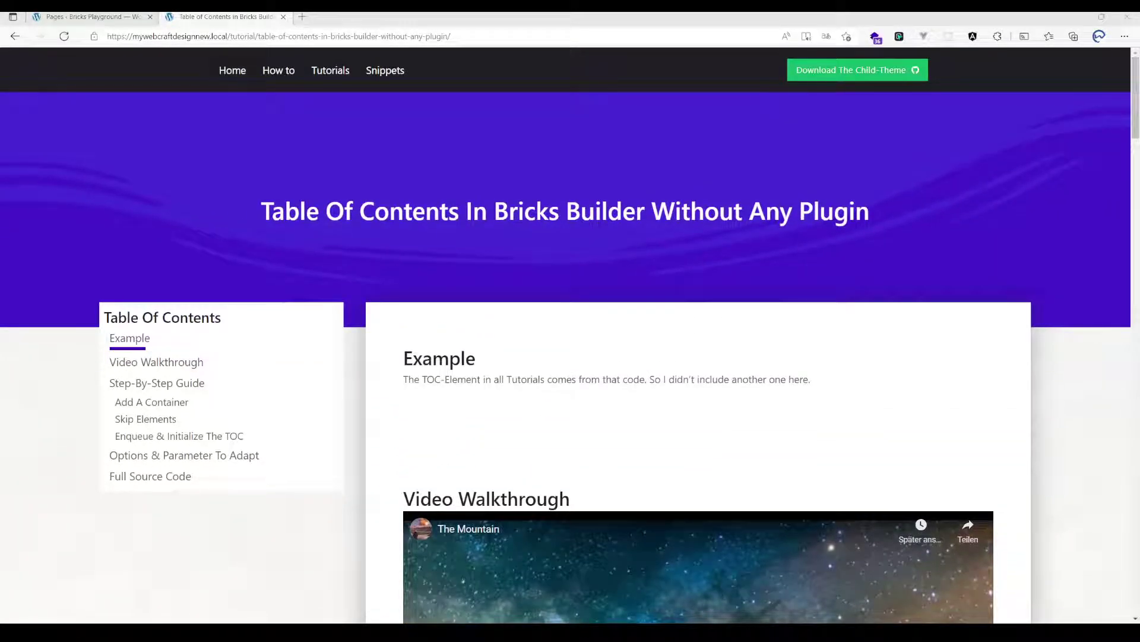
pyautogui.scroll(-10, 571, 356)
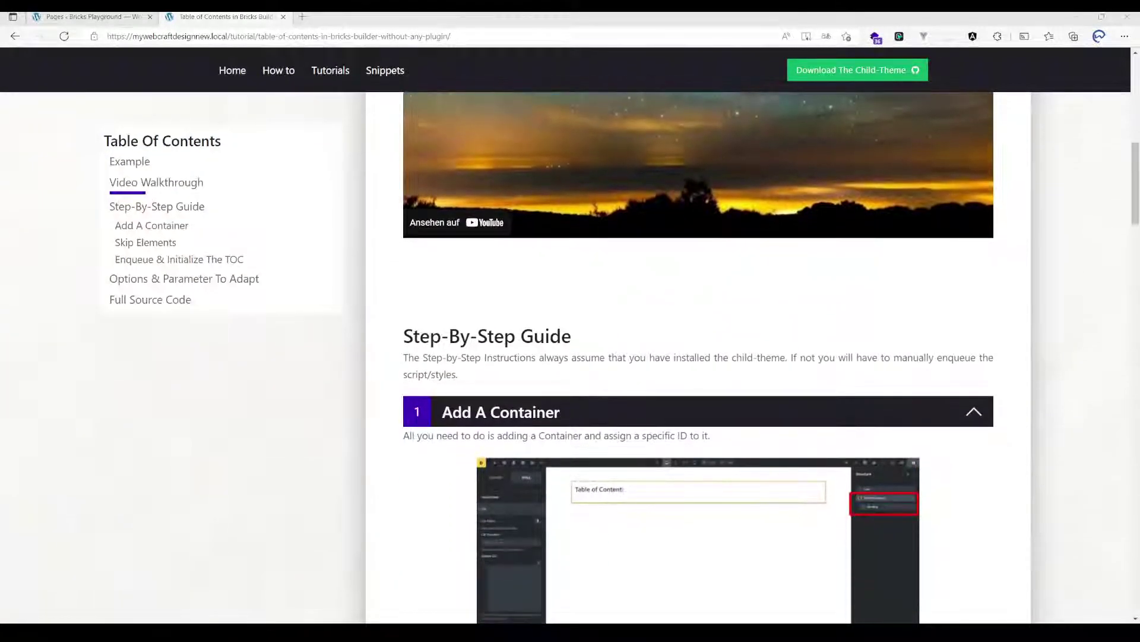
pyautogui.scroll(-3, 570, 356)
pyautogui.scroll(13, 570, 356)
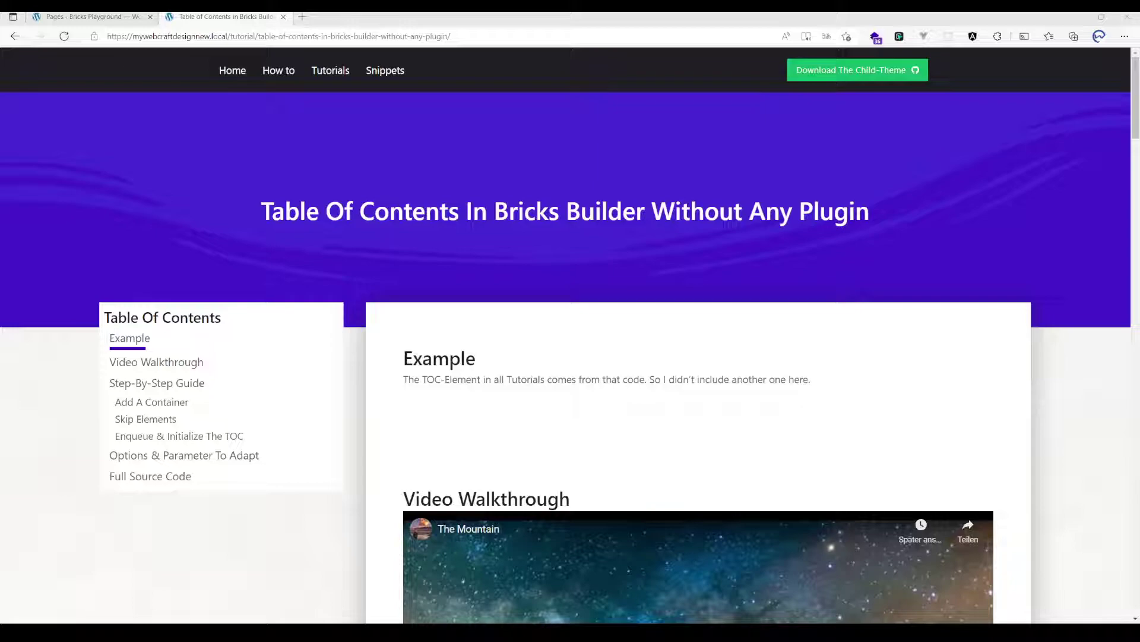
pyautogui.click(857, 70)
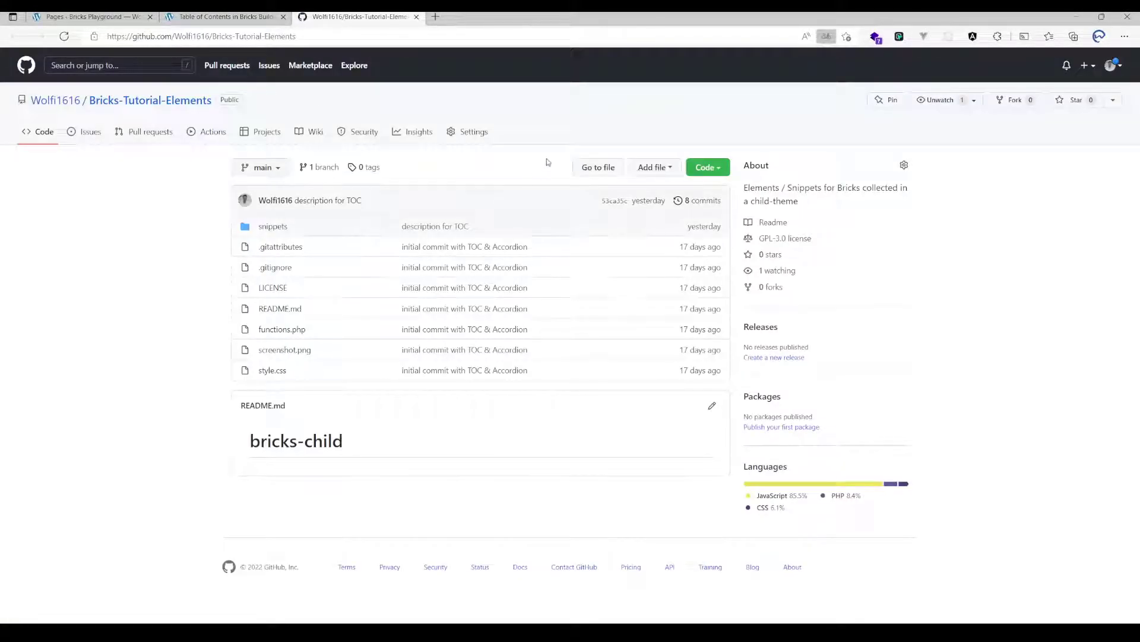
# Step: Check the repository's Code download options, then open its snippets folder
pyautogui.click(705, 172)
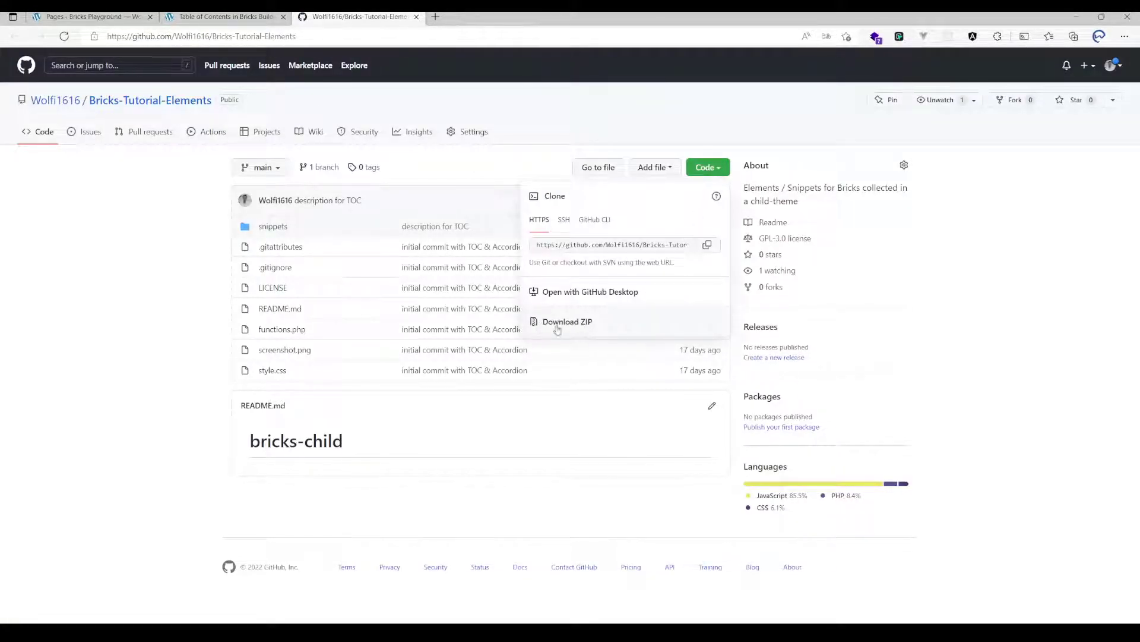
pyautogui.click(700, 170)
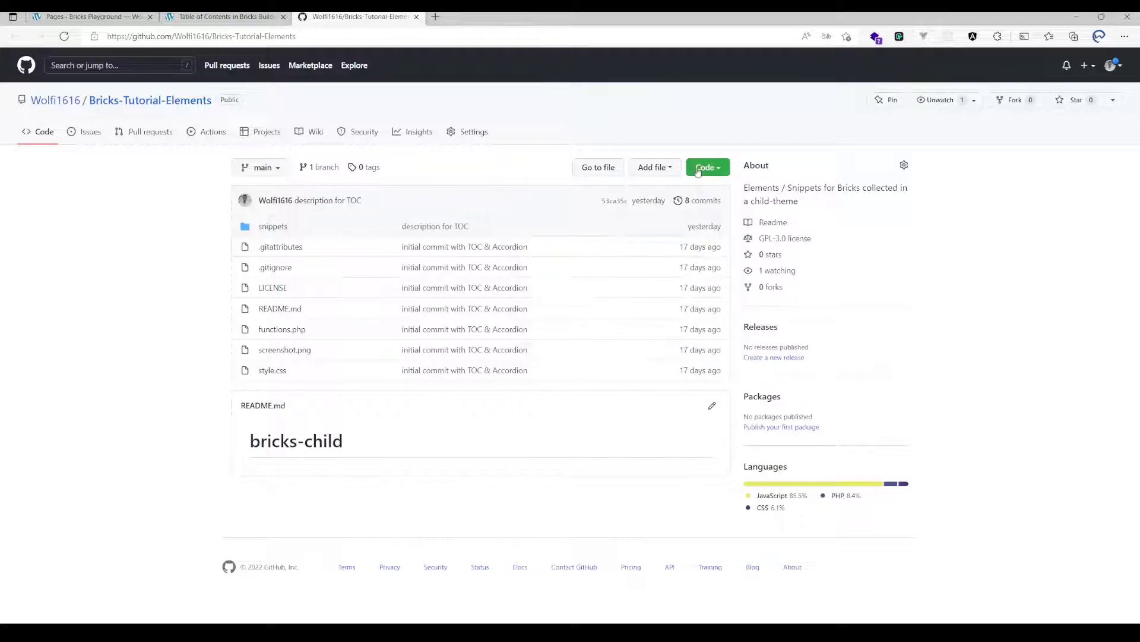
pyautogui.click(698, 171)
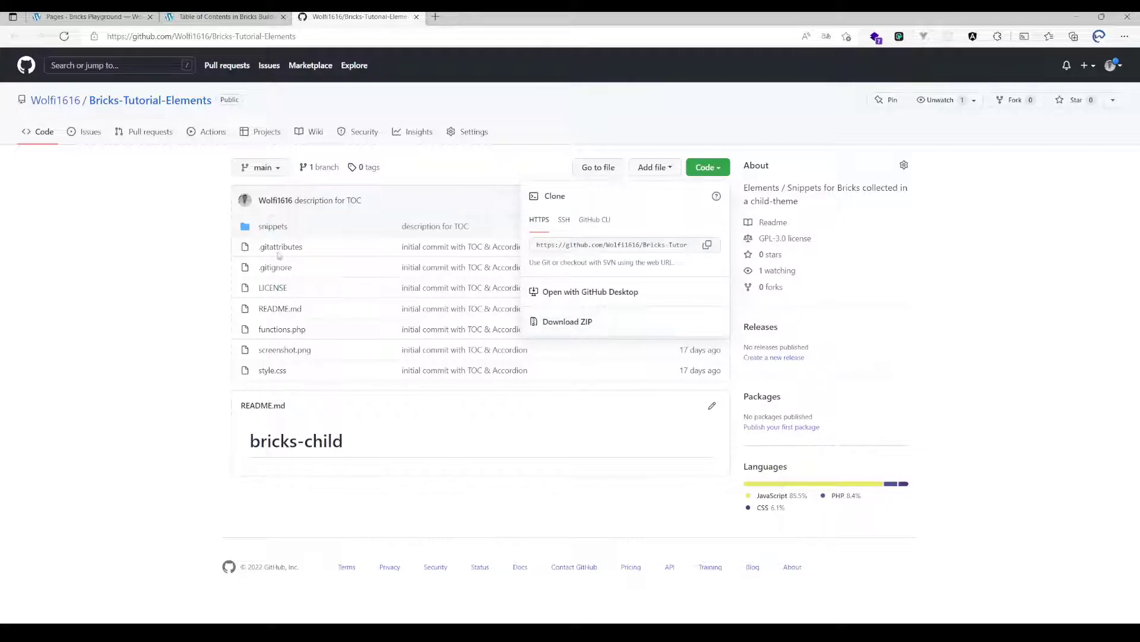
pyautogui.click(181, 254)
pyautogui.click(273, 226)
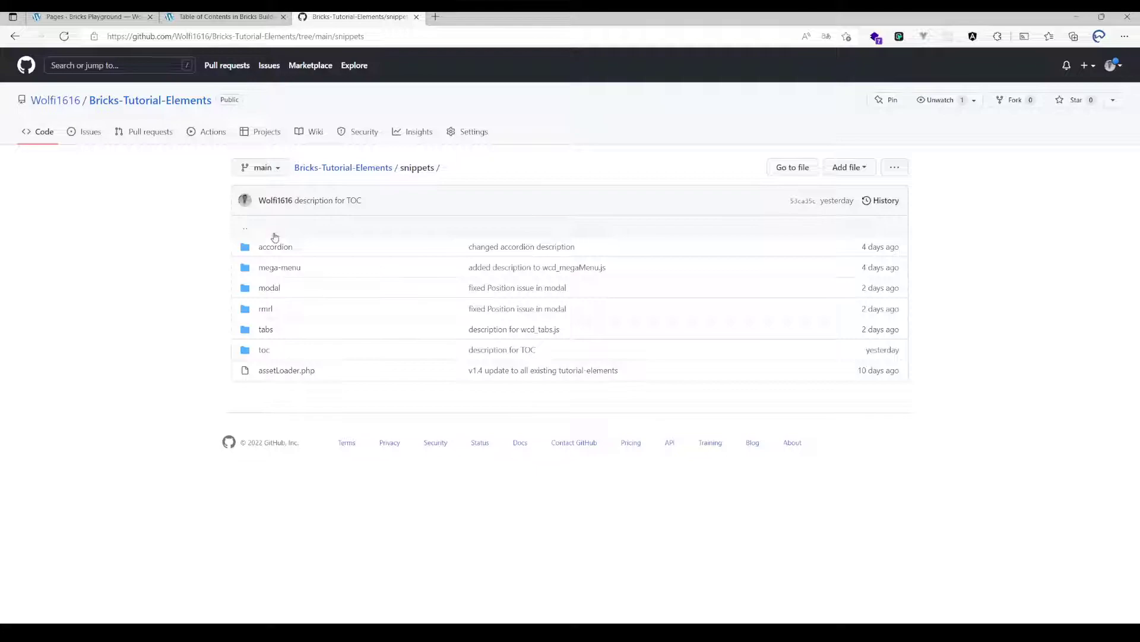
# Step: Browse the repository root, snippets and accordion folders, then return to the snippets listing
pyautogui.click(347, 168)
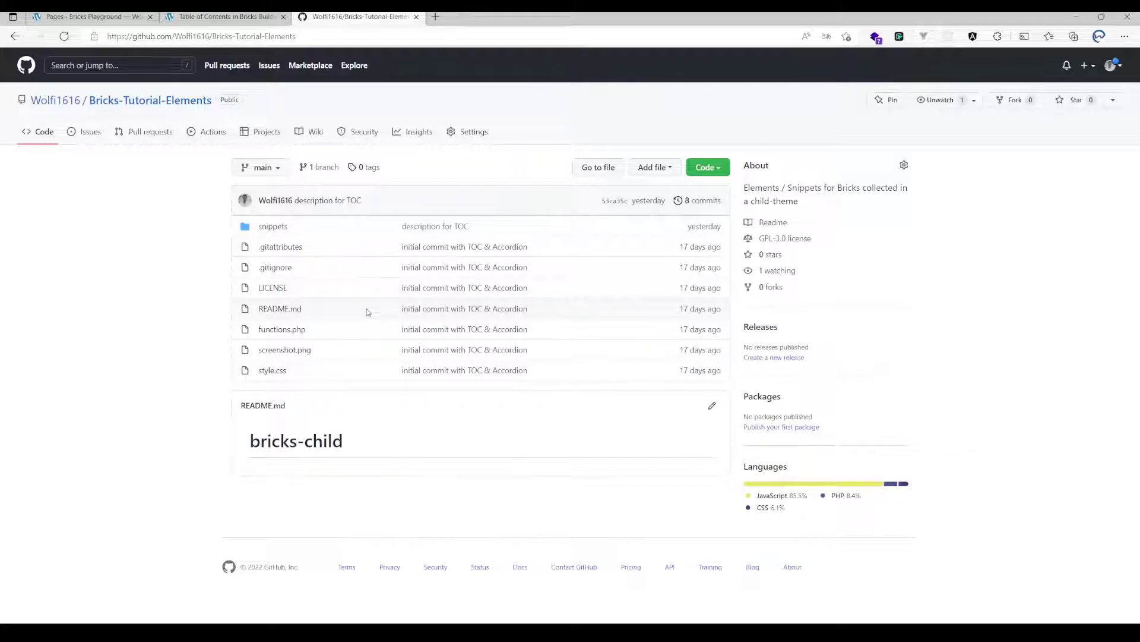
pyautogui.click(267, 227)
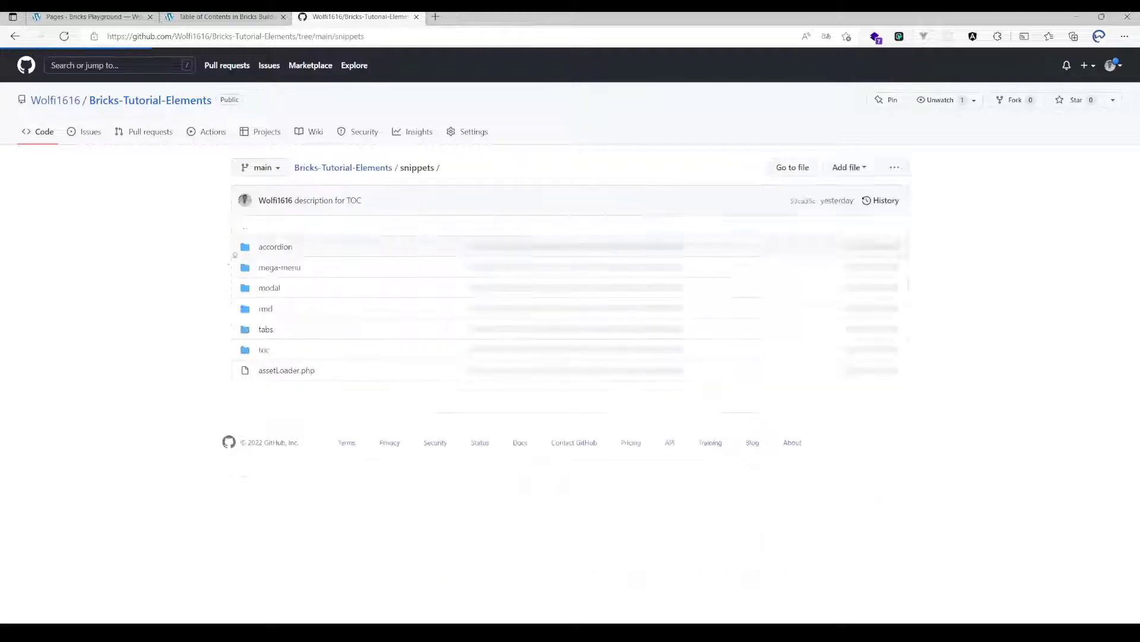
pyautogui.click(275, 247)
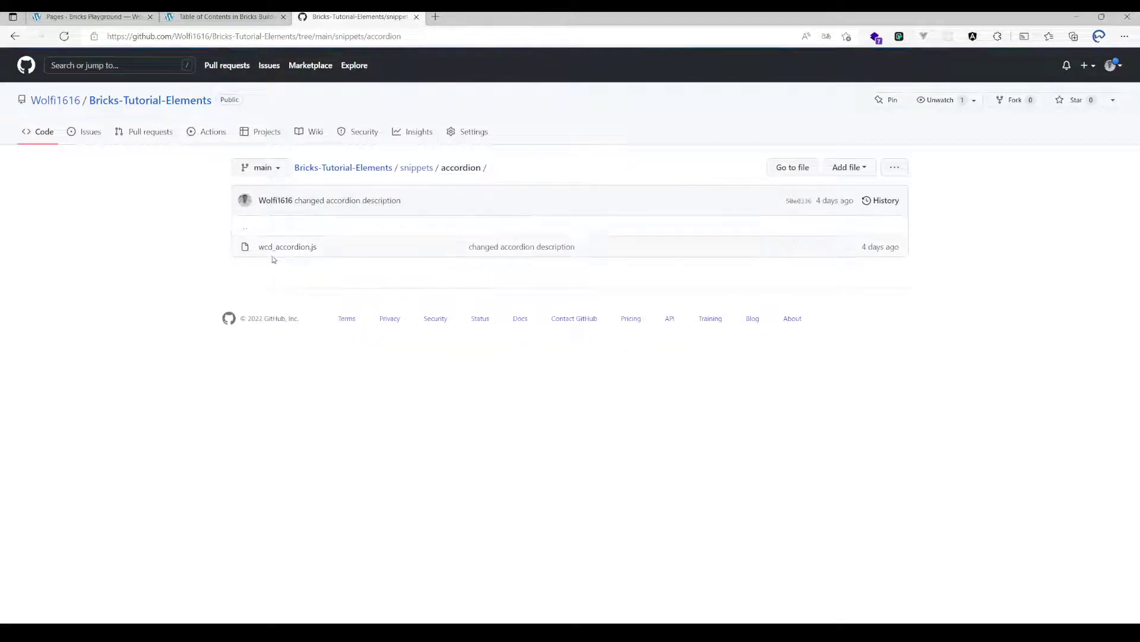
pyautogui.hotkey('alt', 'Left')
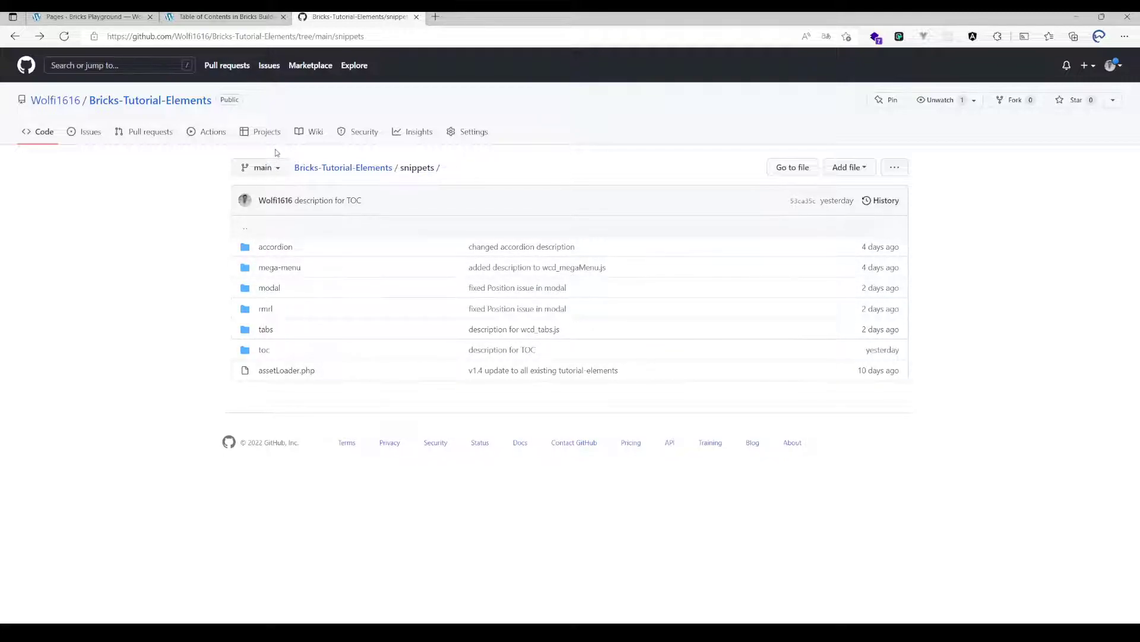
pyautogui.click(416, 17)
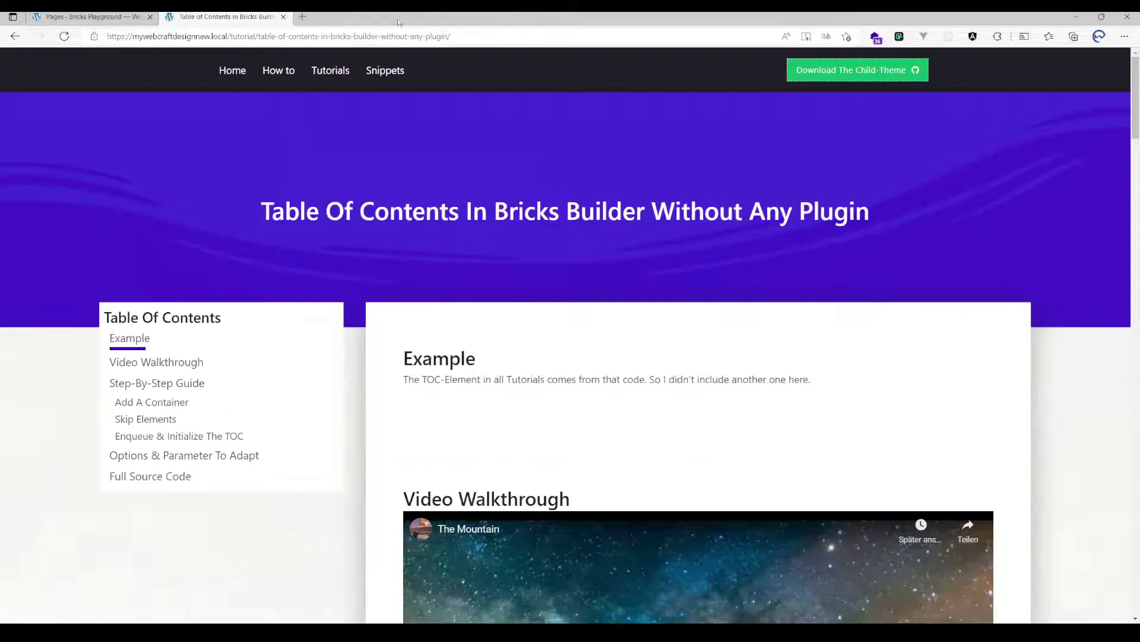
pyautogui.scroll(-8, 673, 284)
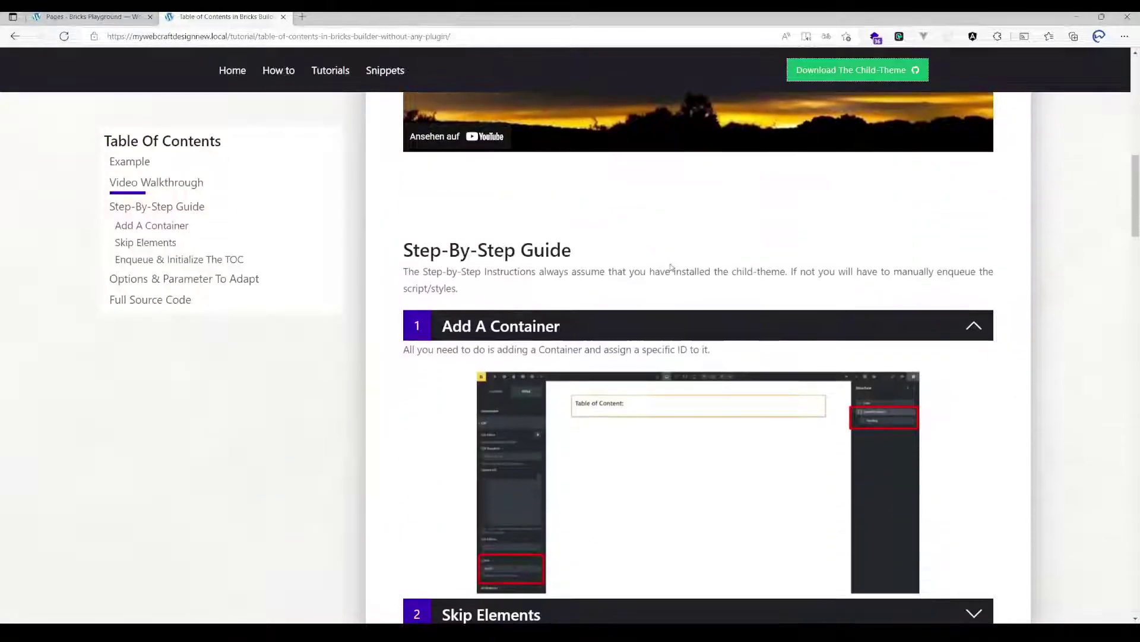
pyautogui.scroll(10, 673, 279)
pyautogui.scroll(-15, 673, 277)
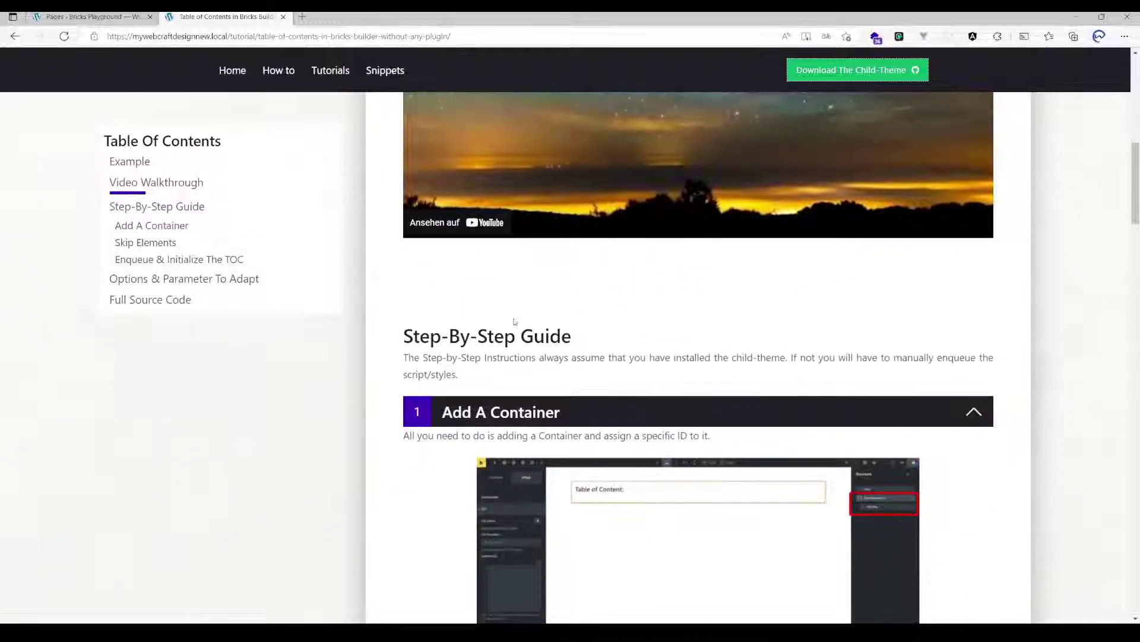
pyautogui.click(511, 219)
pyautogui.scroll(-3, 618, 163)
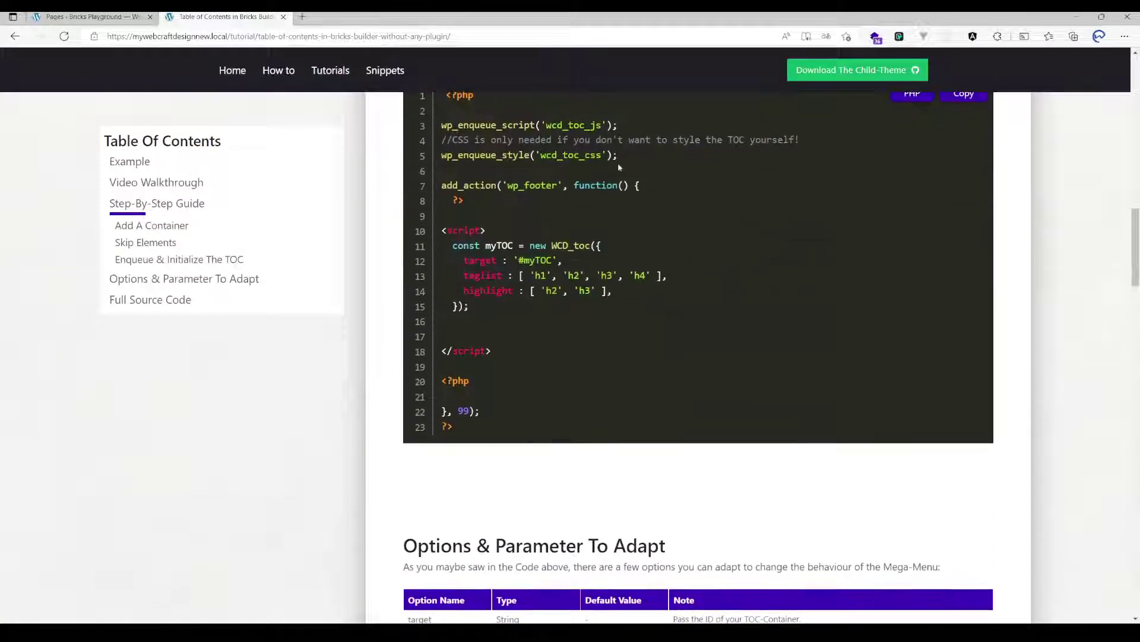
pyautogui.scroll(6, 579, 446)
pyautogui.scroll(-3, 579, 446)
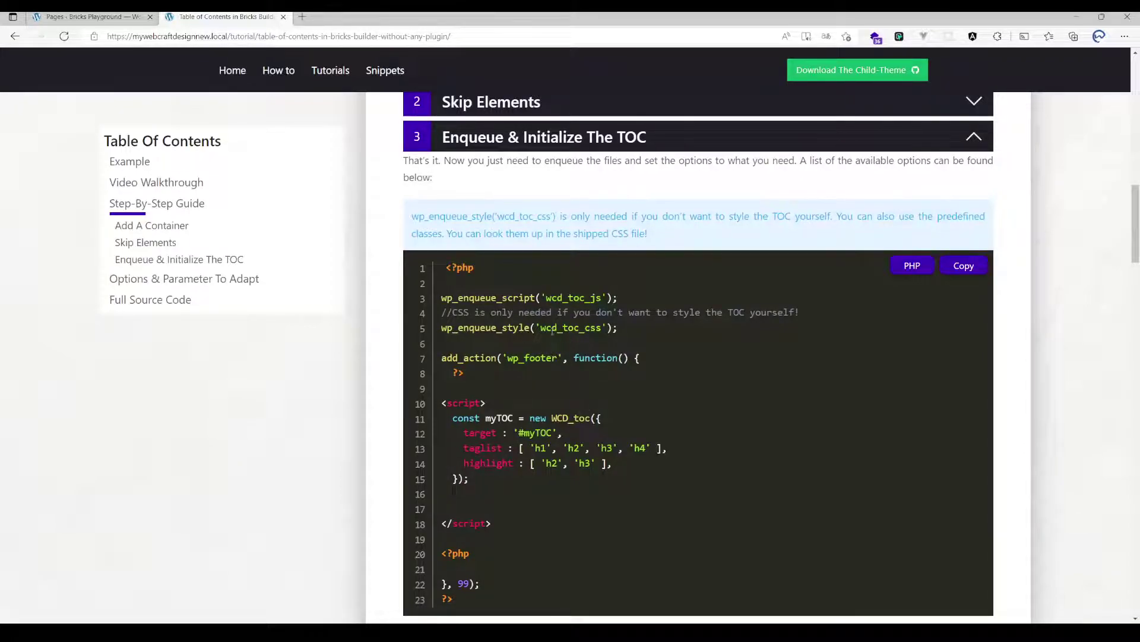
pyautogui.scroll(4, 550, 334)
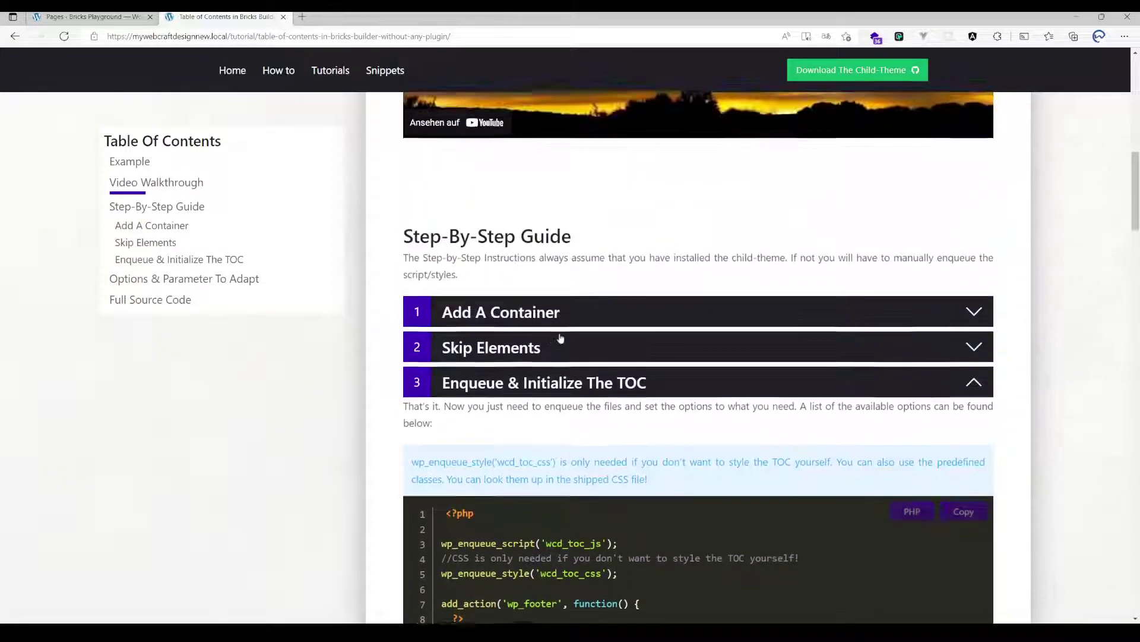
pyautogui.click(484, 325)
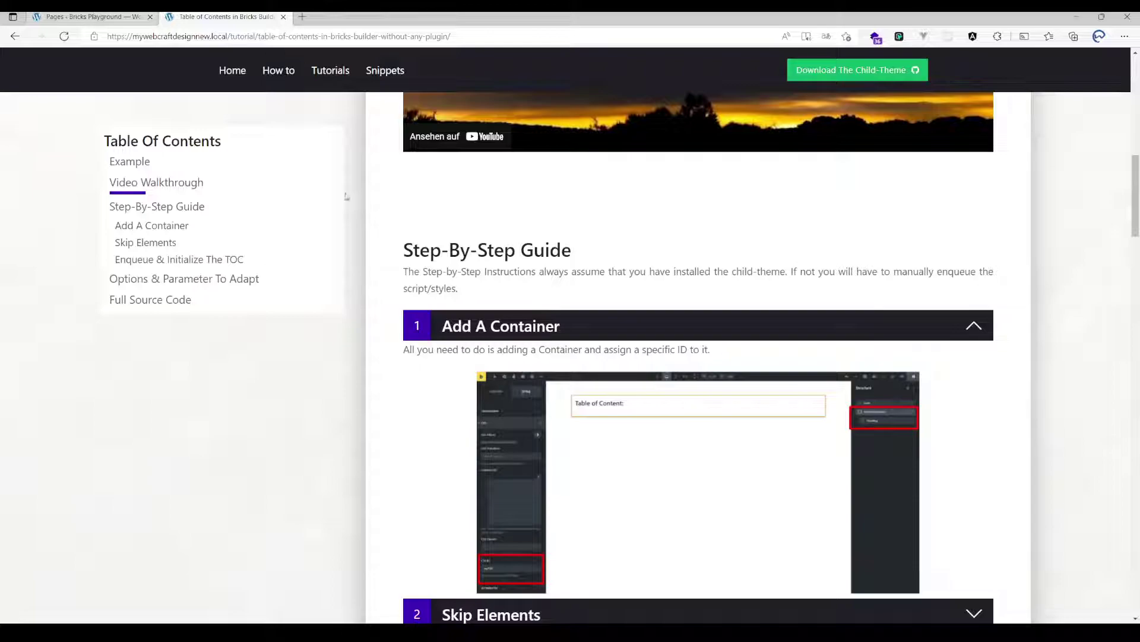
pyautogui.scroll(10, 346, 196)
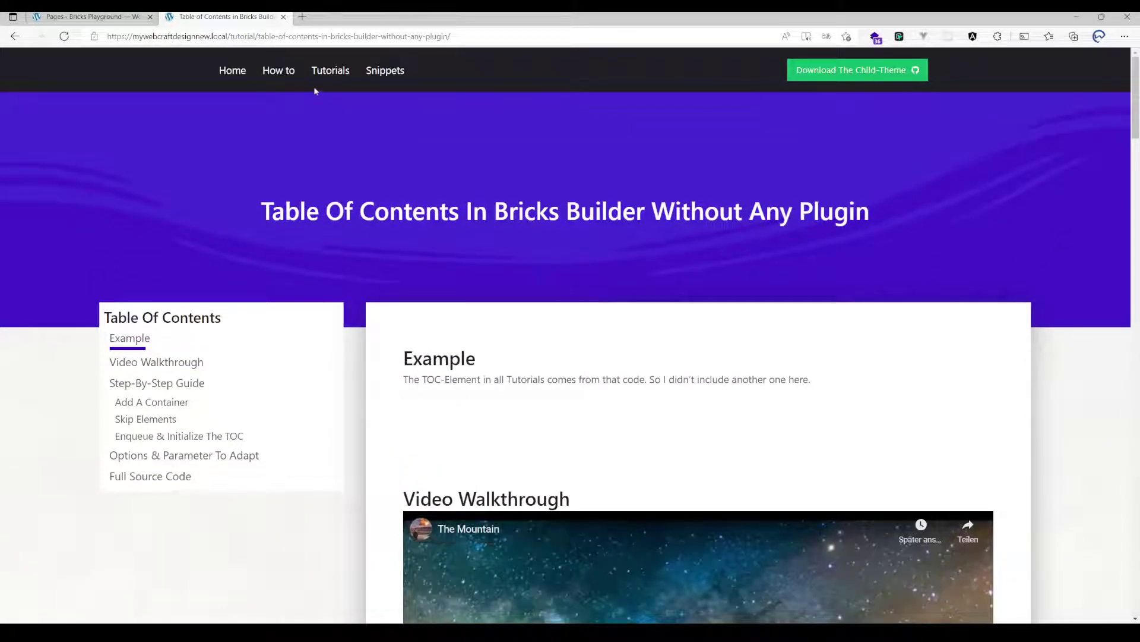
pyautogui.click(241, 73)
pyautogui.scroll(-10, 204, 267)
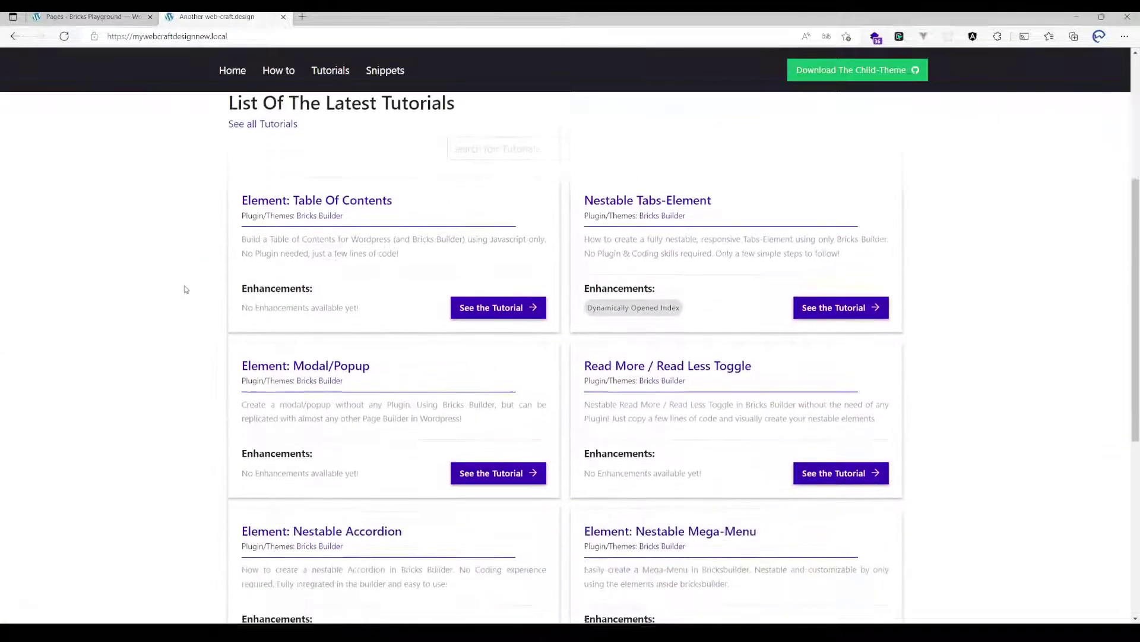
pyautogui.scroll(8, 1009, 433)
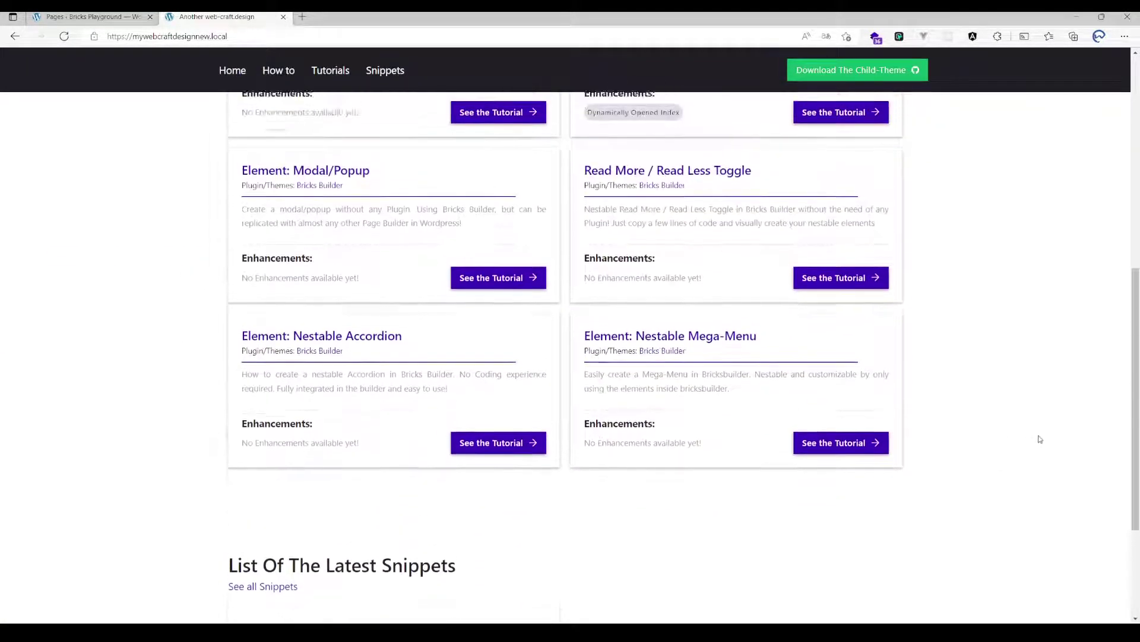
pyautogui.scroll(-7, 518, 328)
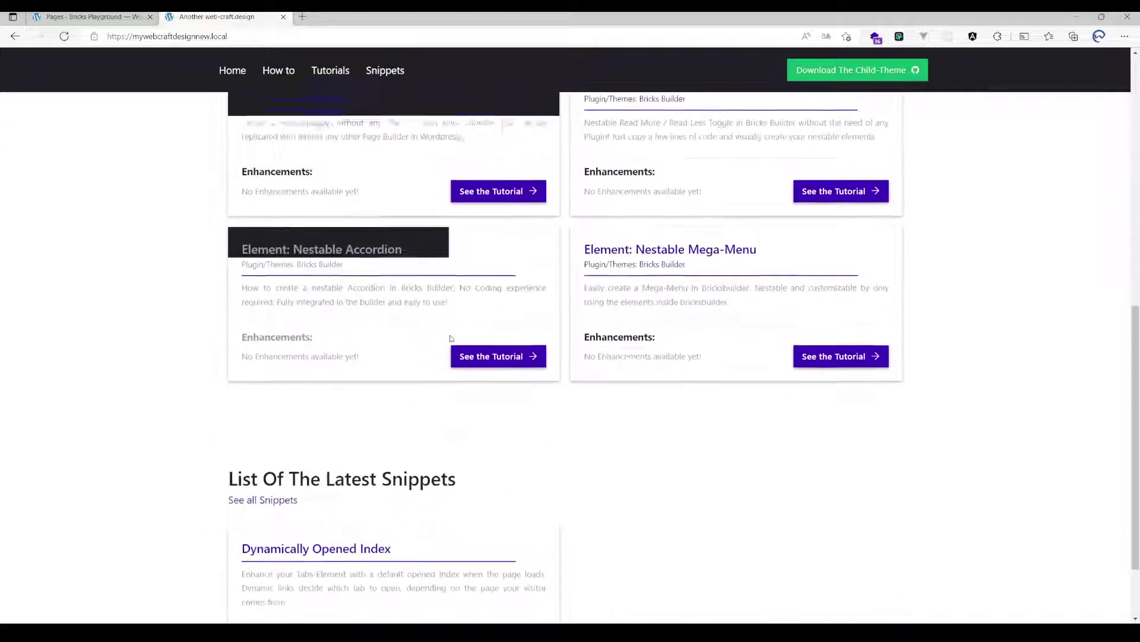
pyautogui.scroll(7, 383, 442)
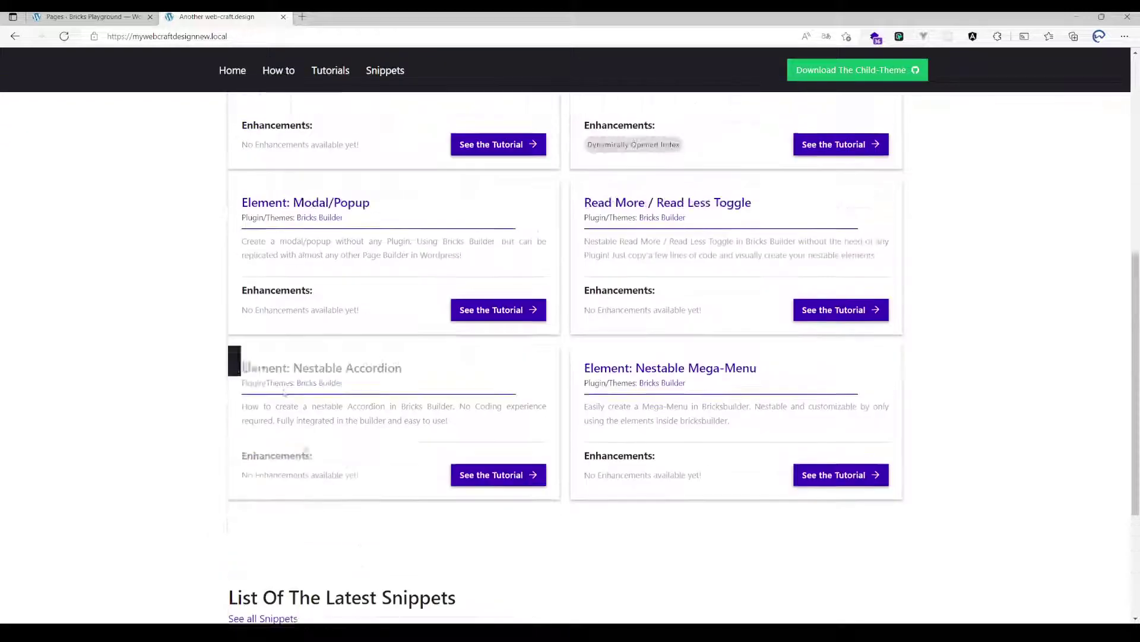
pyautogui.click(489, 451)
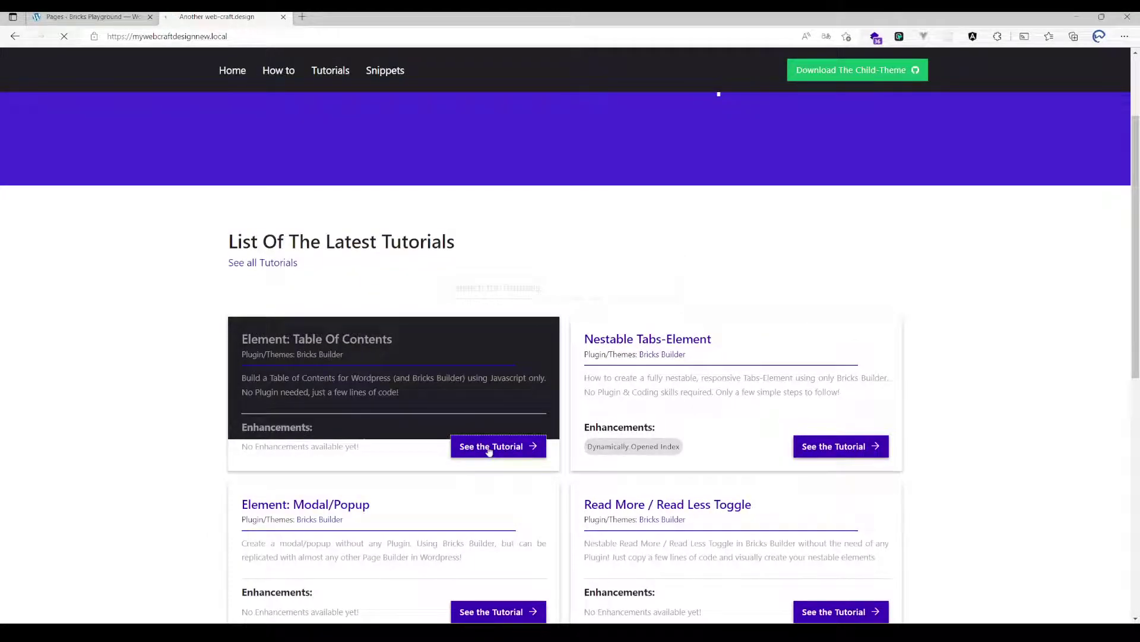
pyautogui.scroll(-10, 474, 310)
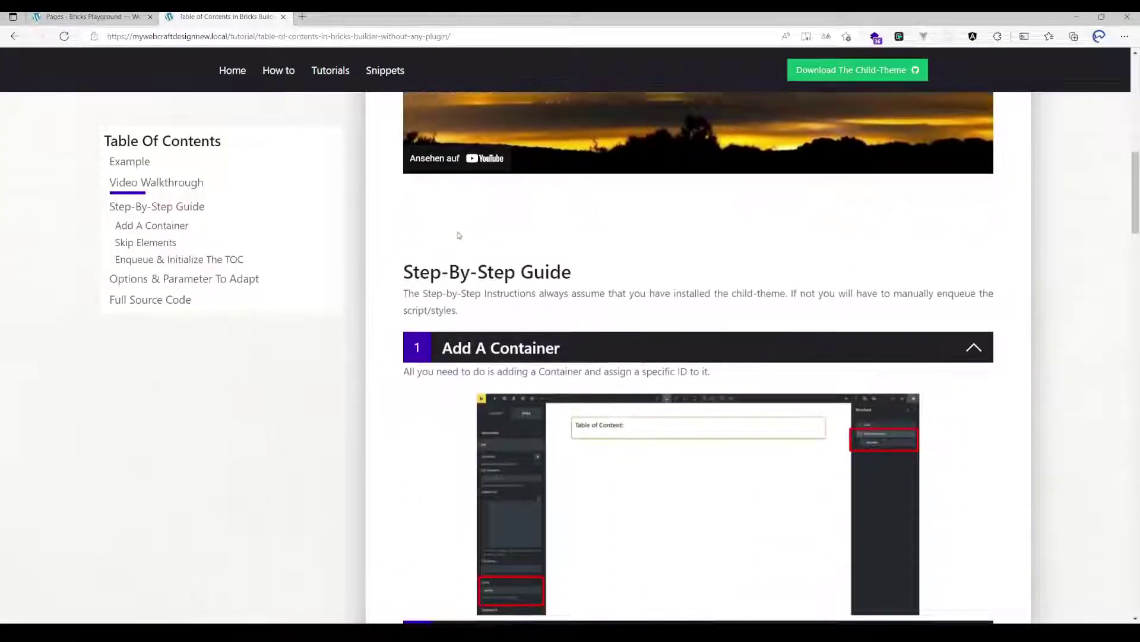
pyautogui.click(481, 327)
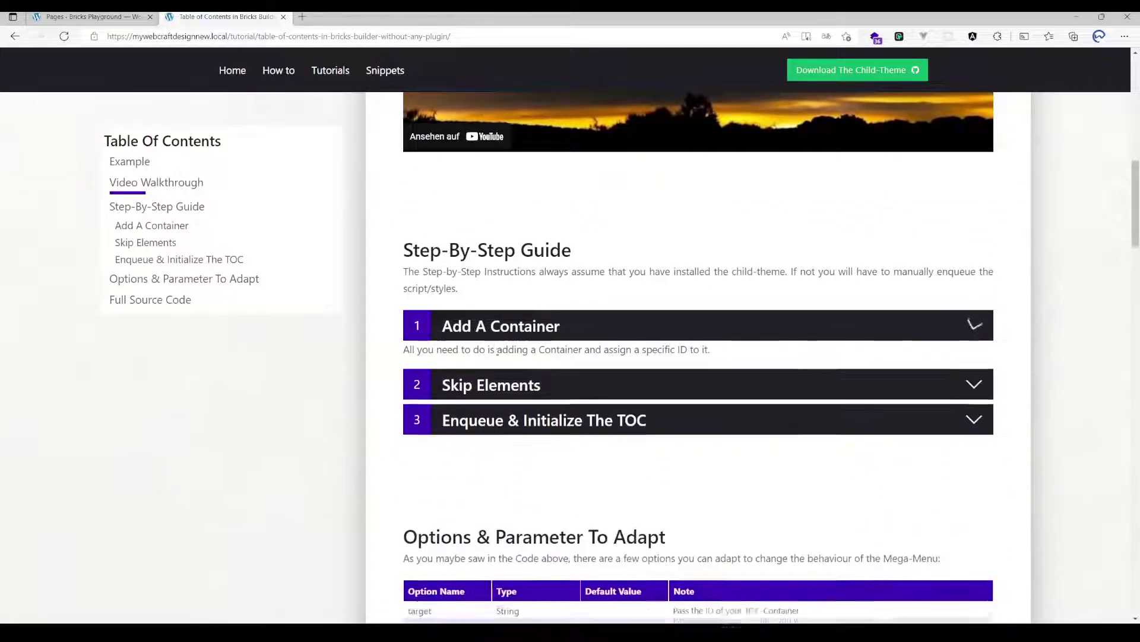
pyautogui.click(532, 364)
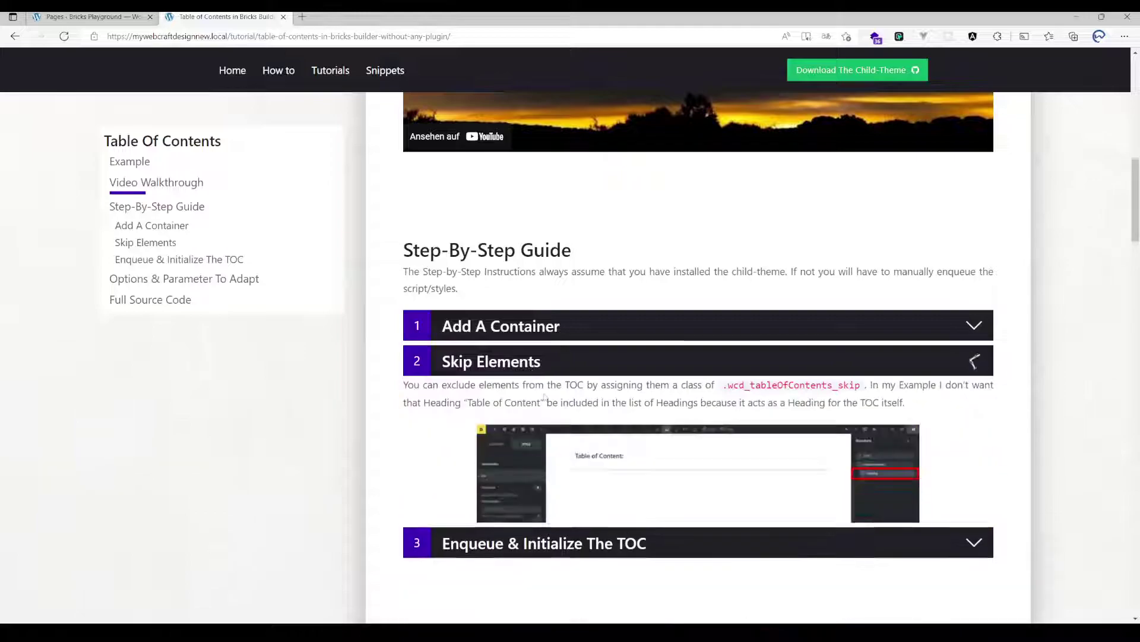
pyautogui.scroll(-2, 532, 364)
pyautogui.scroll(-2, 549, 356)
pyautogui.click(553, 410)
pyautogui.scroll(5, 548, 356)
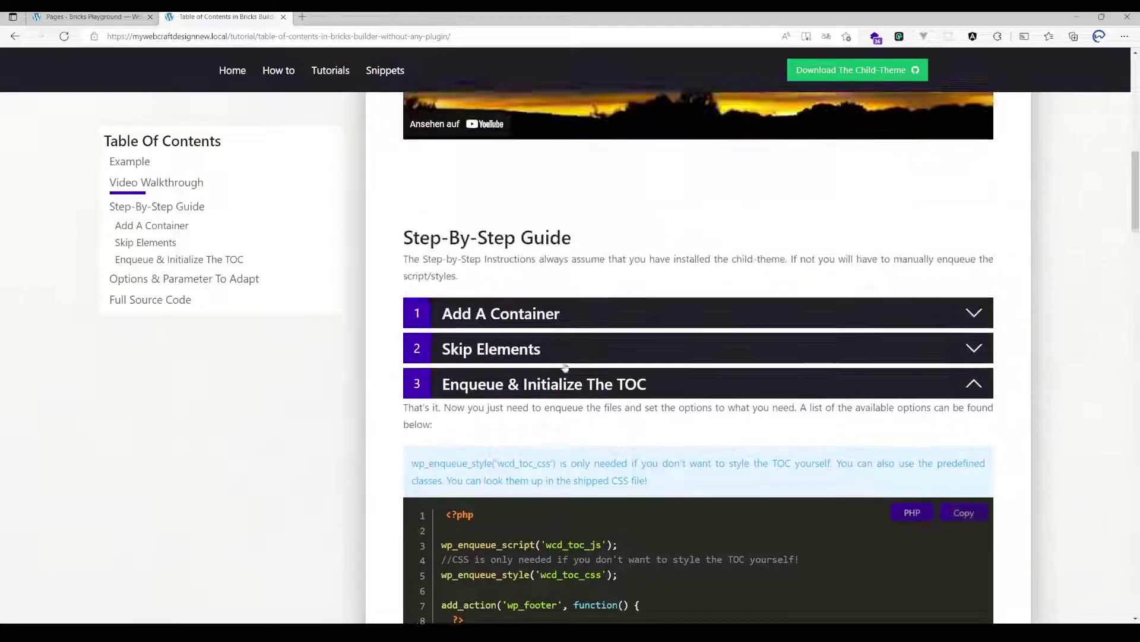
pyautogui.click(549, 329)
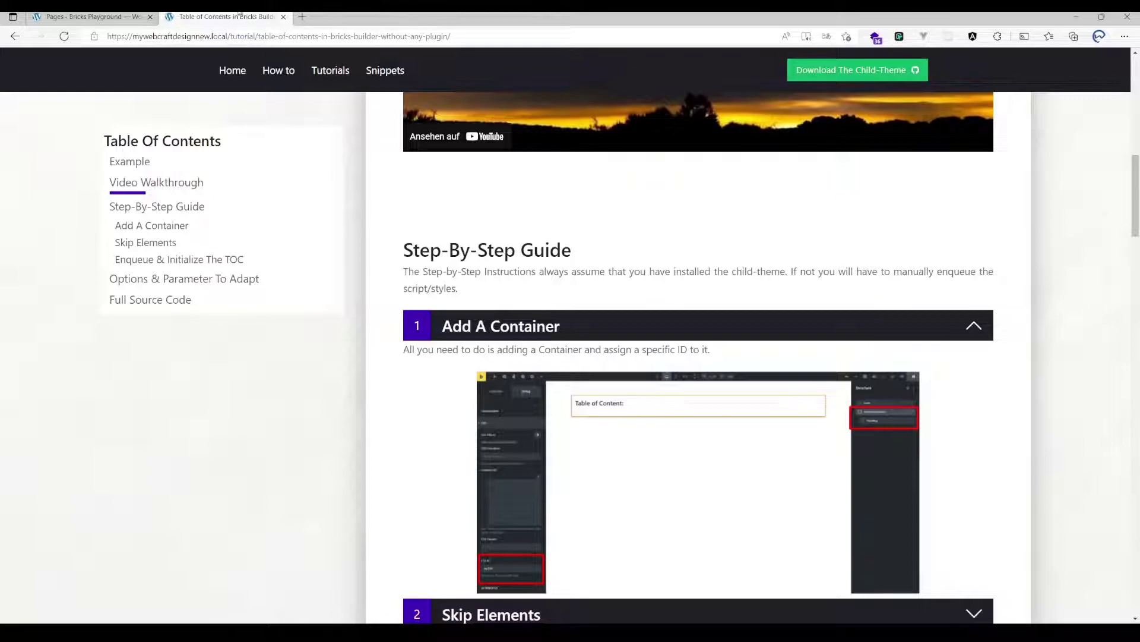
pyautogui.click(86, 17)
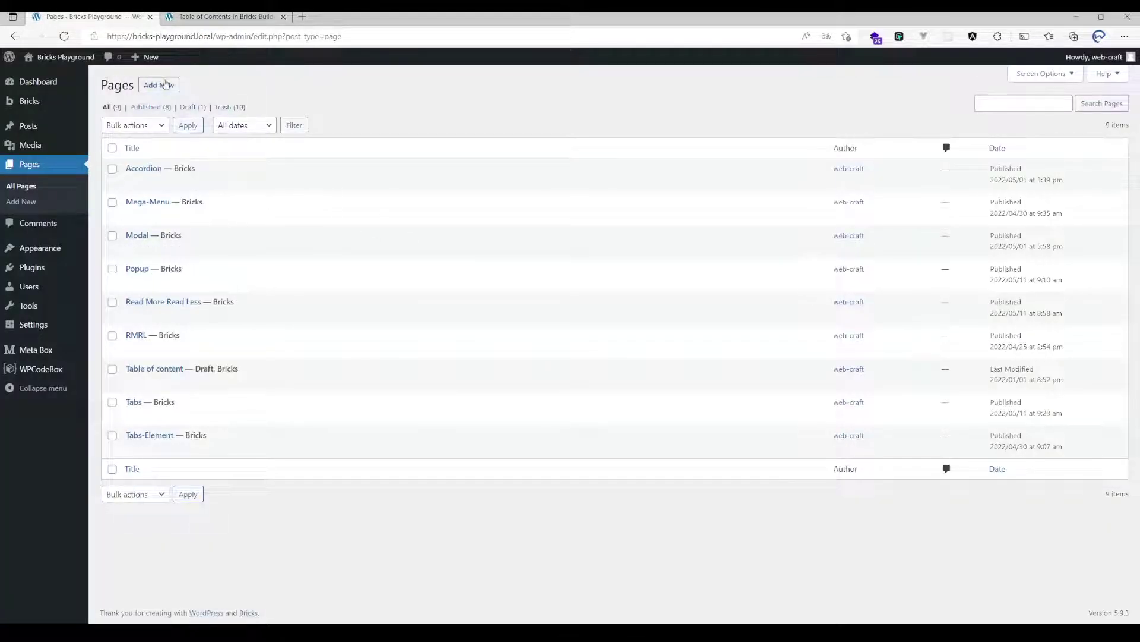
# Step: Start a new WordPress page titled 'Table of contents'
pyautogui.click(166, 84)
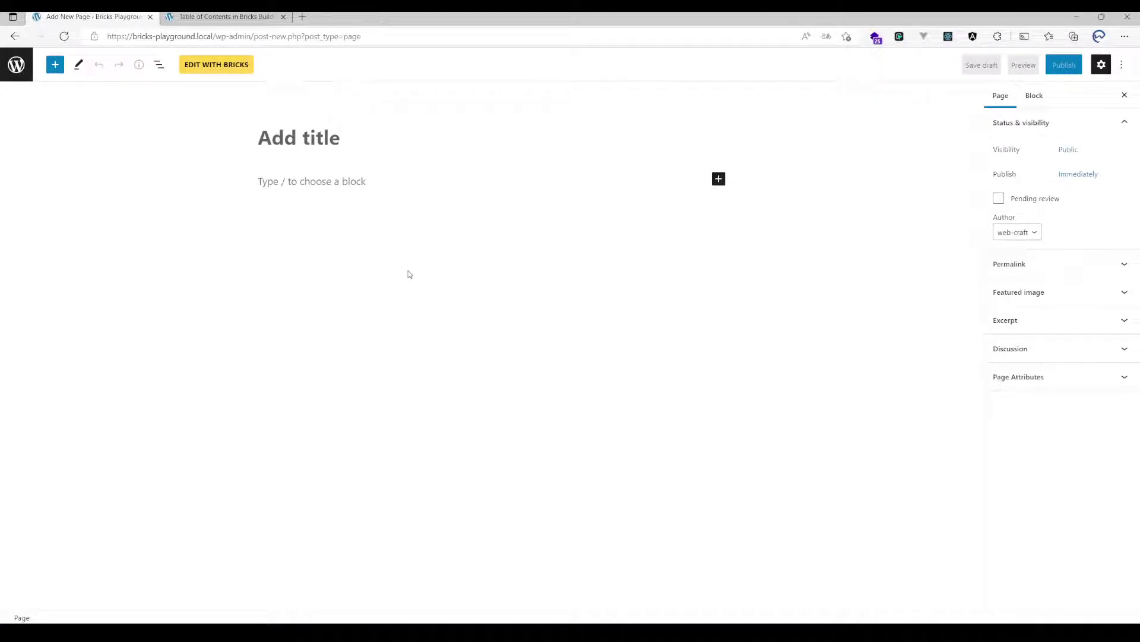
pyautogui.write('Tab')
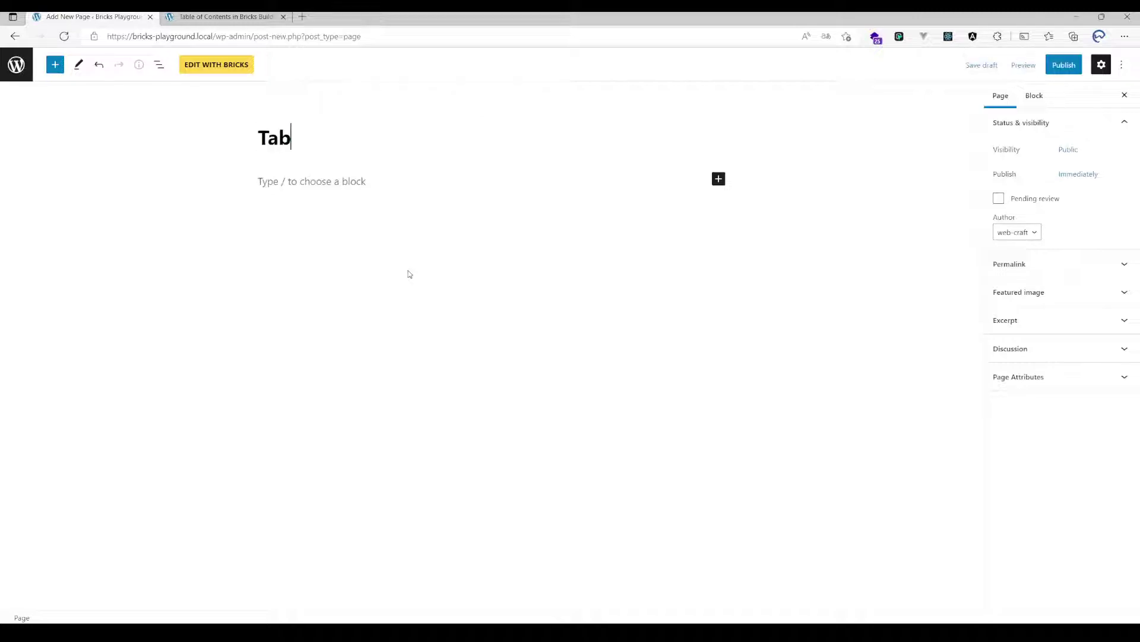
pyautogui.write('le of contents')
pyautogui.press('Return')
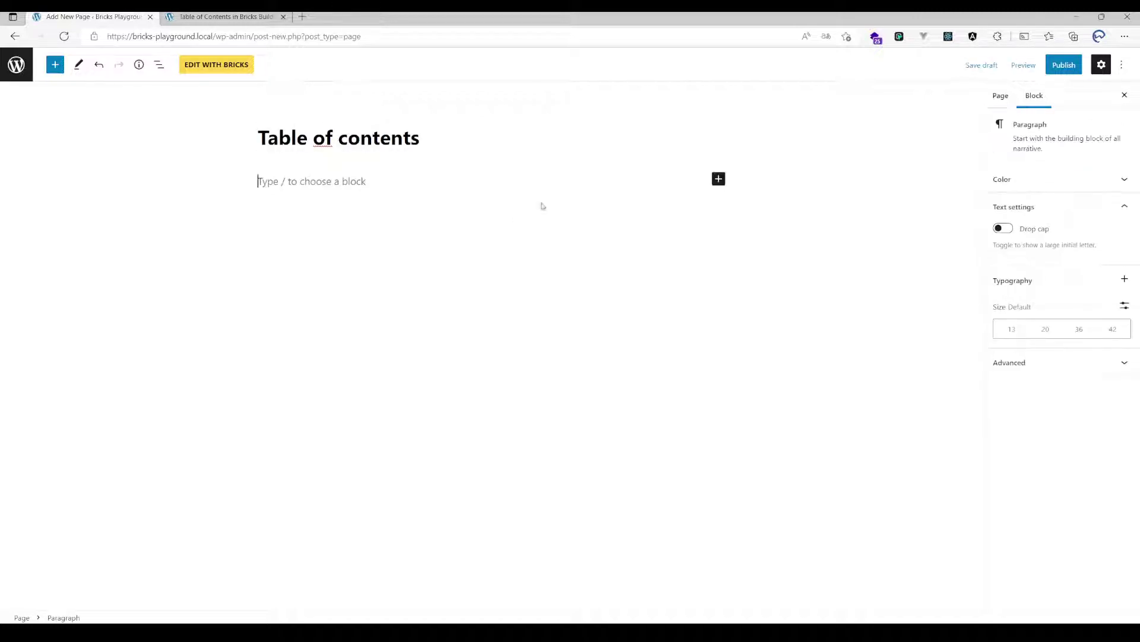
# Step: Publish the page and, in Bricks, add a Container with Direction set to row
pyautogui.click(1064, 65)
pyautogui.click(1024, 65)
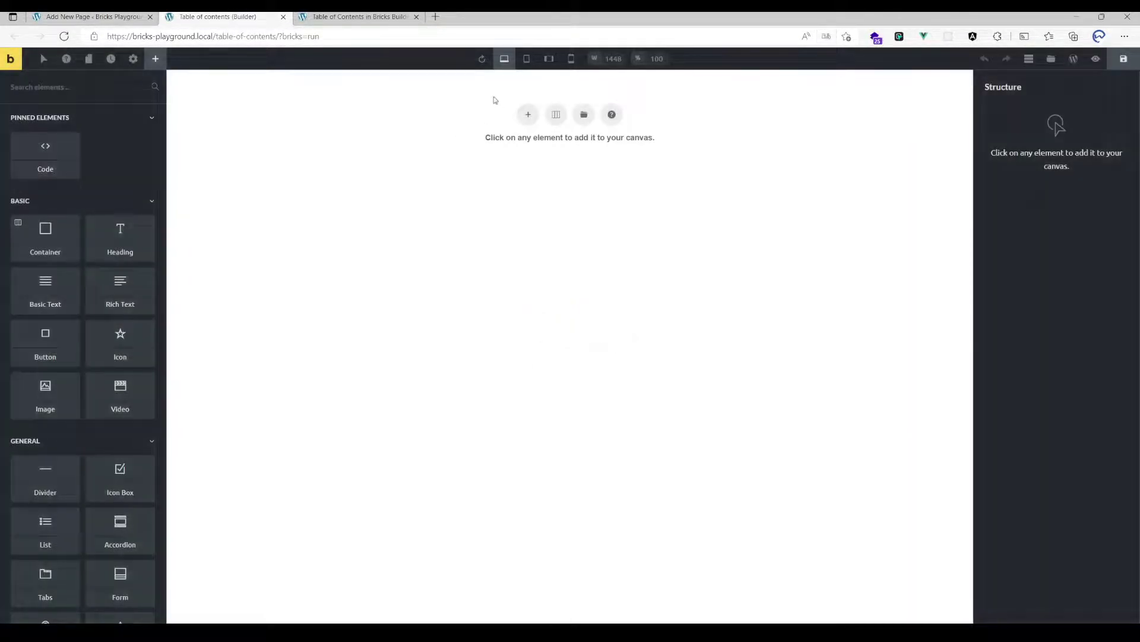
pyautogui.click(529, 116)
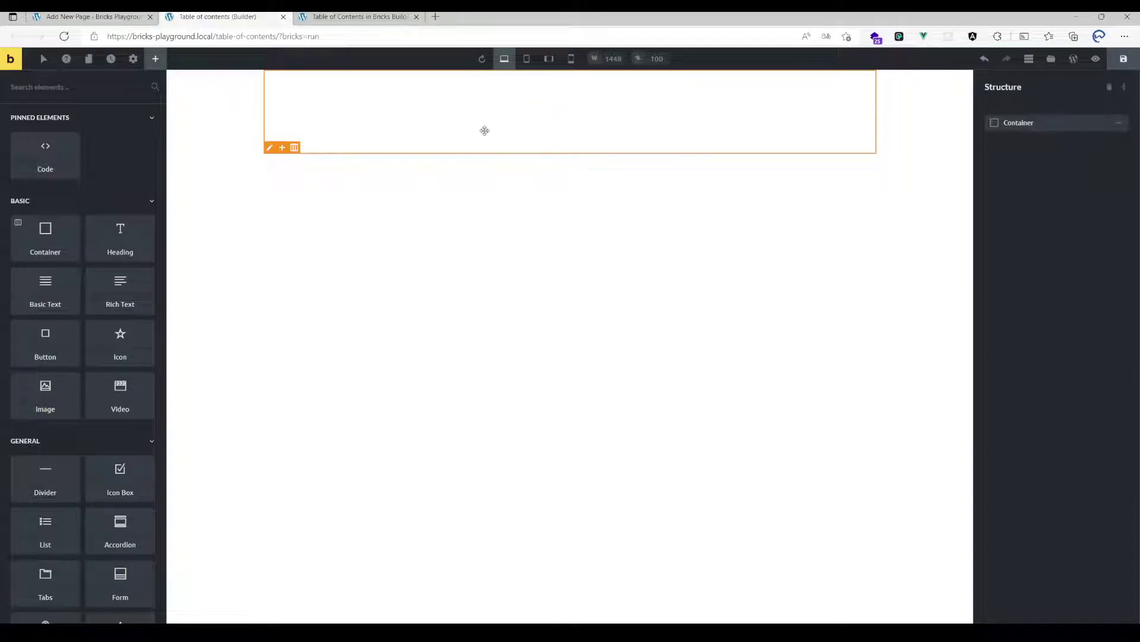
pyautogui.click(344, 130)
pyautogui.click(119, 279)
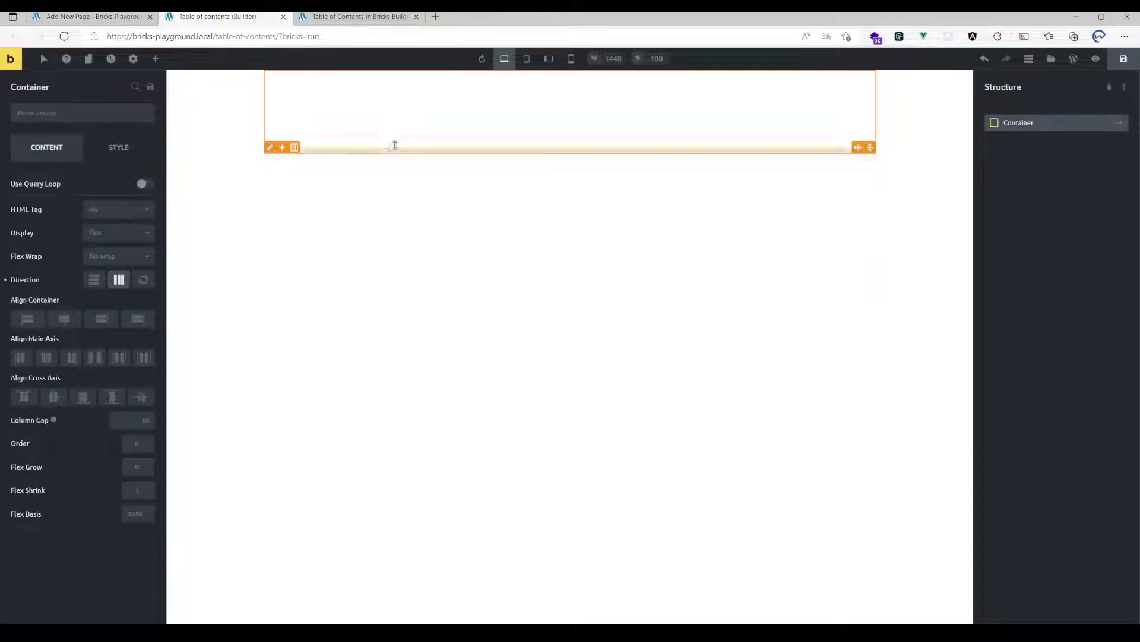
# Step: Add two inner containers to the row and fill the right one with Heading elements
pyautogui.click(155, 59)
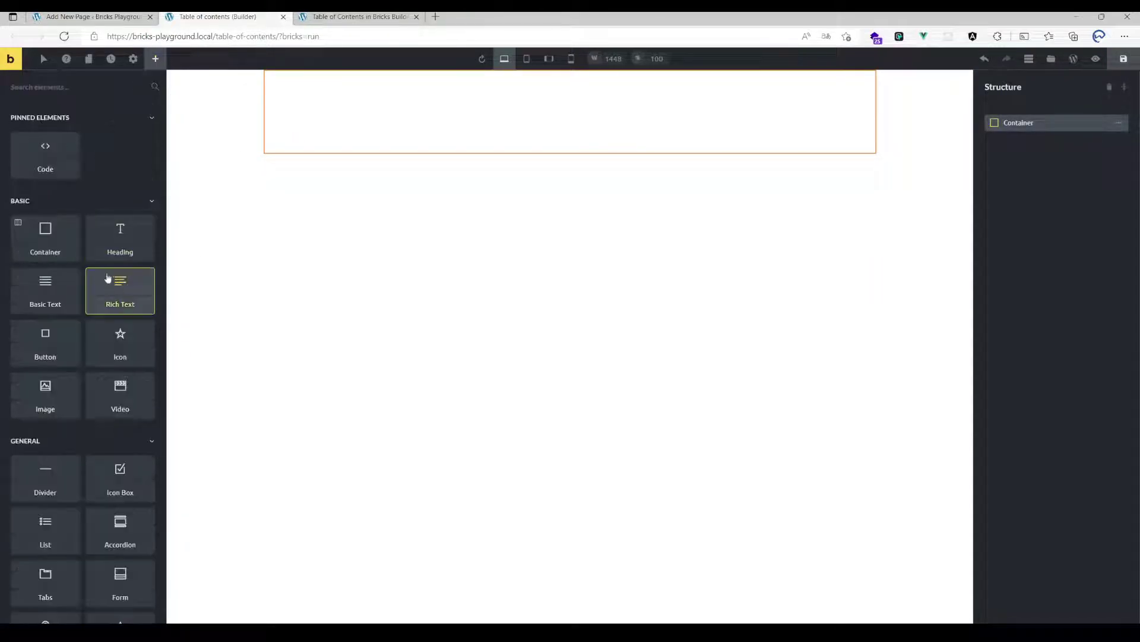
pyautogui.click(54, 239)
pyautogui.click(54, 239)
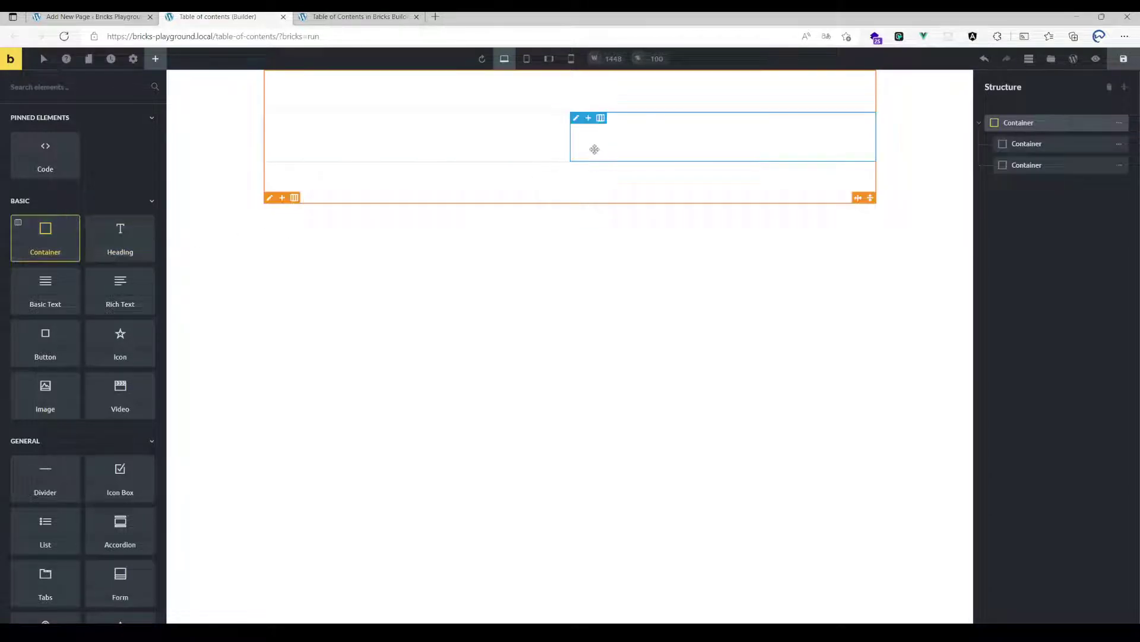
pyautogui.click(593, 149)
pyautogui.click(153, 58)
pyautogui.click(108, 240)
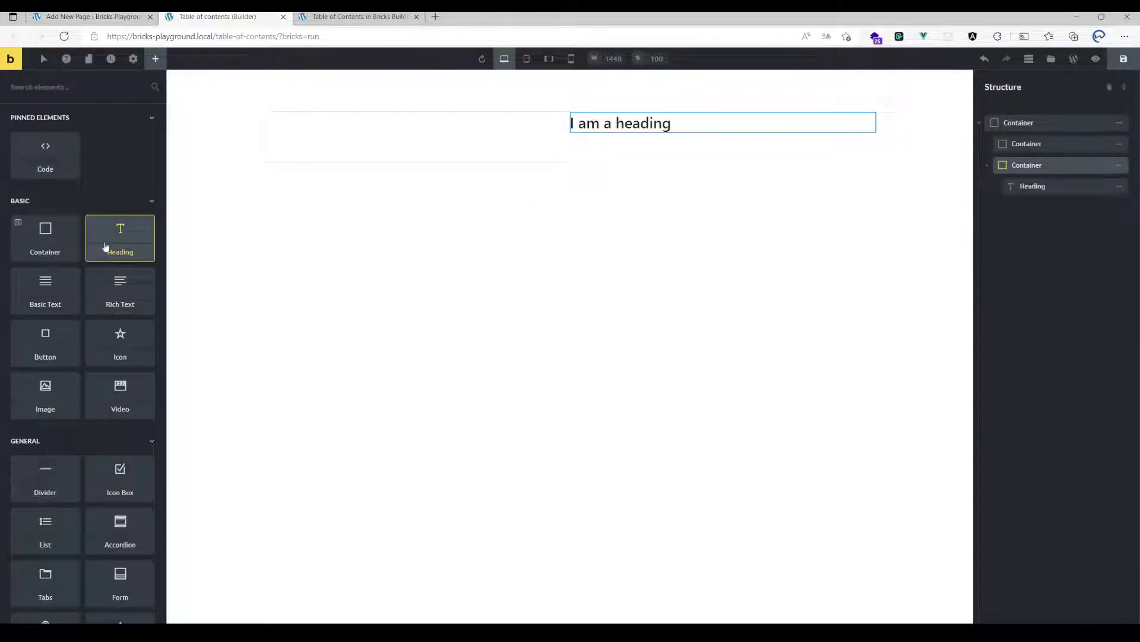
pyautogui.click(107, 243)
pyautogui.click(107, 244)
pyautogui.click(105, 246)
pyautogui.click(105, 246)
pyautogui.click(106, 246)
pyautogui.click(106, 246)
pyautogui.click(106, 246)
pyautogui.click(106, 245)
pyautogui.click(106, 246)
pyautogui.click(106, 246)
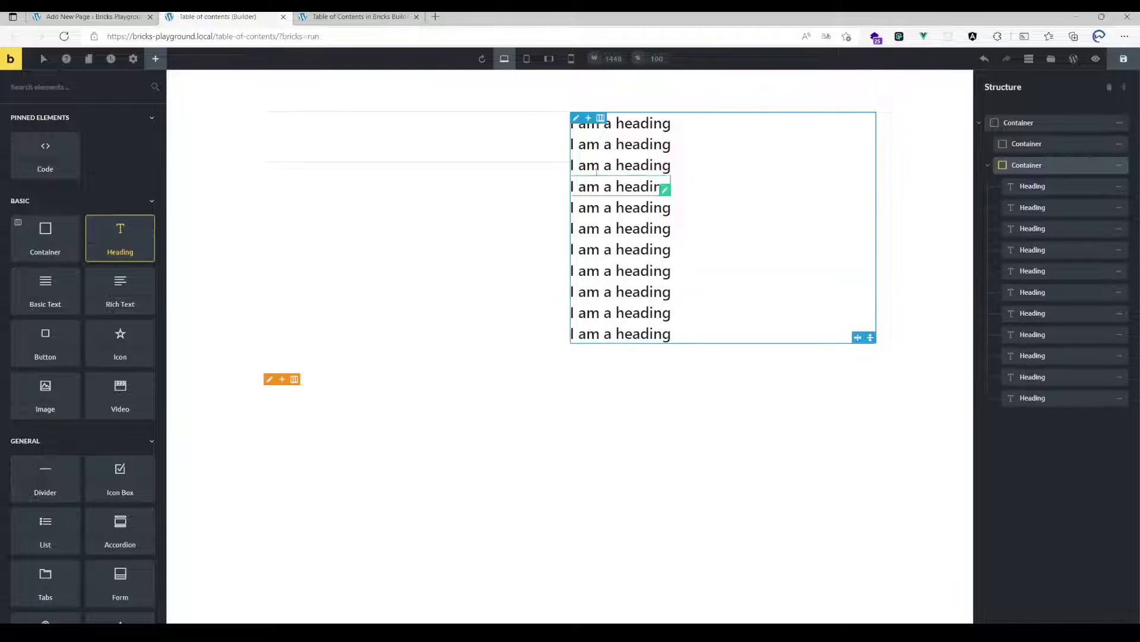
# Step: Set the first three headings' tags to h2, h1 and h4
pyautogui.click(617, 125)
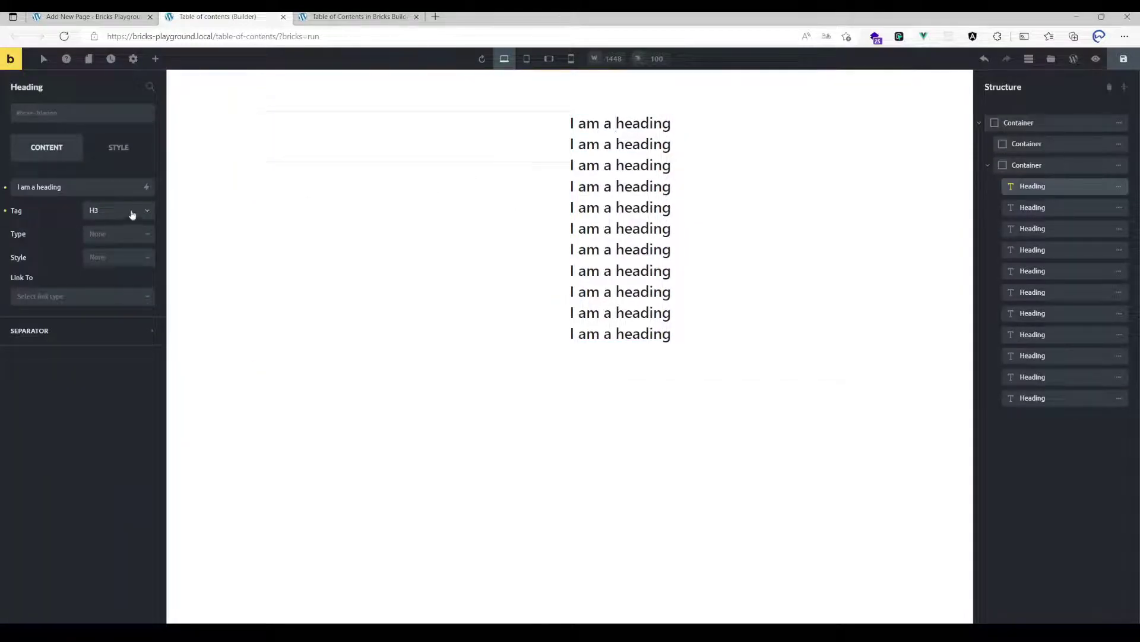
pyautogui.click(129, 213)
pyautogui.click(113, 243)
pyautogui.click(630, 147)
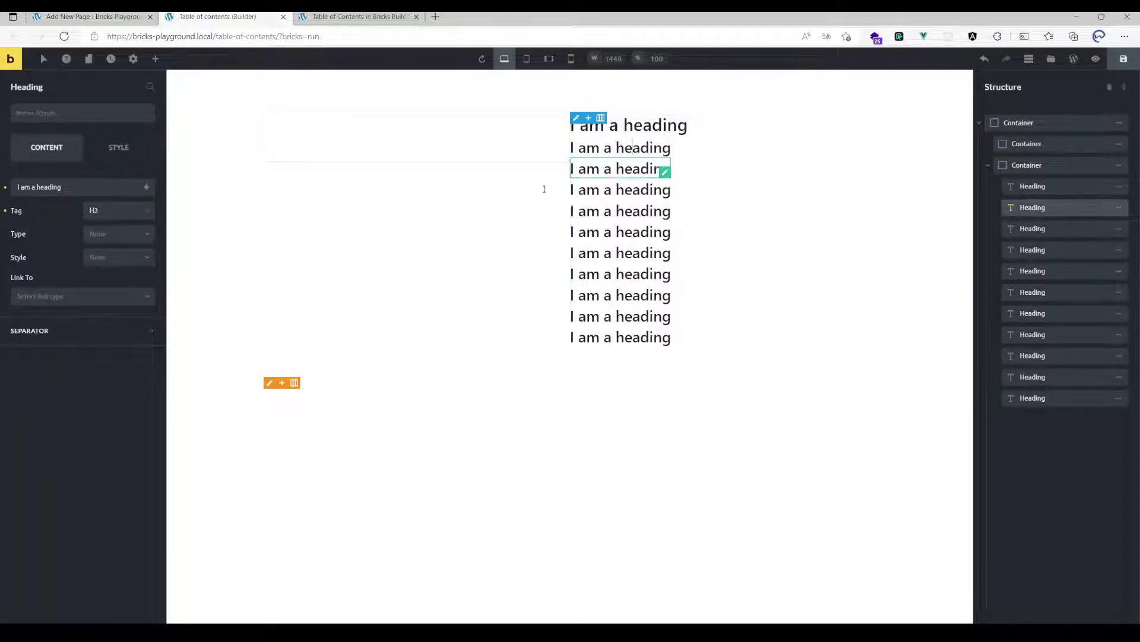
pyautogui.click(119, 211)
pyautogui.click(105, 231)
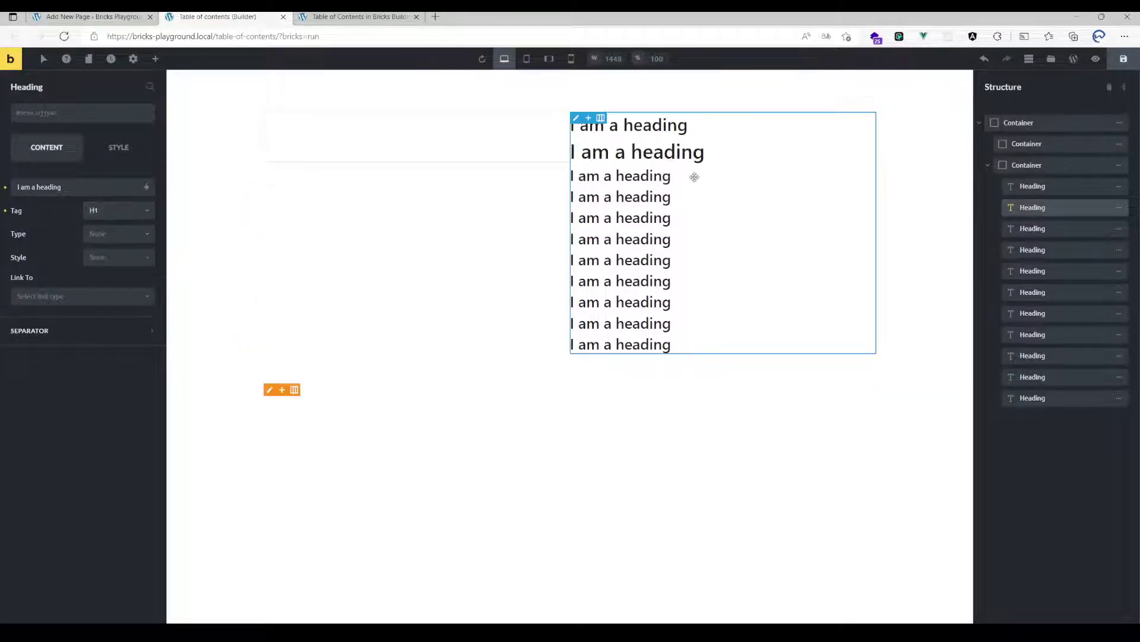
pyautogui.click(689, 177)
pyautogui.click(119, 210)
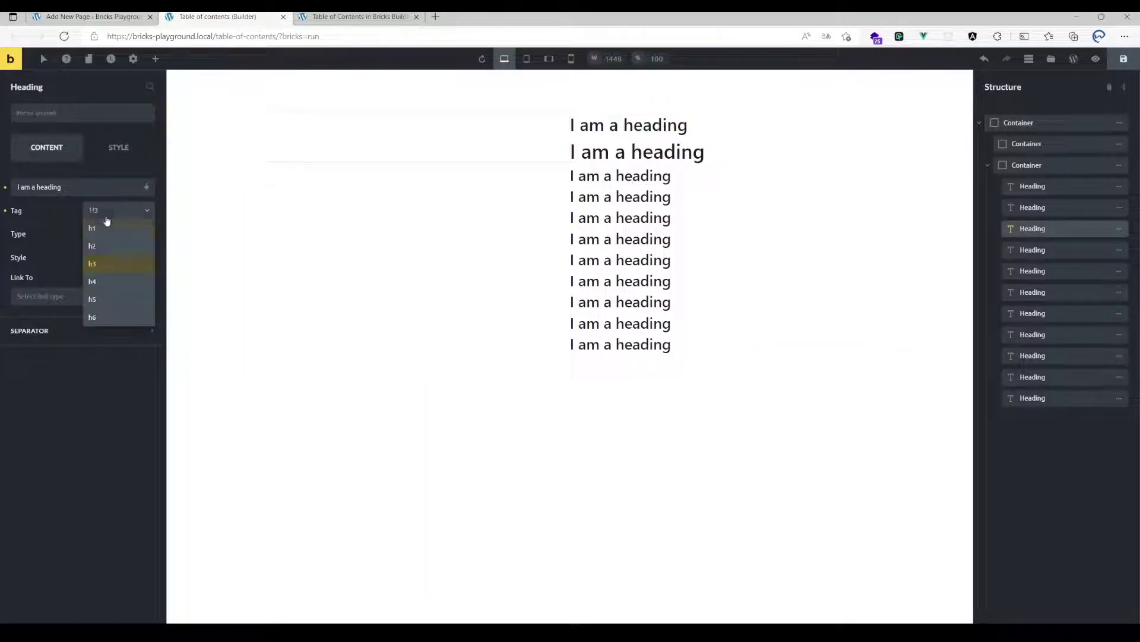
pyautogui.click(108, 271)
# Step: Set the fourth and fifth headings to h2 and raise the sixth heading's level
pyautogui.click(630, 195)
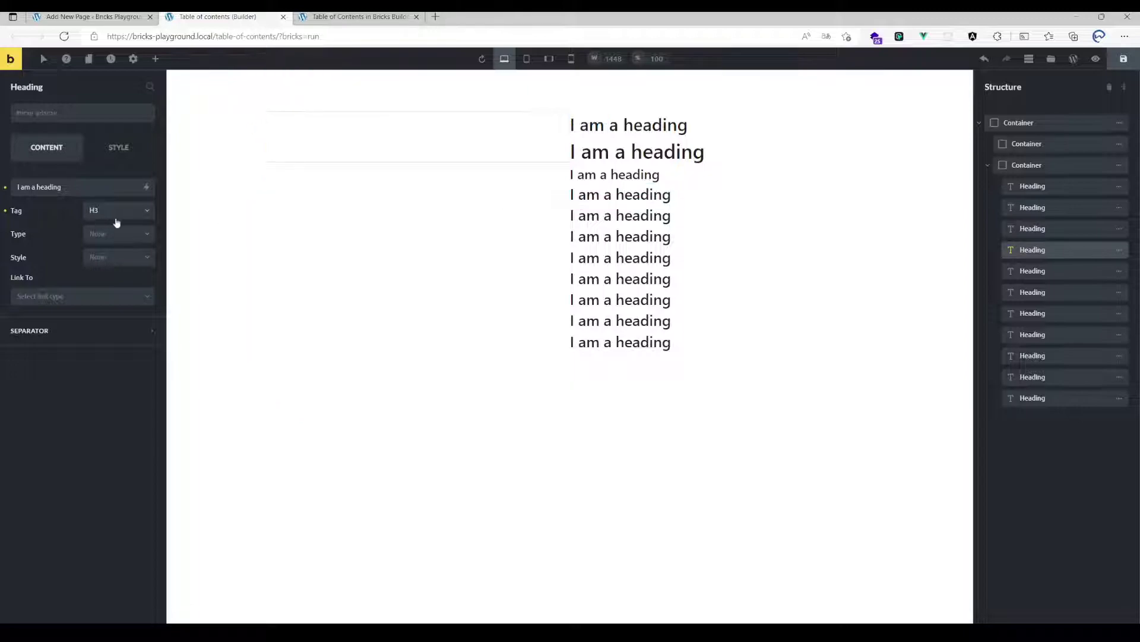
pyautogui.click(96, 211)
pyautogui.click(103, 243)
pyautogui.click(653, 219)
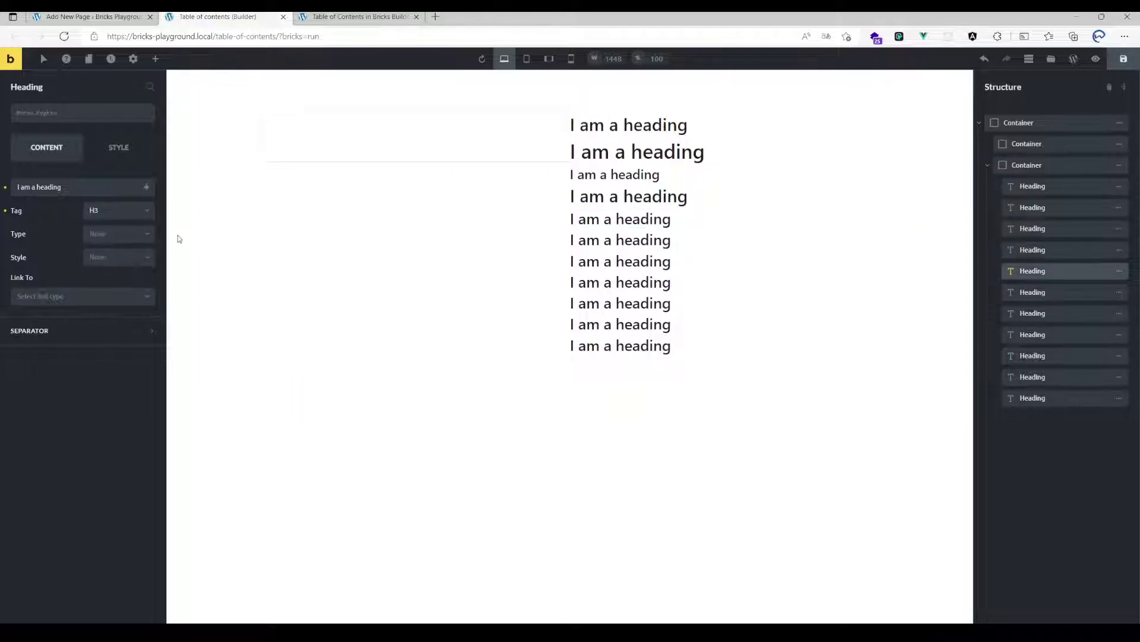
pyautogui.click(104, 212)
pyautogui.click(106, 247)
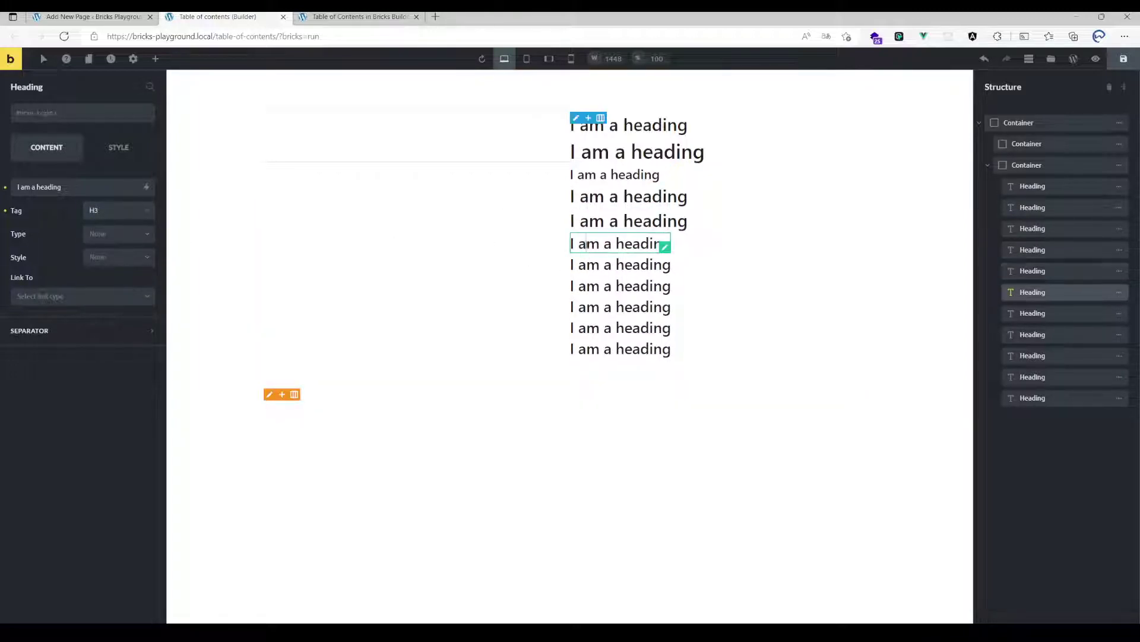
pyautogui.click(648, 243)
pyautogui.click(103, 215)
pyautogui.click(95, 245)
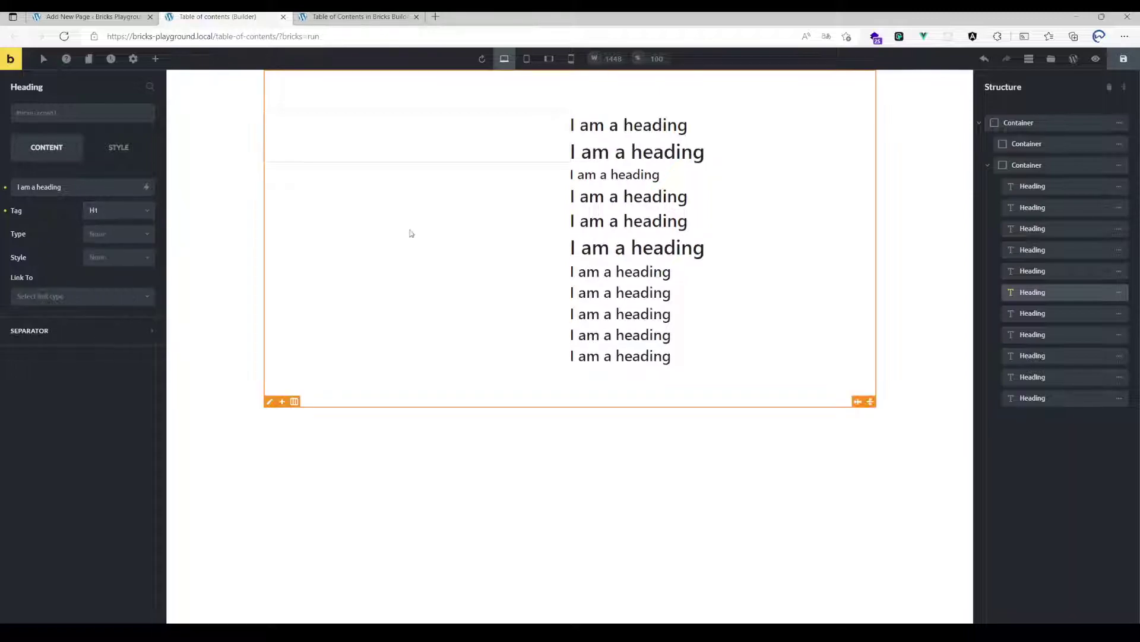
pyautogui.click(736, 241)
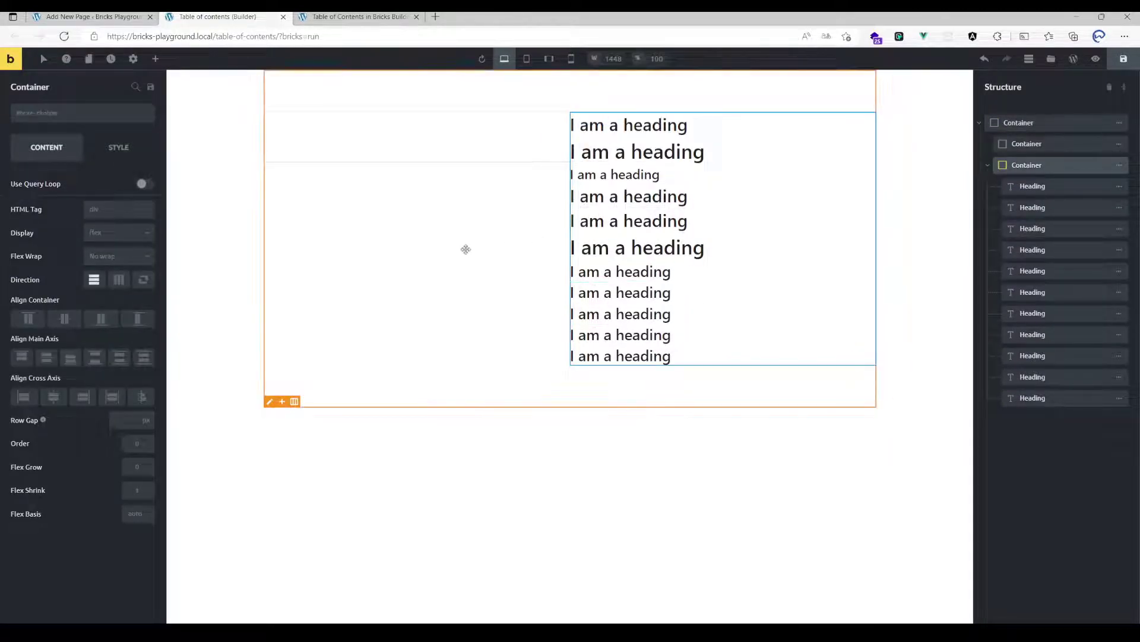
# Step: Give the empty left container the CSS ID myTOC under Style > CSS
pyautogui.click(389, 131)
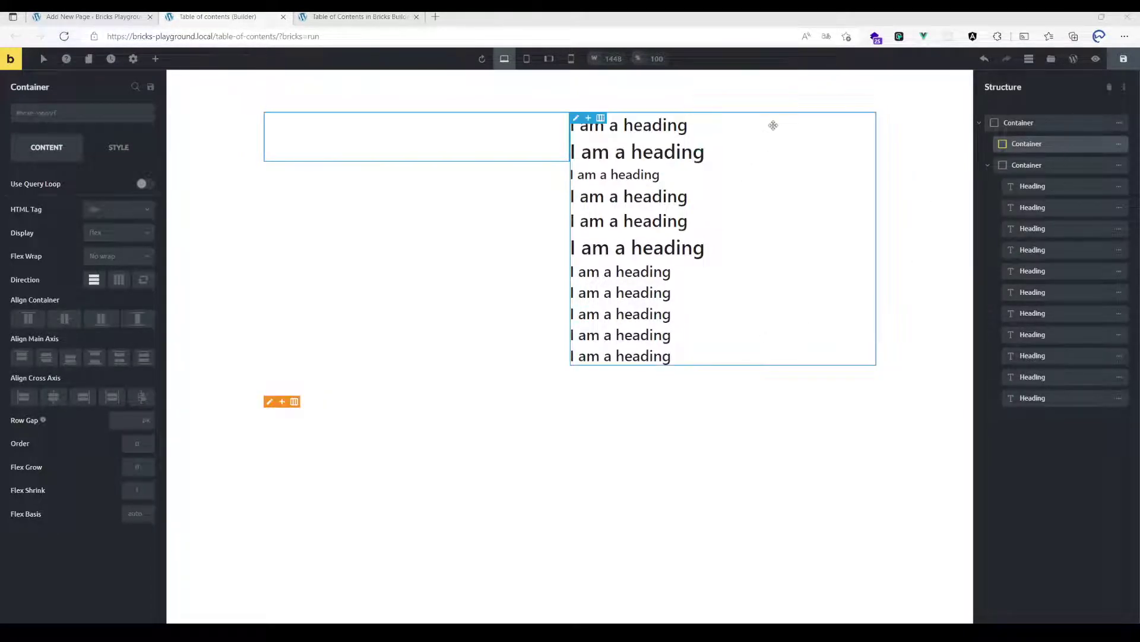
pyautogui.click(772, 148)
pyautogui.click(395, 141)
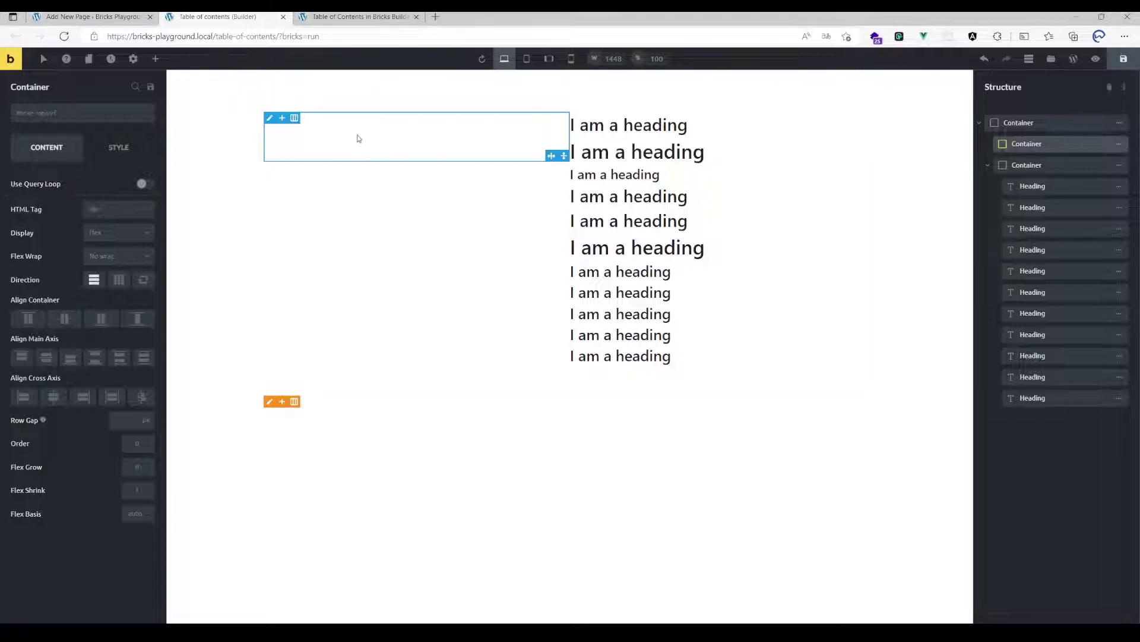
pyautogui.click(104, 158)
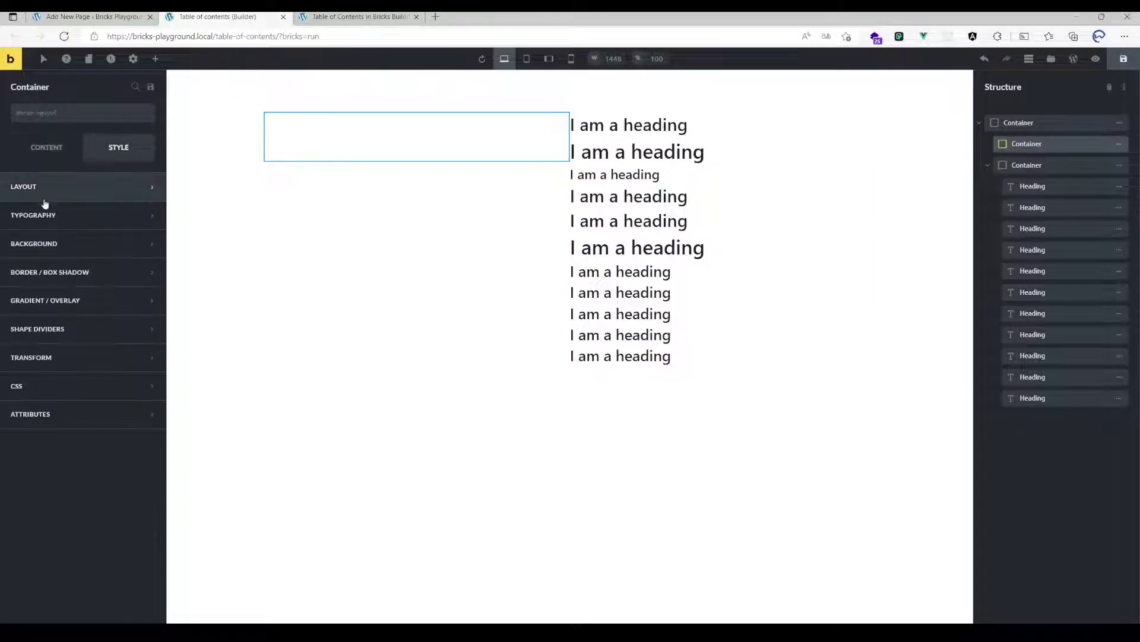
pyautogui.click(58, 383)
pyautogui.scroll(-3, 57, 416)
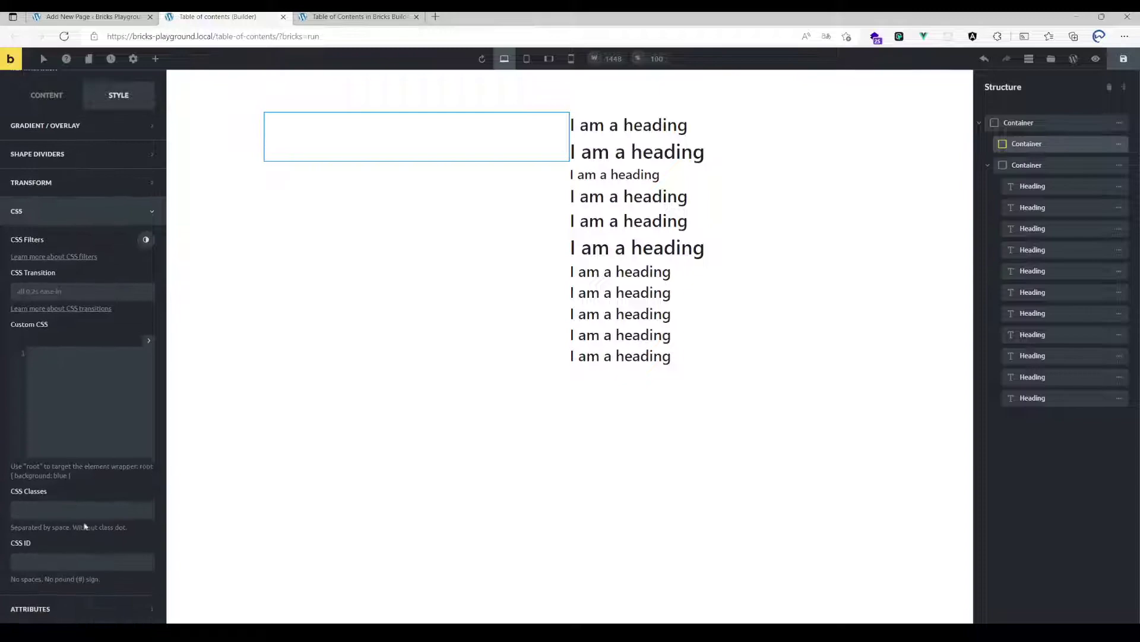
pyautogui.click(59, 569)
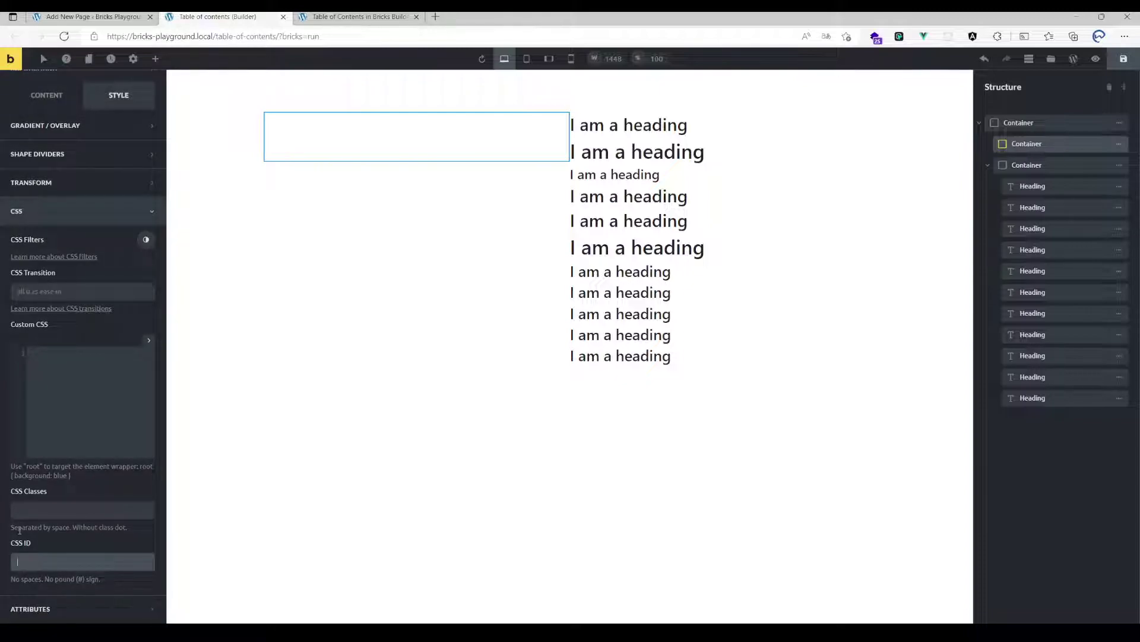
pyautogui.write('myTOC')
pyautogui.click(372, 151)
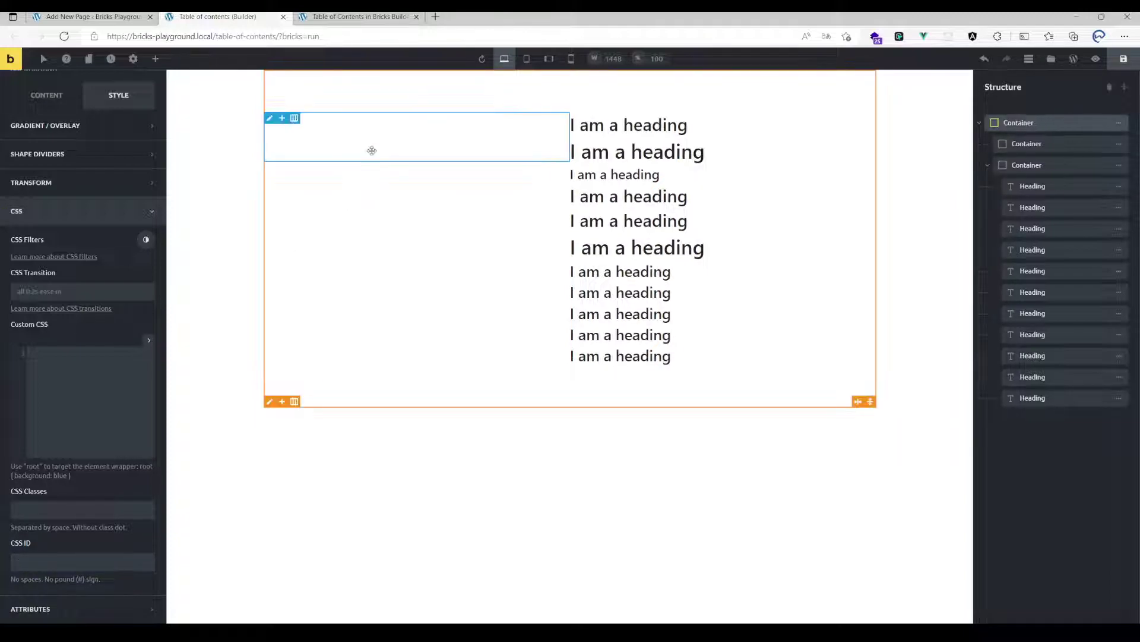
pyautogui.click(372, 150)
# Step: Add a heading inside the left container and change its text to 'Table of Contents'
pyautogui.click(155, 58)
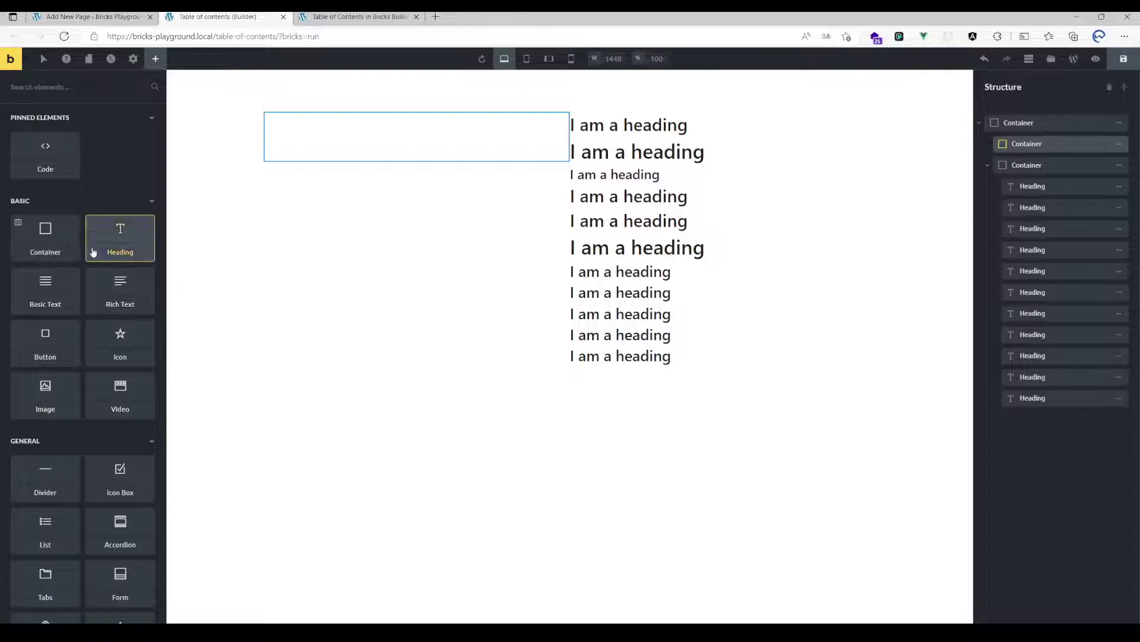
pyautogui.click(94, 252)
pyautogui.moveTo(364, 123); pyautogui.dragTo(271, 141)
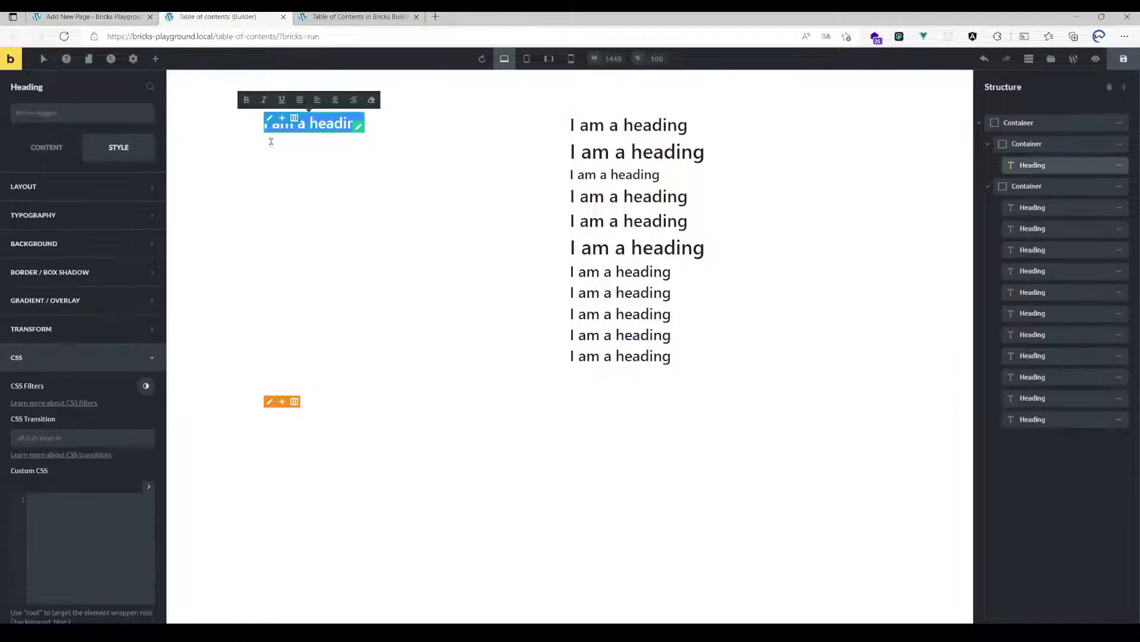
pyautogui.click(47, 147)
pyautogui.tripleClick(57, 187)
pyautogui.write('T')
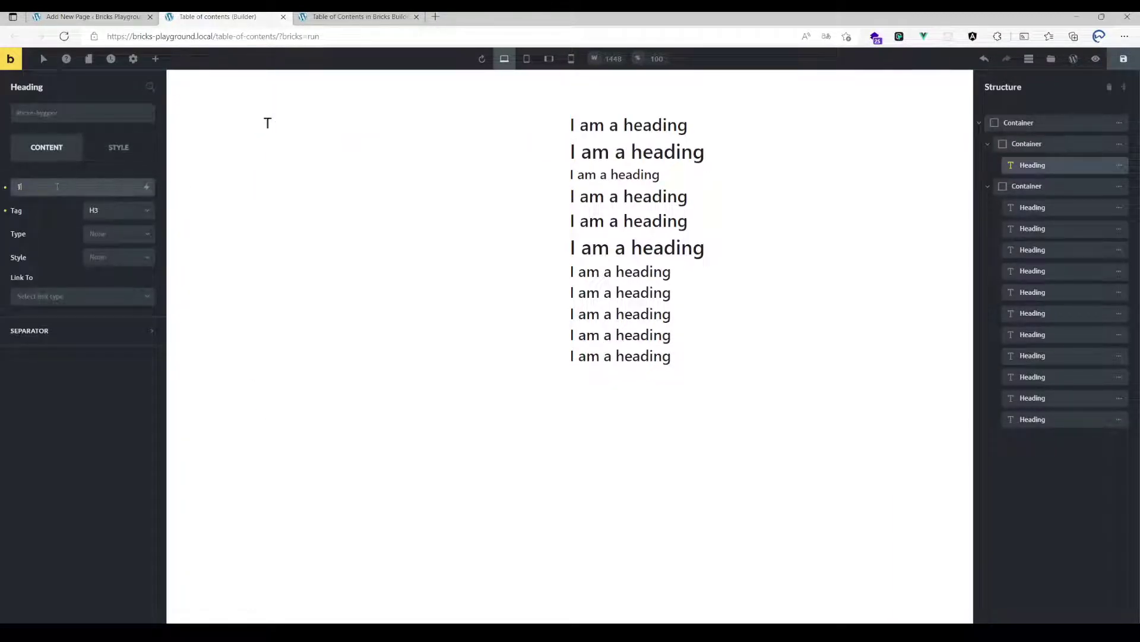
pyautogui.write('able of Content')
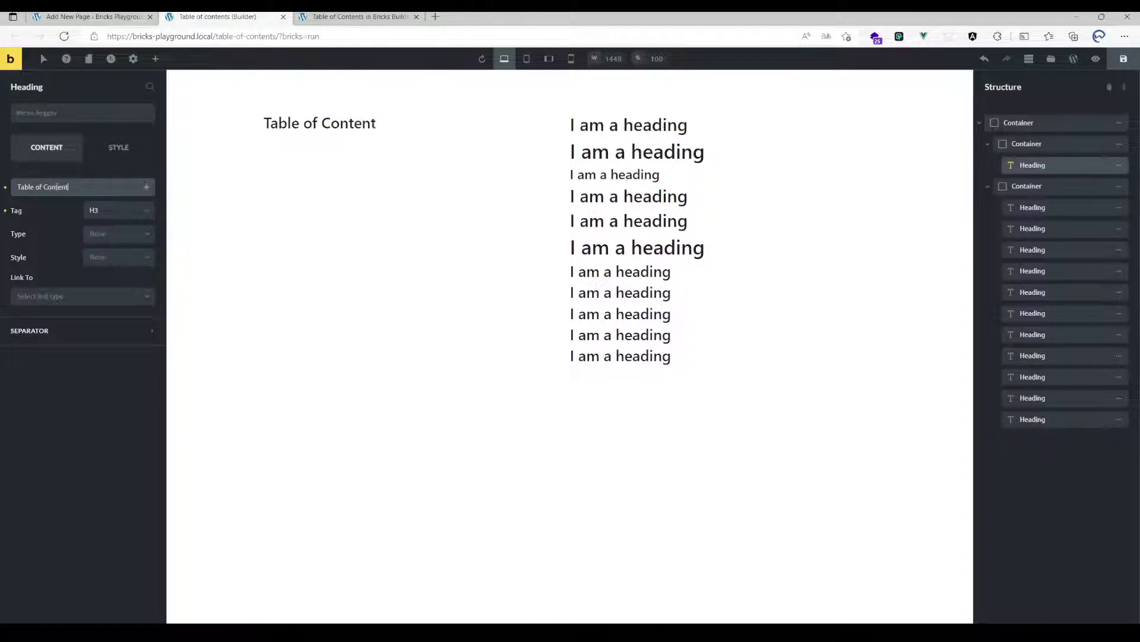
pyautogui.write('s')
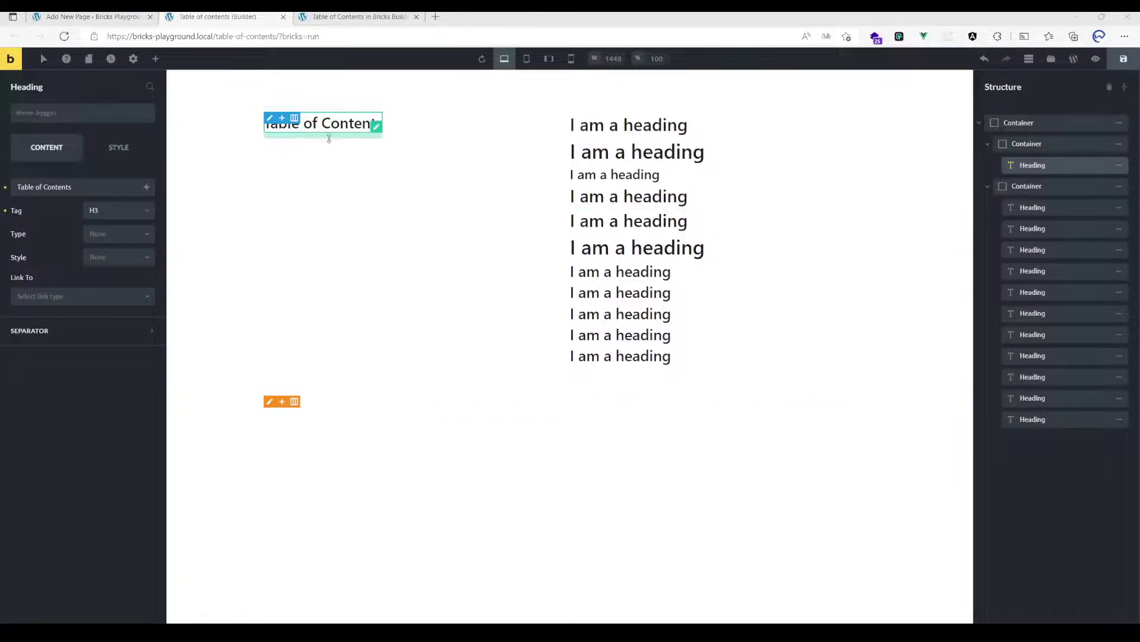
pyautogui.click(435, 113)
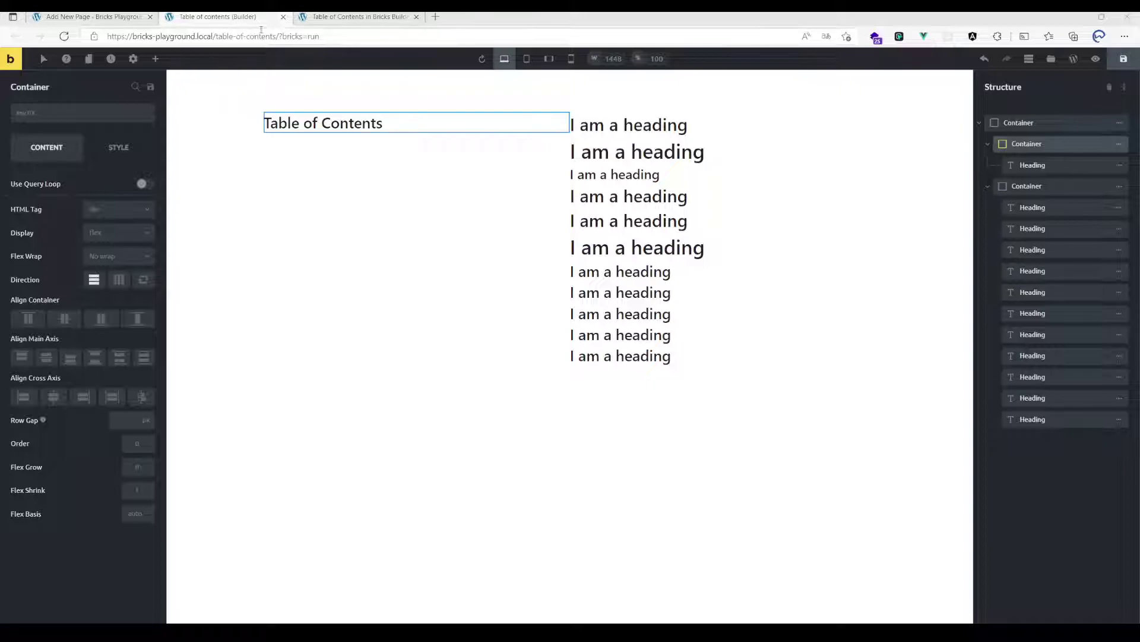
# Step: Copy the PHP snippet from the tutorial's Enqueue & Initialize The TOC section
pyautogui.click(359, 17)
pyautogui.scroll(-5, 517, 269)
pyautogui.click(518, 269)
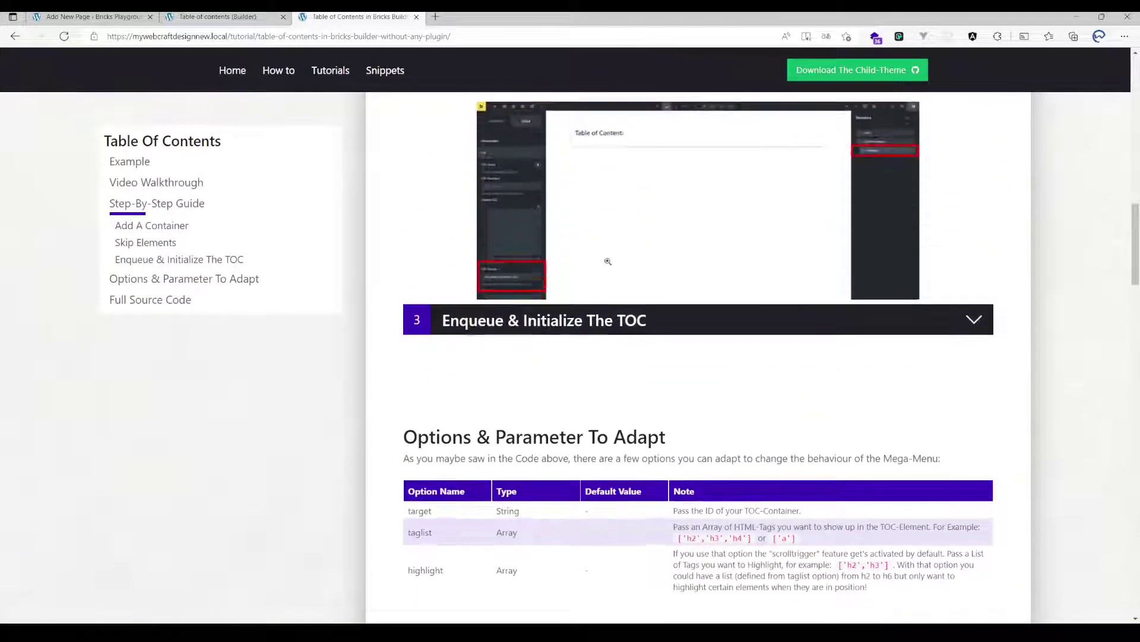
pyautogui.scroll(-3, 525, 206)
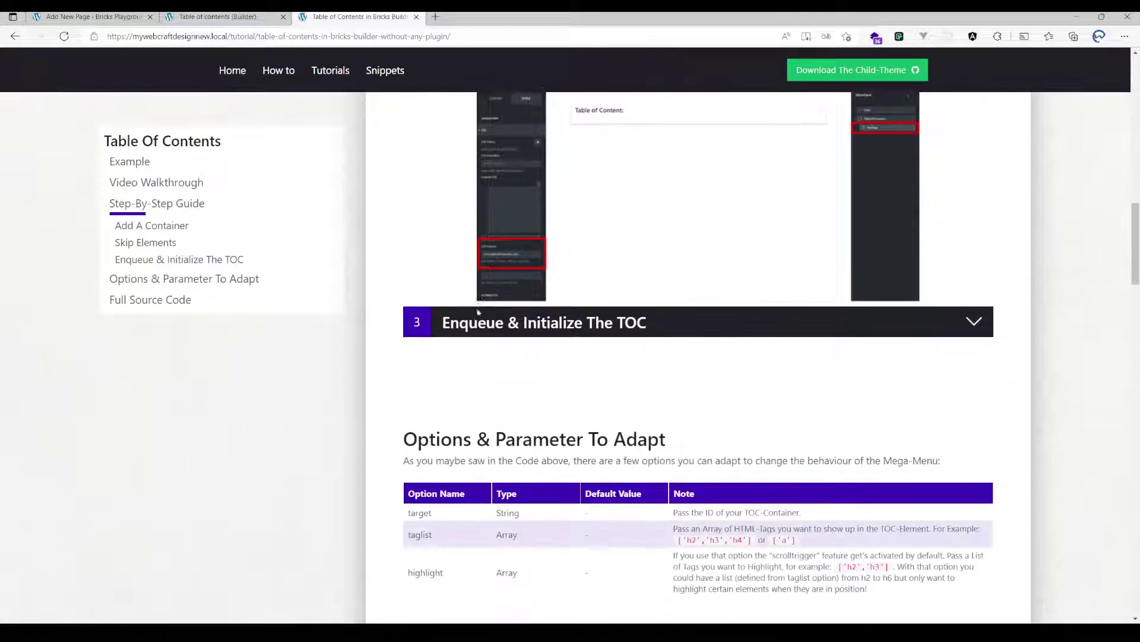
pyautogui.click(552, 321)
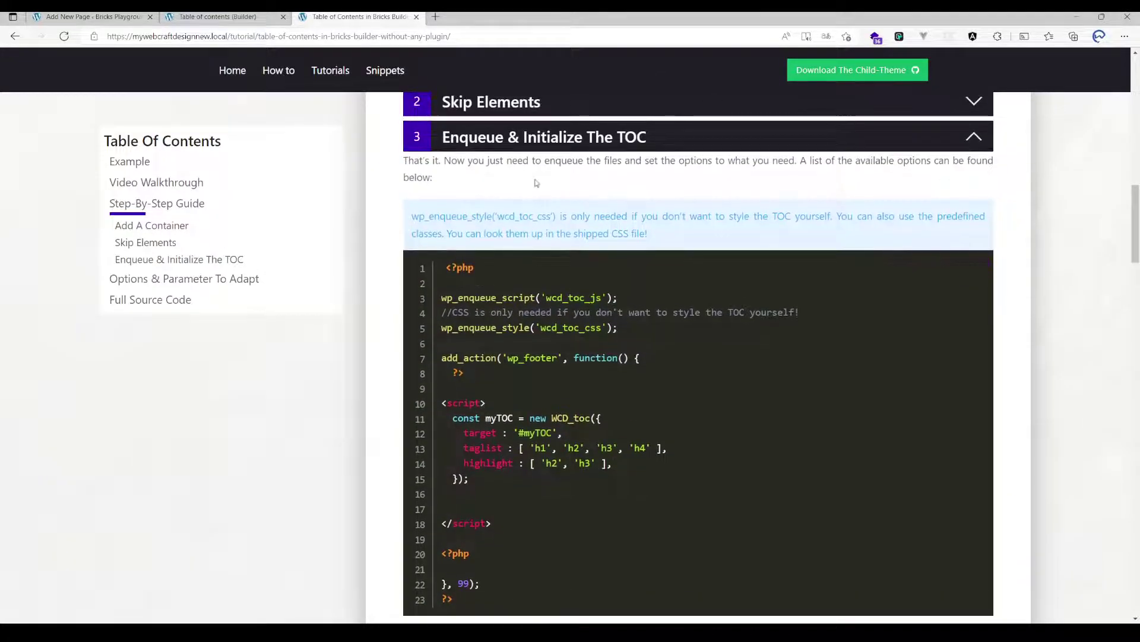
pyautogui.moveTo(443, 267); pyautogui.dragTo(608, 571)
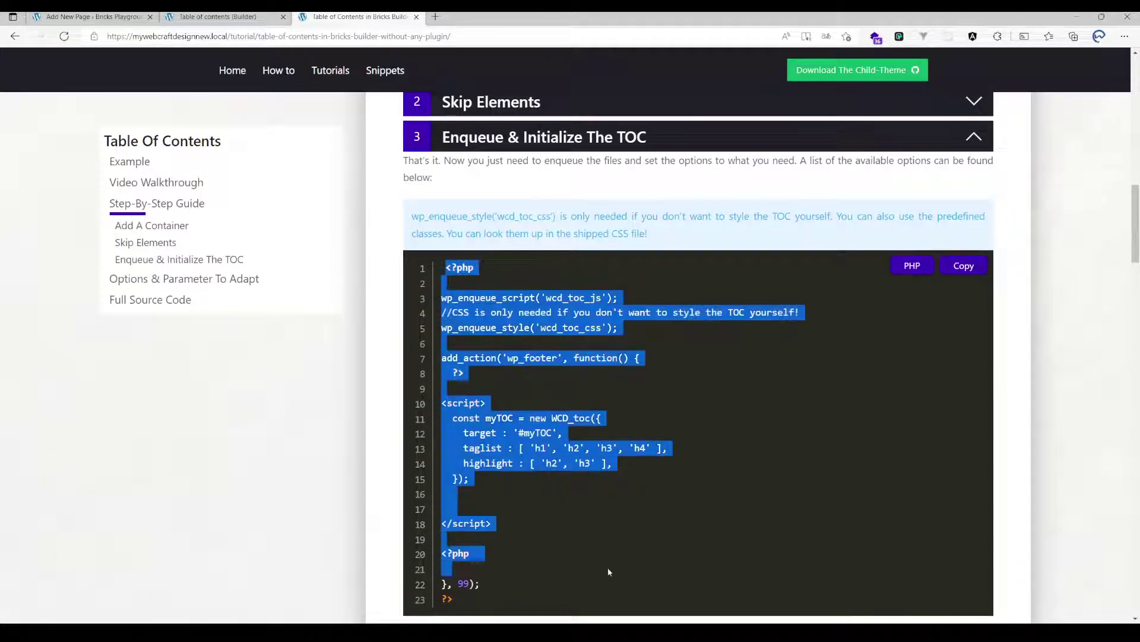
pyautogui.click(944, 475)
pyautogui.click(963, 266)
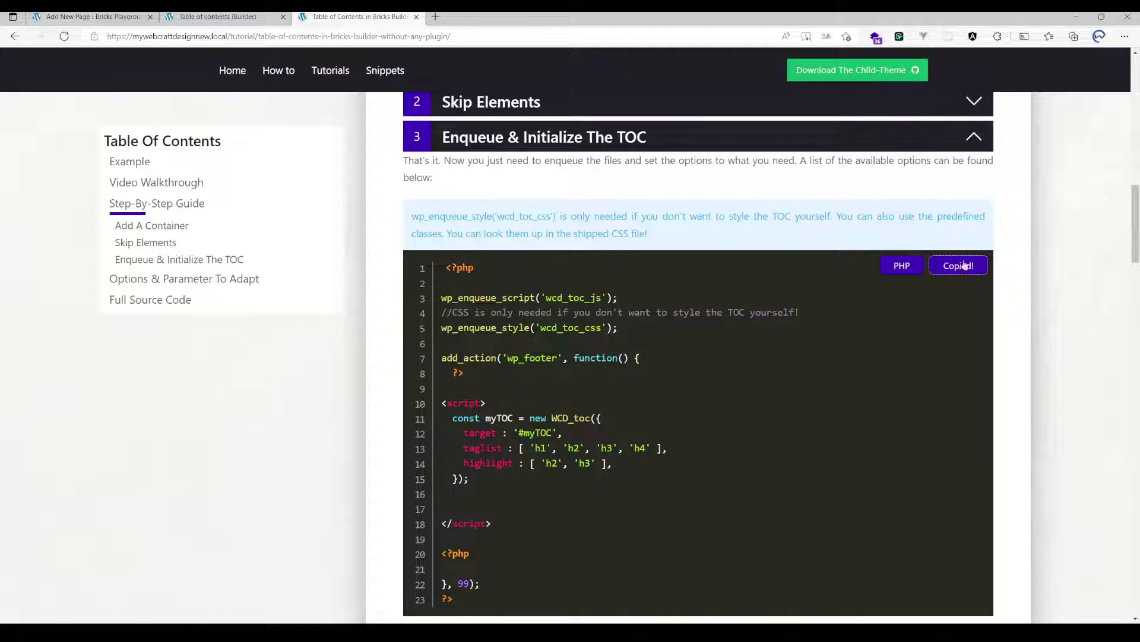
pyautogui.click(218, 16)
# Step: Add a Code element below the headings and paste the TOC enqueue snippet into it
pyautogui.click(208, 300)
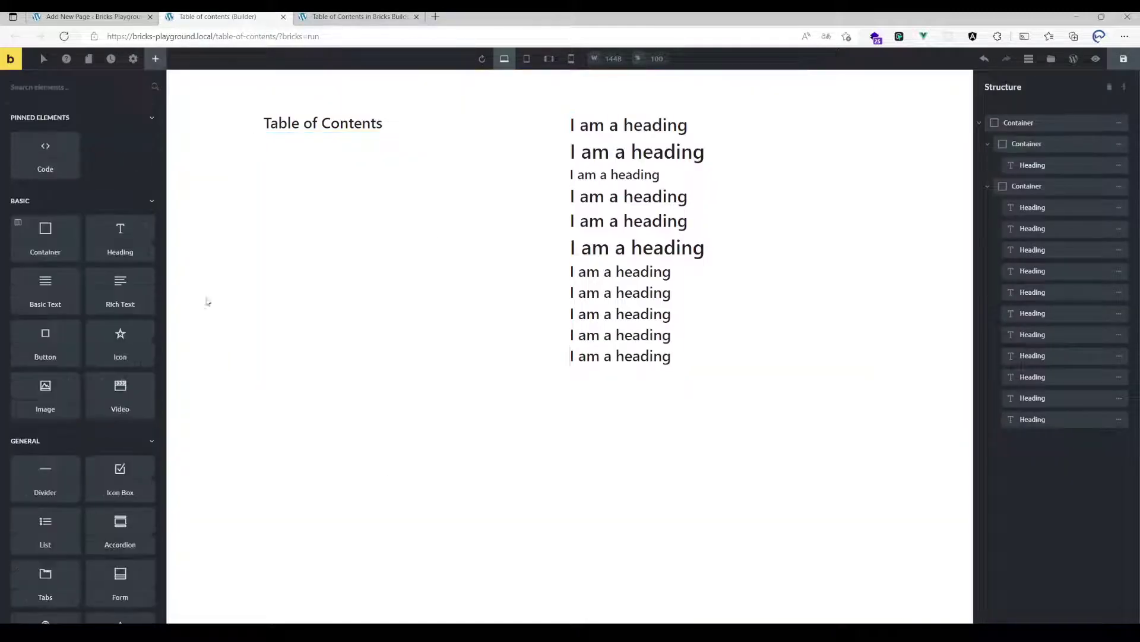
pyautogui.moveTo(62, 163); pyautogui.dragTo(358, 375)
pyautogui.click(83, 237)
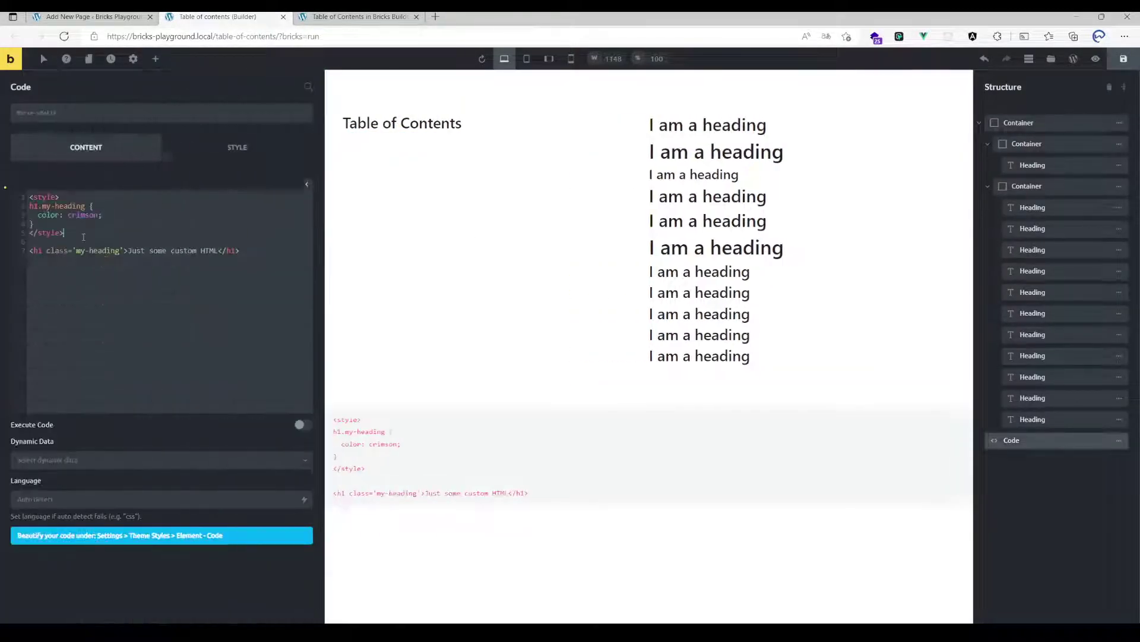
pyautogui.hotkey('ctrl', 'a')
pyautogui.hotkey('ctrl', 'v')
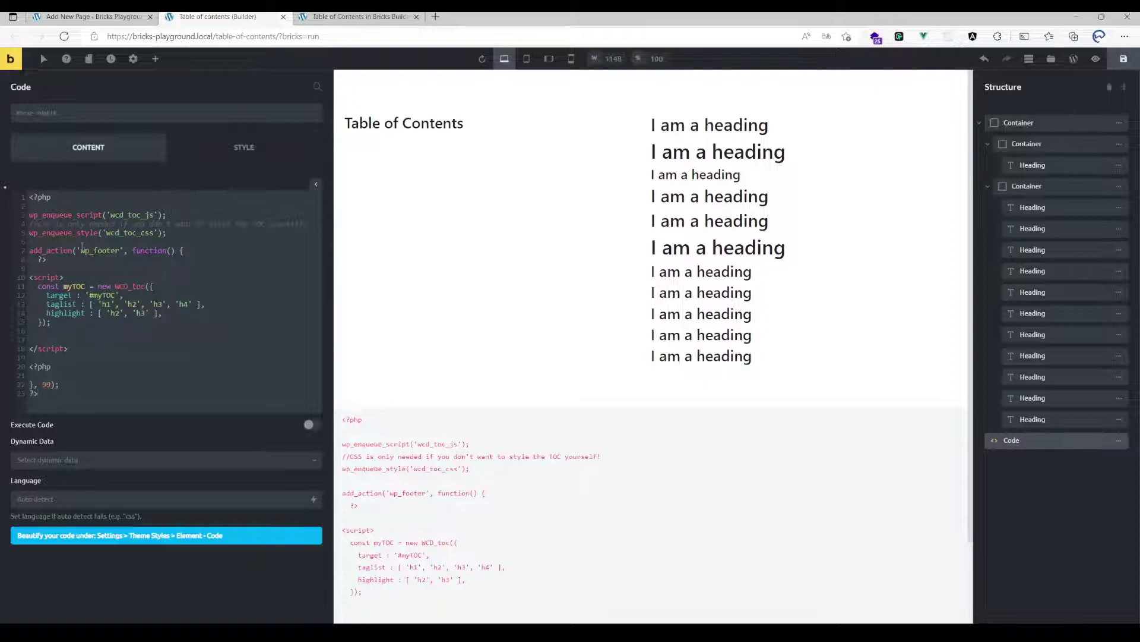
# Step: Review the pasted code's wp_footer hook and TOC stylesheet line
pyautogui.moveTo(81, 251); pyautogui.dragTo(121, 251)
pyautogui.moveTo(202, 237); pyautogui.dragTo(9, 233)
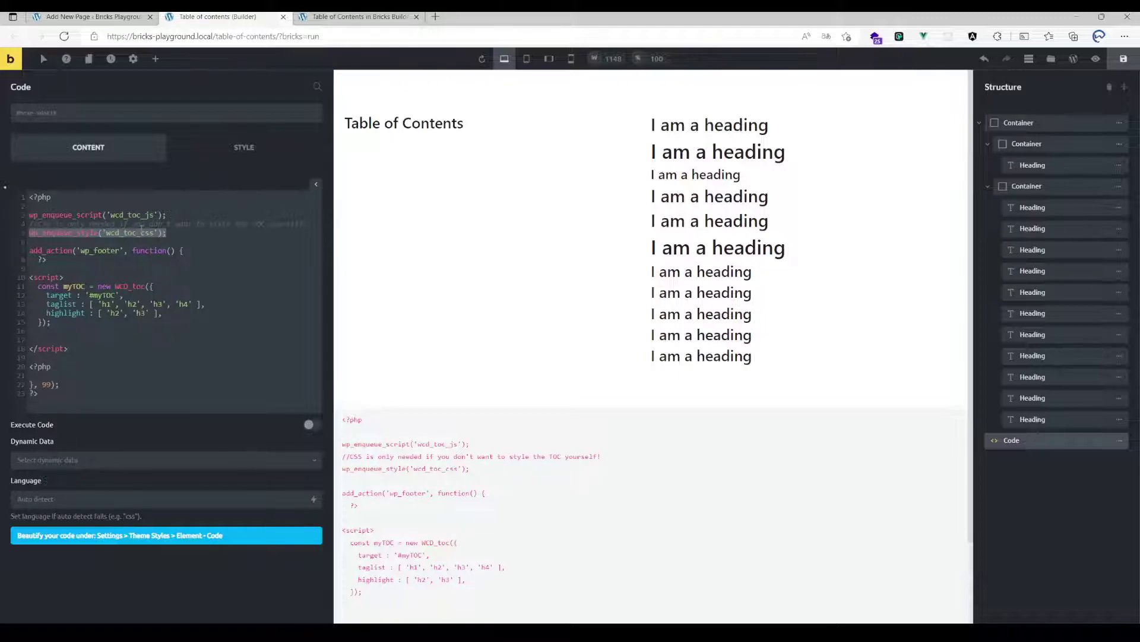
pyautogui.press('Right')
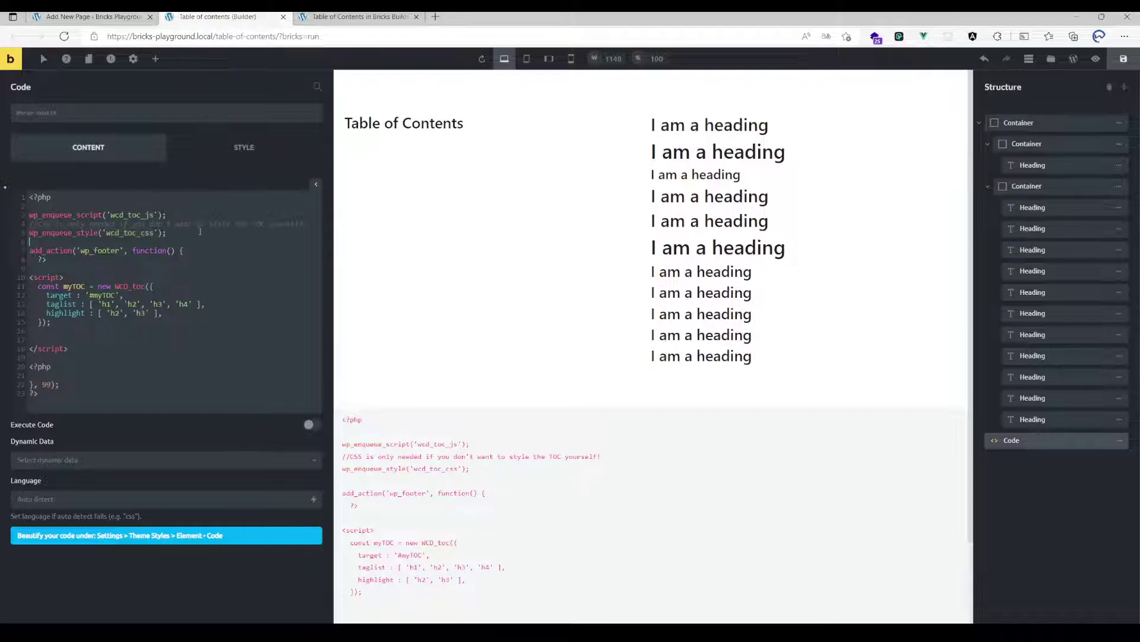
pyautogui.click(216, 231)
# Step: Reopen the repository's snippets folder on GitHub, then jump to the tutorial's Full Source Code section
pyautogui.click(357, 17)
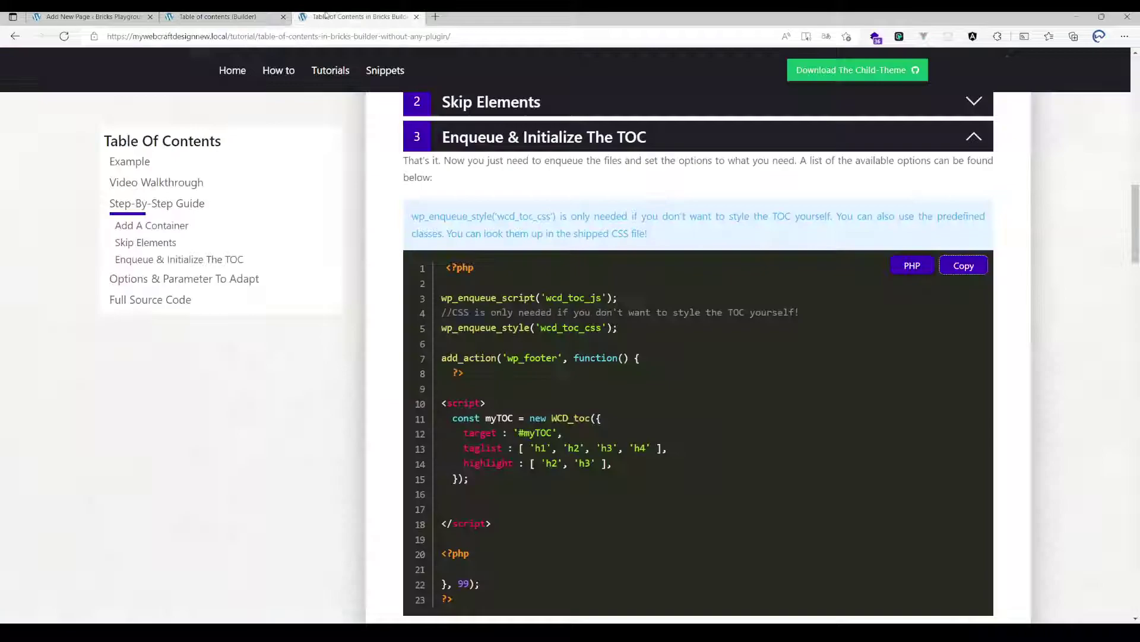
pyautogui.click(866, 71)
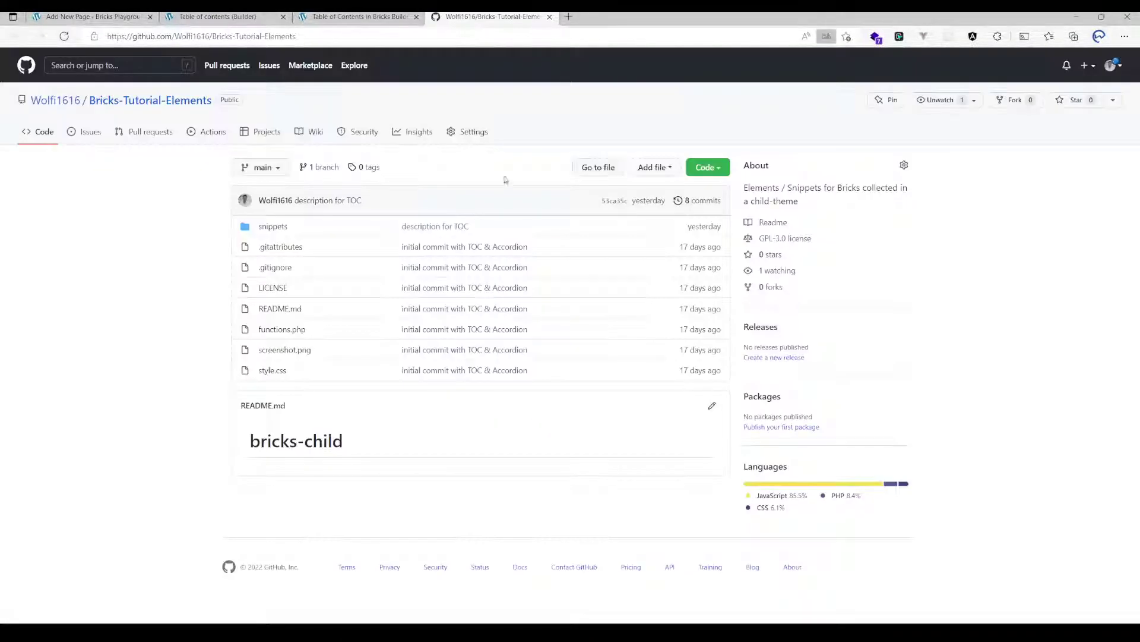
pyautogui.click(272, 225)
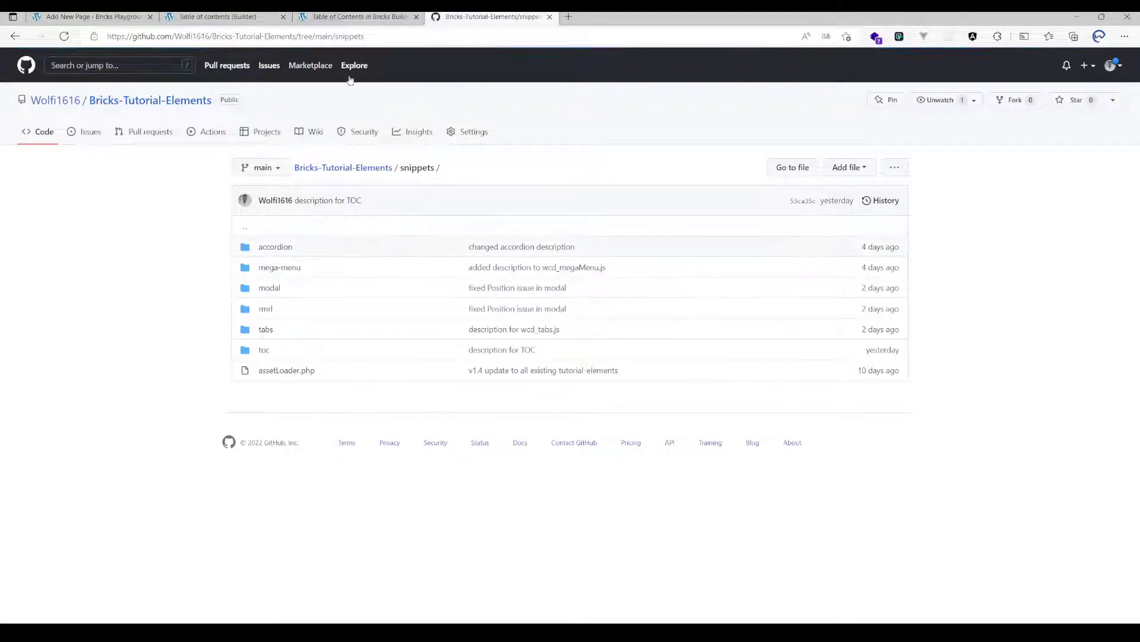
pyautogui.click(333, 17)
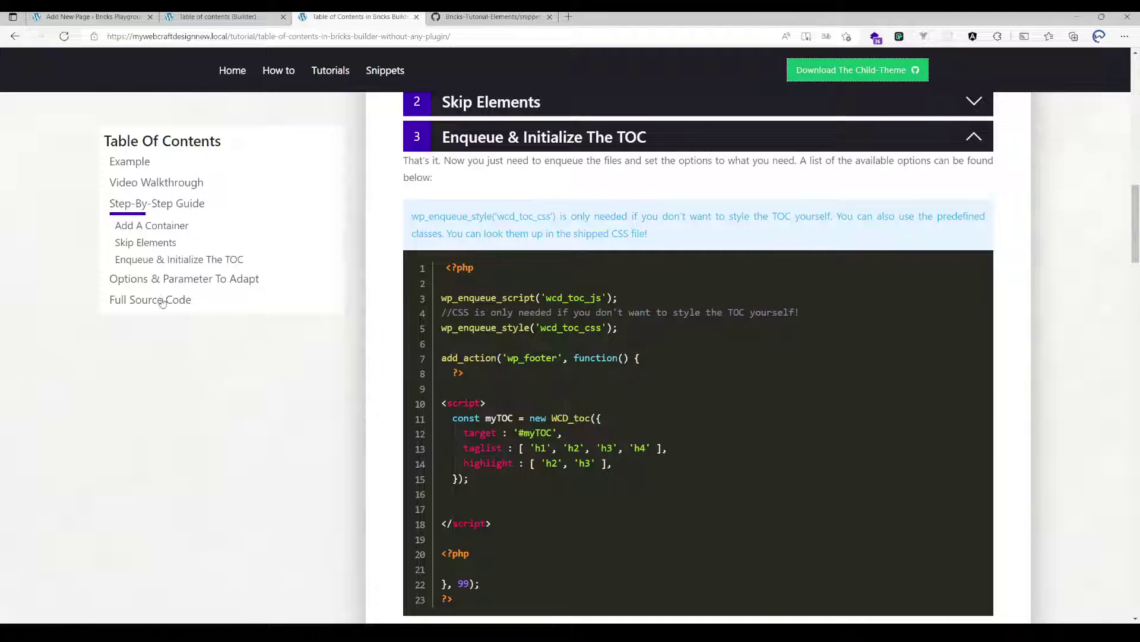
pyautogui.click(164, 299)
pyautogui.scroll(-20, 558, 306)
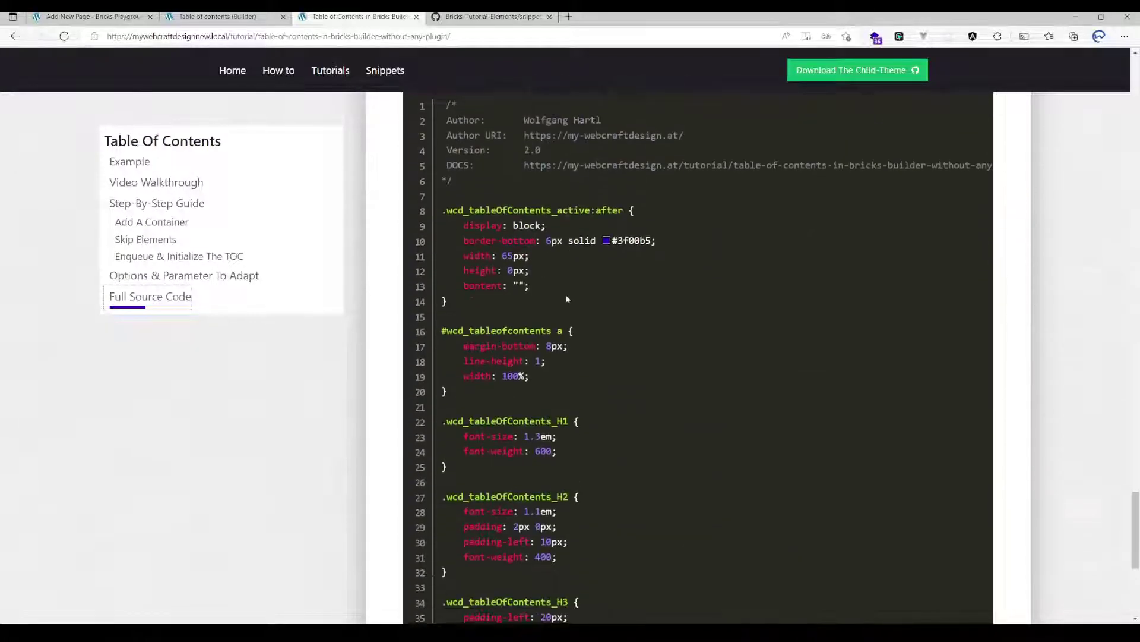
# Step: Highlight the active-item underline rule, then the _H1 and _H2 class suffixes in the tutorial CSS
pyautogui.moveTo(448, 175); pyautogui.dragTo(654, 321)
pyautogui.click(603, 342)
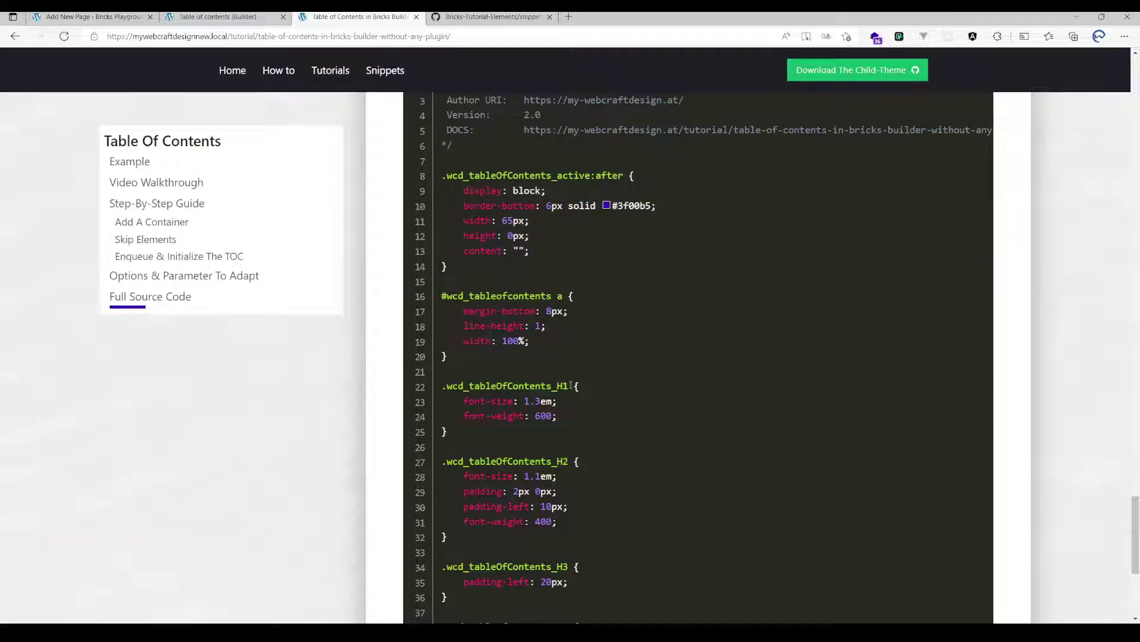
pyautogui.moveTo(568, 387); pyautogui.dragTo(552, 387)
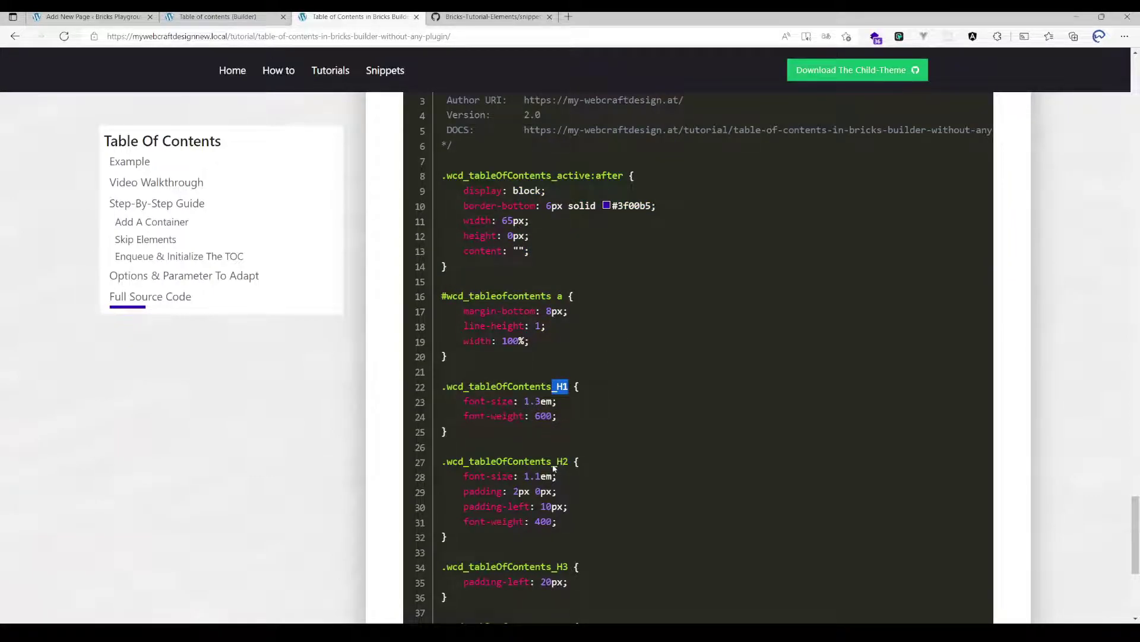
pyautogui.moveTo(552, 461); pyautogui.dragTo(568, 462)
# Step: Highlight the _H3, _H4, _H5 and _H6 class suffixes further down the CSS
pyautogui.scroll(-4, 596, 478)
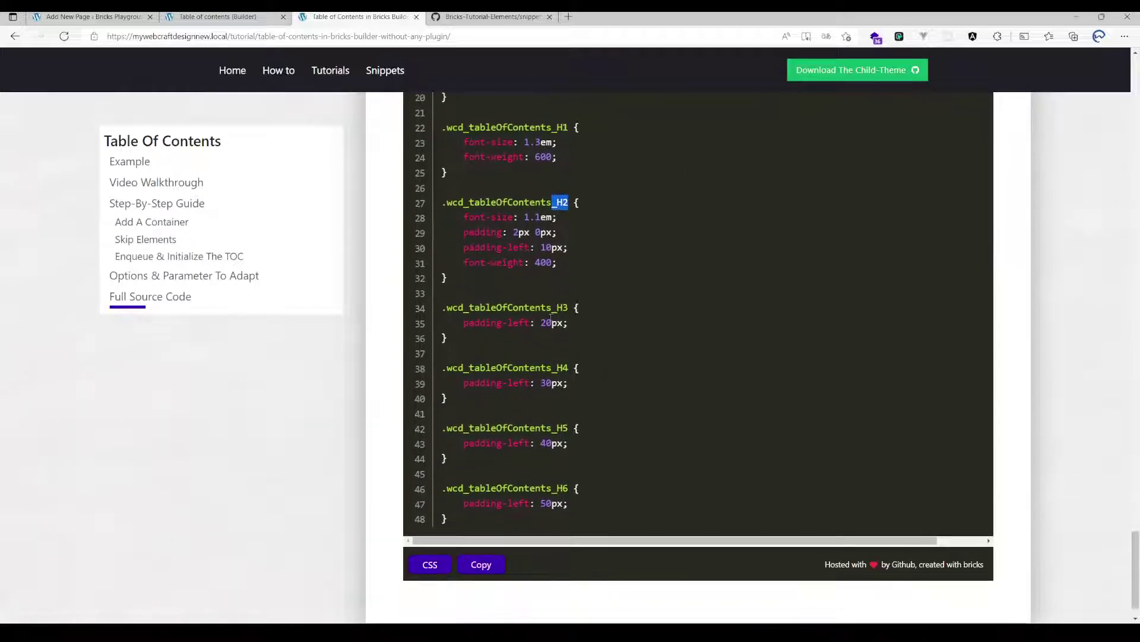
pyautogui.click(552, 303)
pyautogui.moveTo(551, 307); pyautogui.dragTo(568, 307)
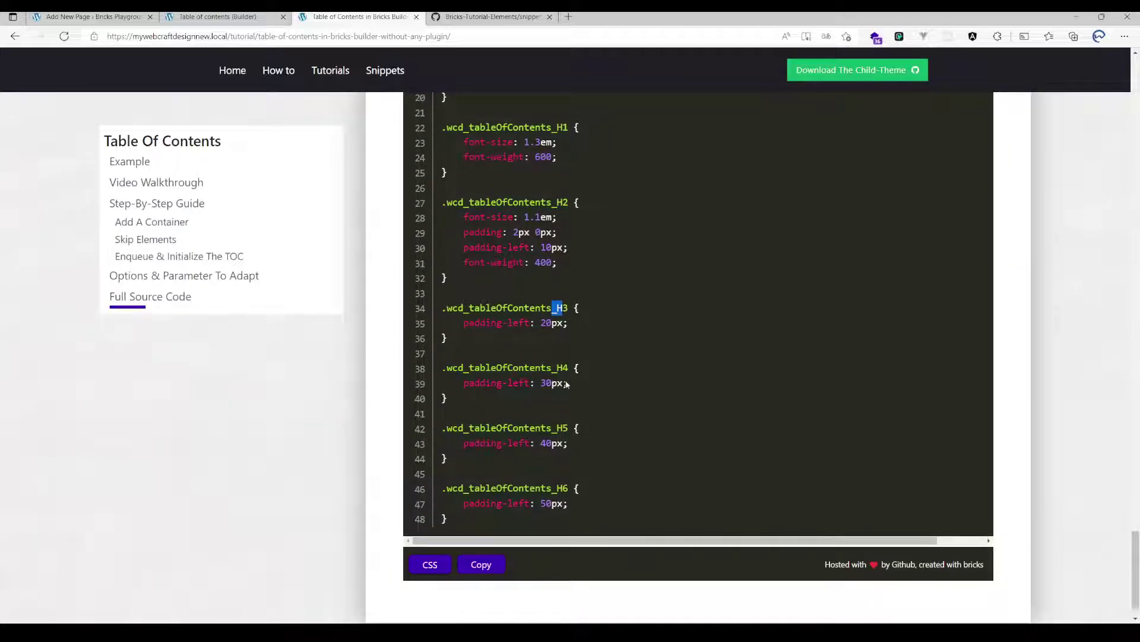
pyautogui.moveTo(552, 368); pyautogui.dragTo(568, 368)
pyautogui.moveTo(546, 429); pyautogui.dragTo(563, 428)
pyautogui.moveTo(566, 490); pyautogui.dragTo(551, 489)
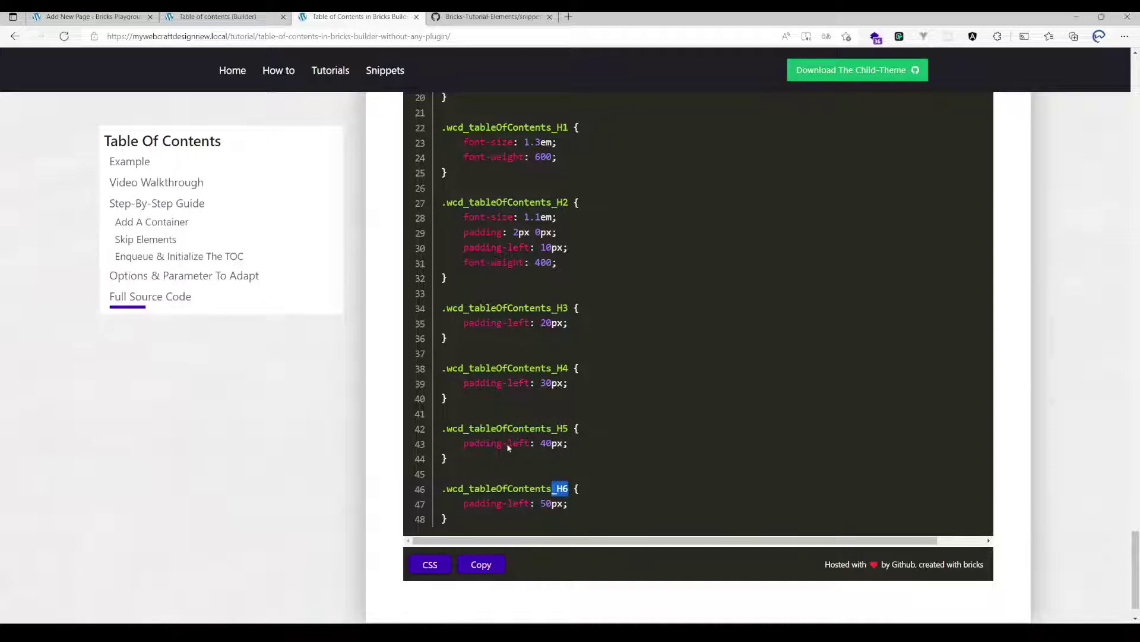
pyautogui.moveTo(497, 428); pyautogui.dragTo(541, 429)
# Step: Highlight the active-item underline rule again and scroll back through the source code
pyautogui.scroll(9, 594, 445)
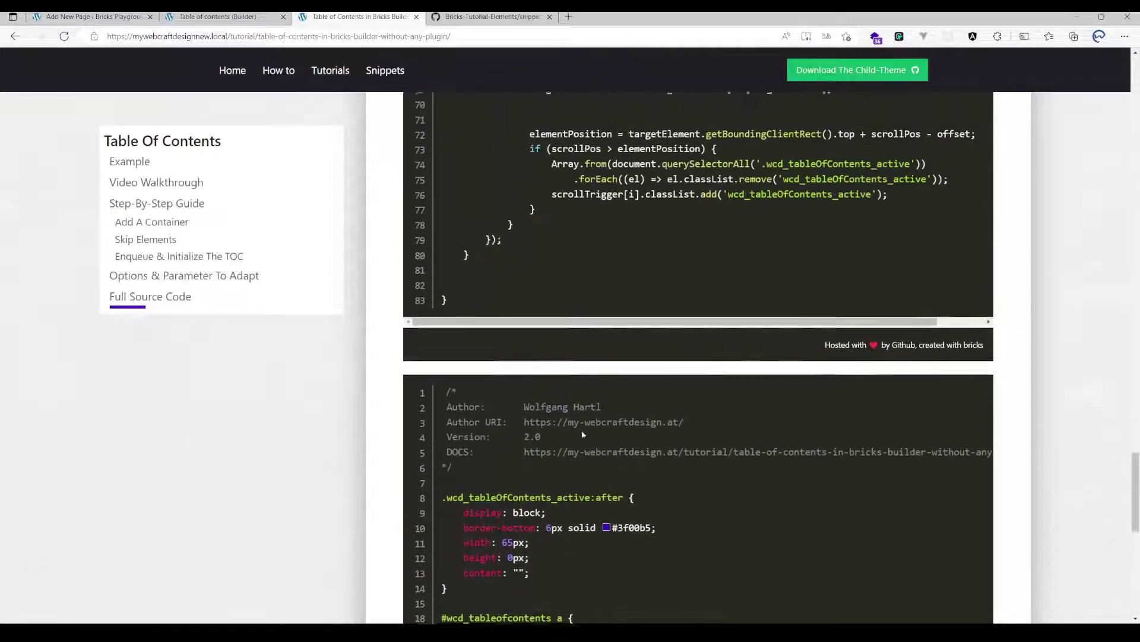
pyautogui.scroll(-2, 534, 448)
pyautogui.moveTo(531, 449); pyautogui.dragTo(441, 348)
pyautogui.click(599, 425)
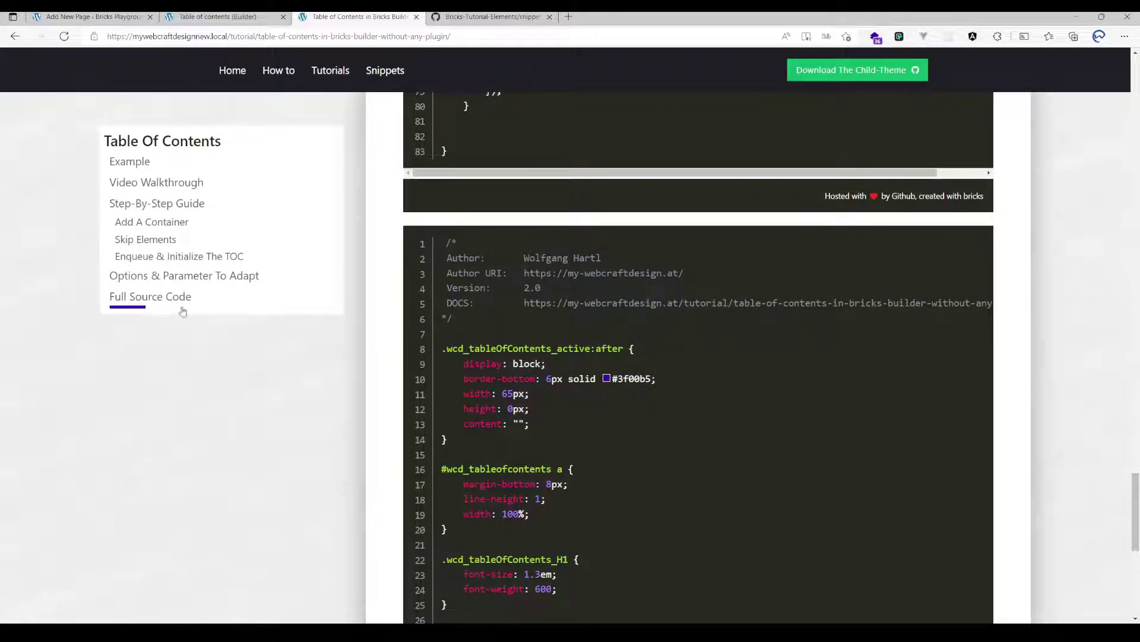
pyautogui.scroll(4, 456, 337)
pyautogui.scroll(20, 457, 338)
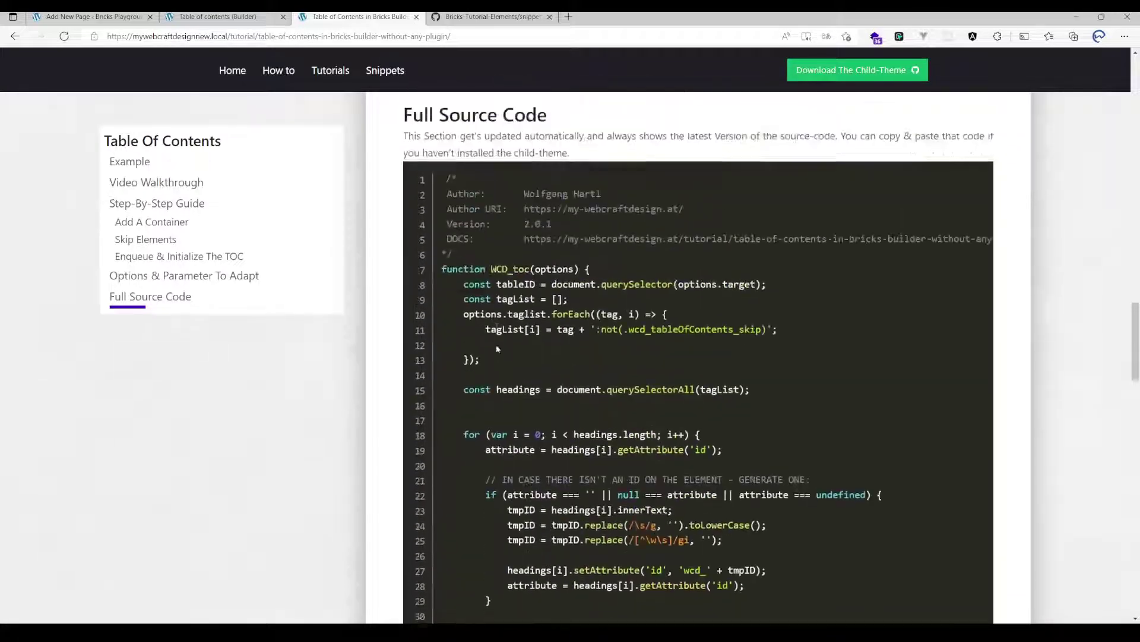
pyautogui.scroll(-20, 402, 318)
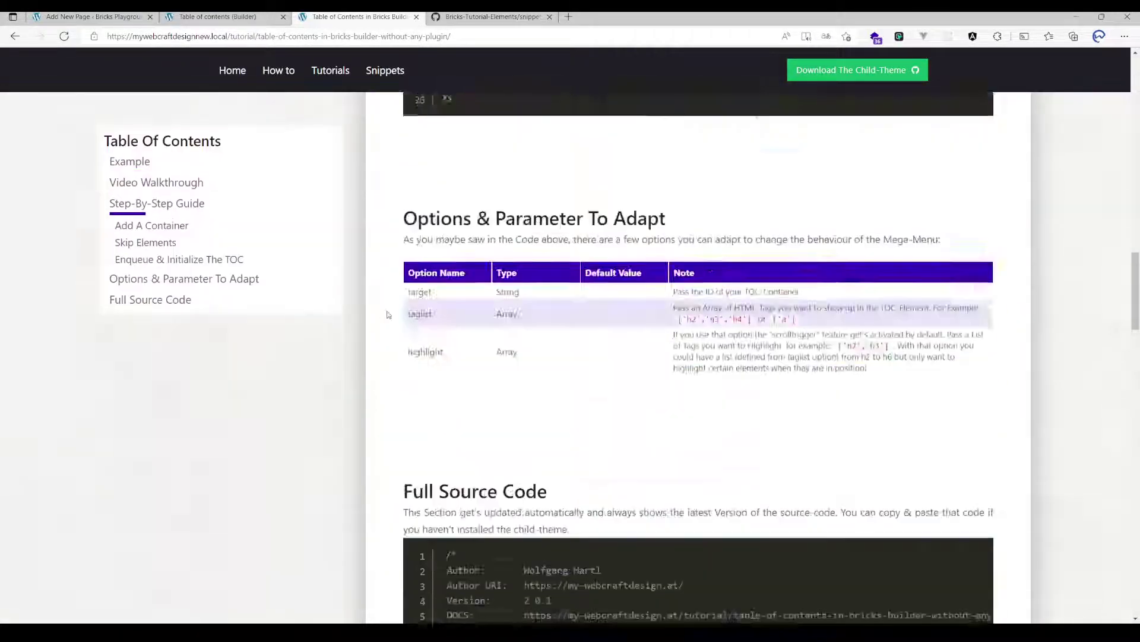
# Step: Back in Bricks, select the myTOC target name in the Code element's script
pyautogui.click(200, 17)
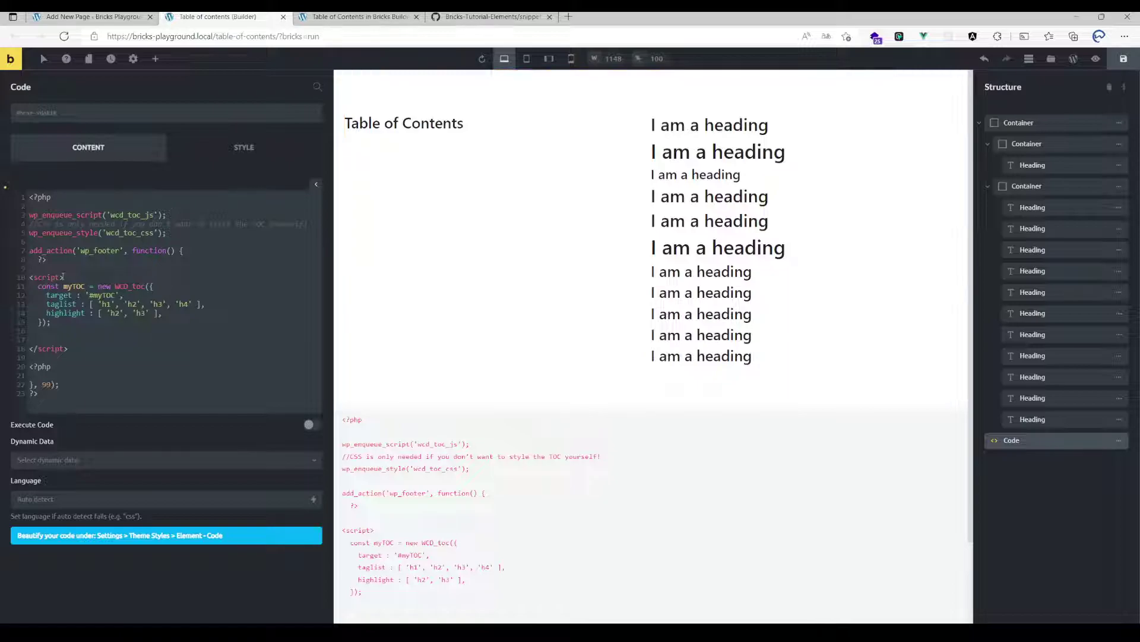
pyautogui.tripleClick(63, 232)
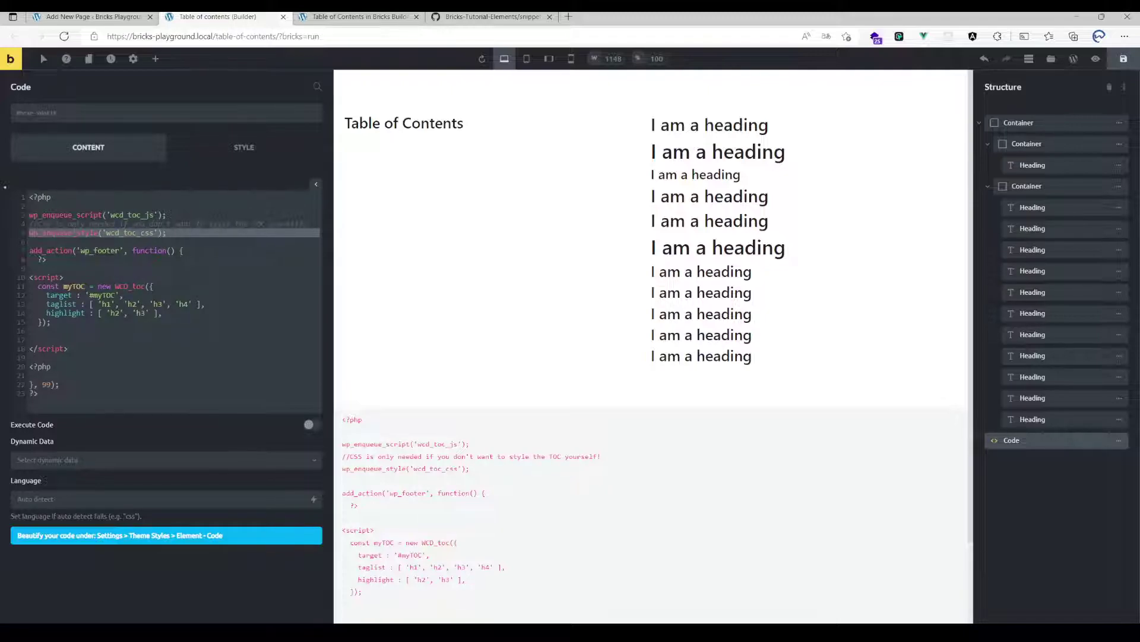
pyautogui.click(134, 294)
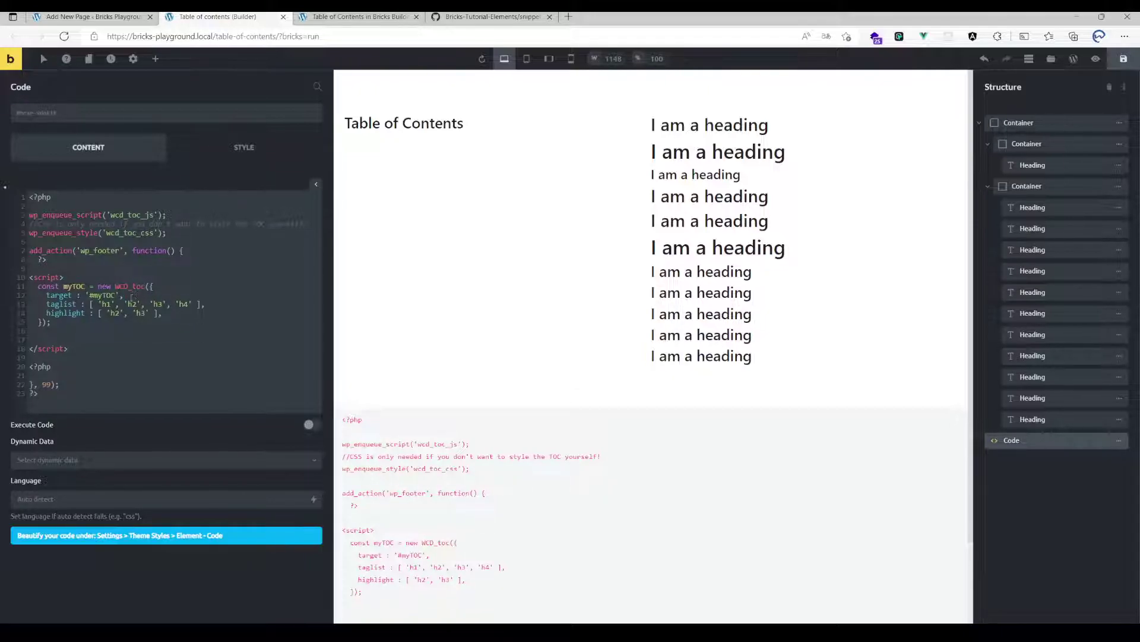
pyautogui.doubleClick(105, 295)
pyautogui.hotkey('ctrl', 'c')
# Step: Paste myTOC as the CSS ID of the container holding the Table of Contents title
pyautogui.click(489, 122)
pyautogui.click(119, 147)
pyautogui.scroll(-5, 55, 433)
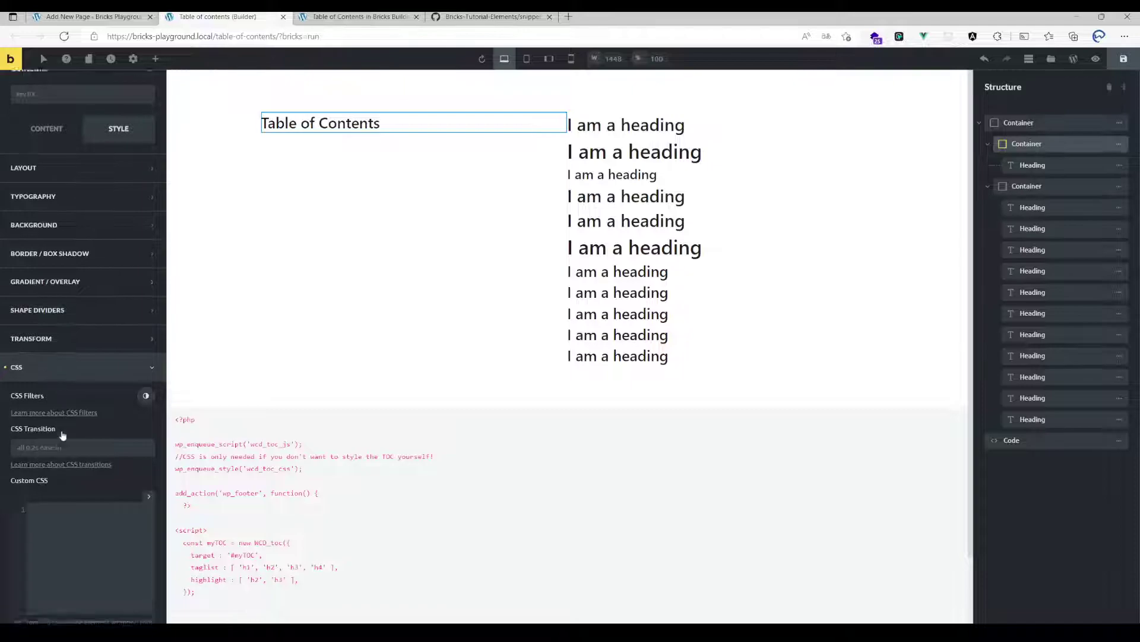
pyautogui.click(56, 560)
pyautogui.hotkey('ctrl', 'v')
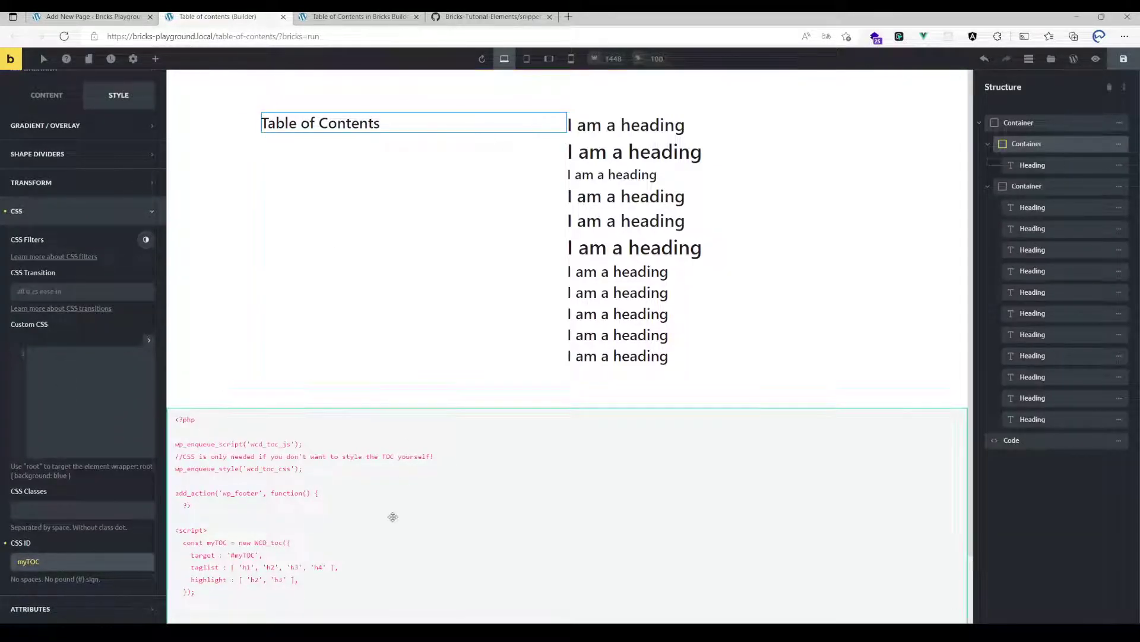
pyautogui.click(284, 454)
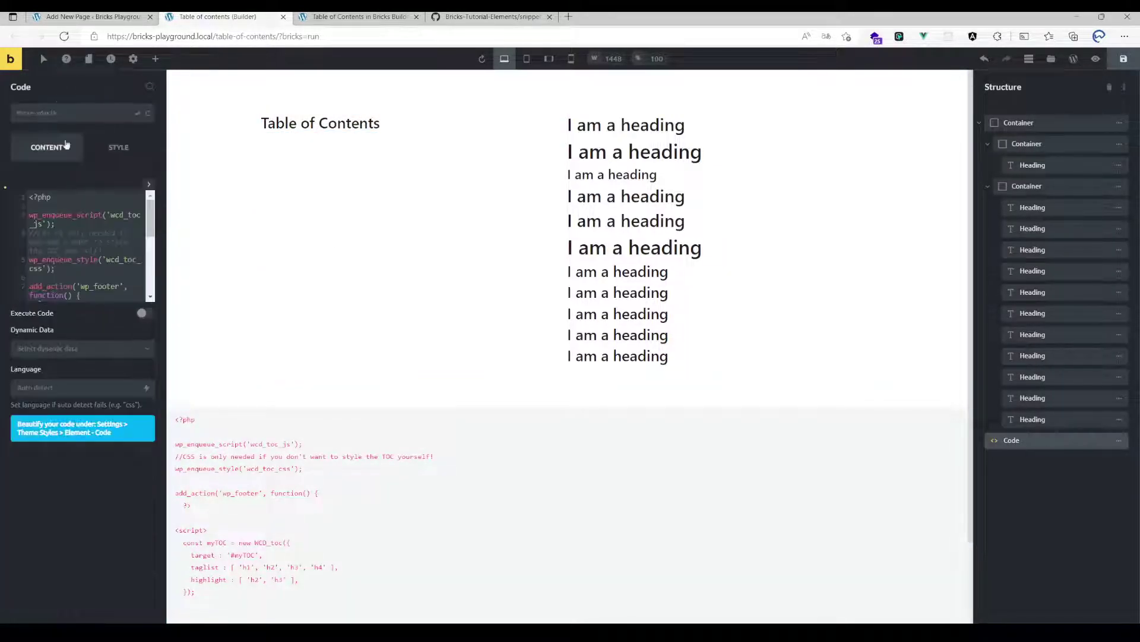
# Step: Inspect the WCD_toc options and select the taglist heading tags, leaving the script unchanged
pyautogui.click(113, 295)
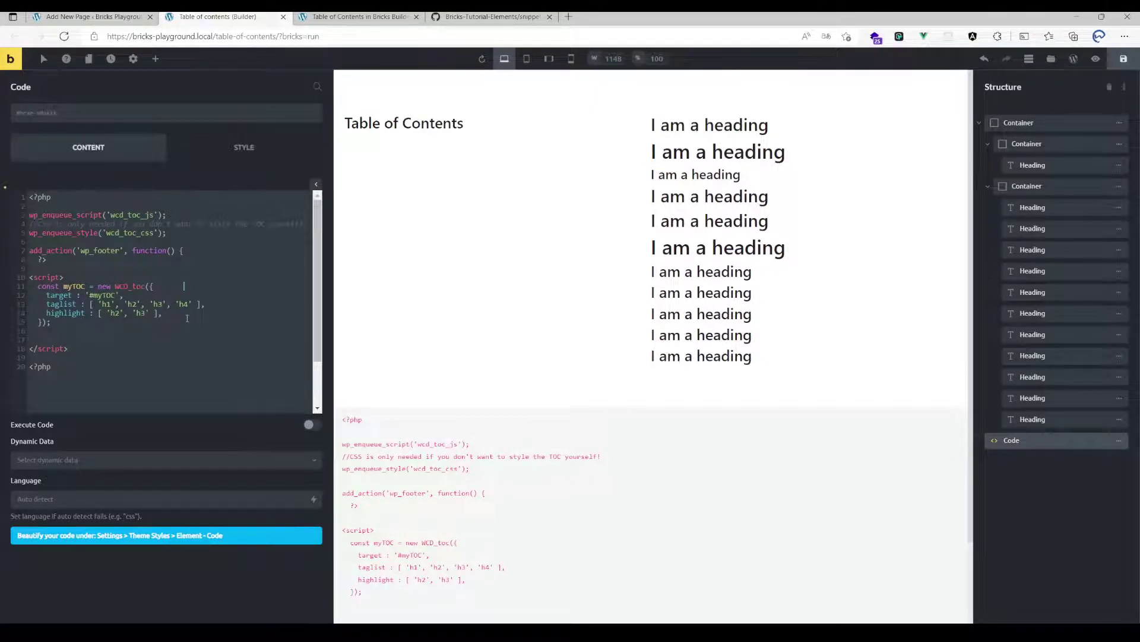
pyautogui.press('Down')
pyautogui.press('Down')
pyautogui.press('Home')
pyautogui.press('Return')
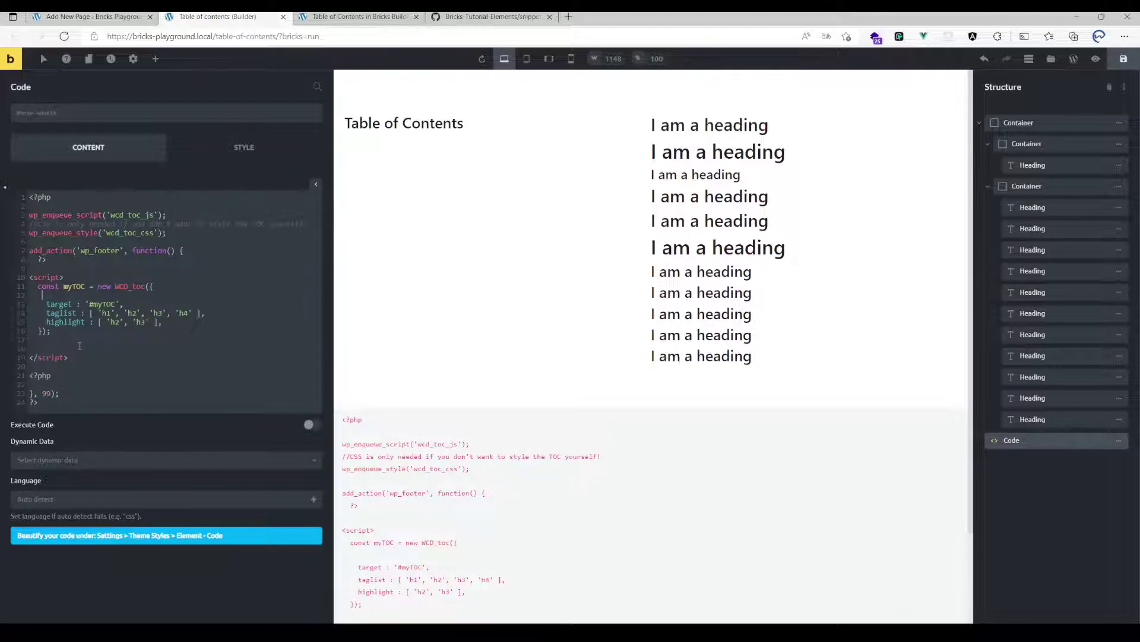
pyautogui.press('BackSpace')
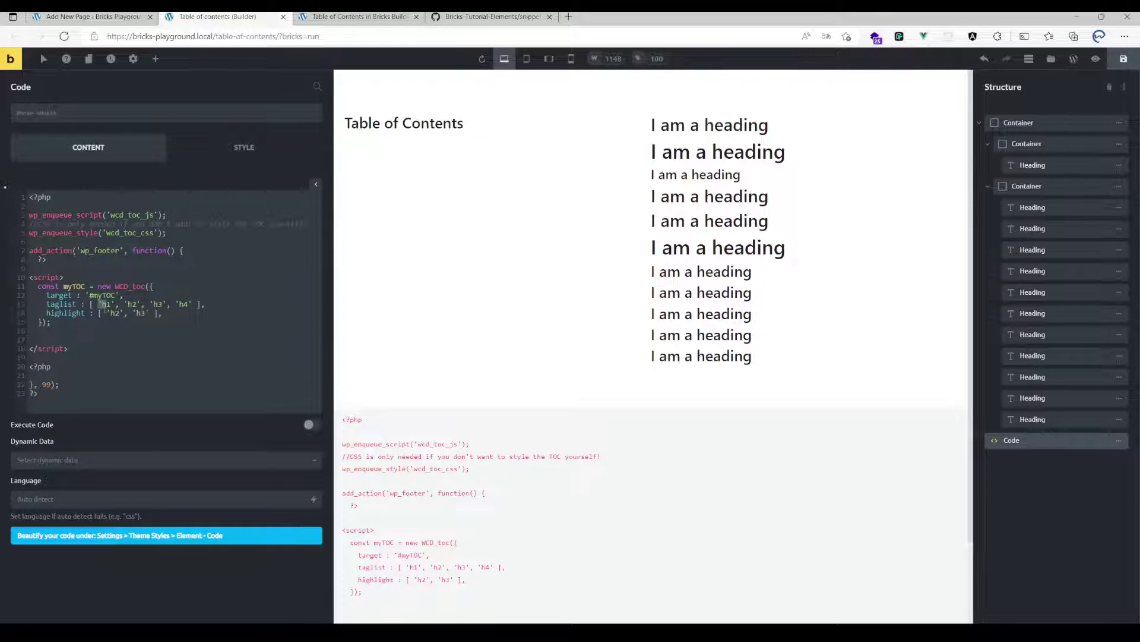
pyautogui.click(101, 313)
pyautogui.moveTo(102, 304); pyautogui.dragTo(166, 305)
pyautogui.press('Down')
pyautogui.press('Home')
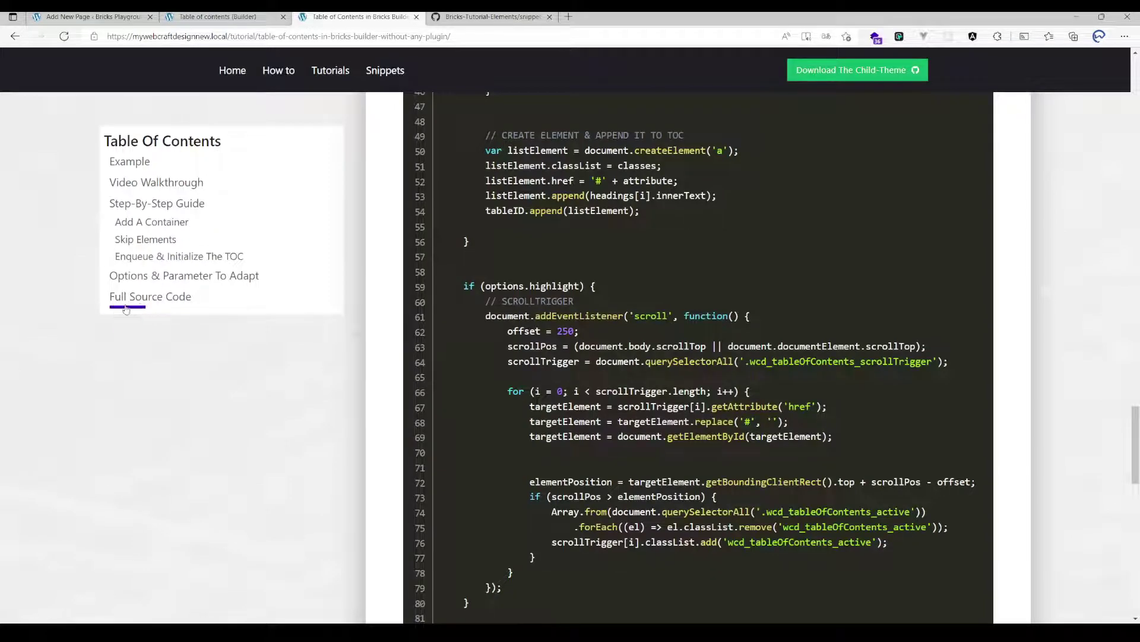
# Step: Jump to the tutorial's Step-By-Step Guide and review its options table before returning to Bricks
pyautogui.scroll(20, 256, 393)
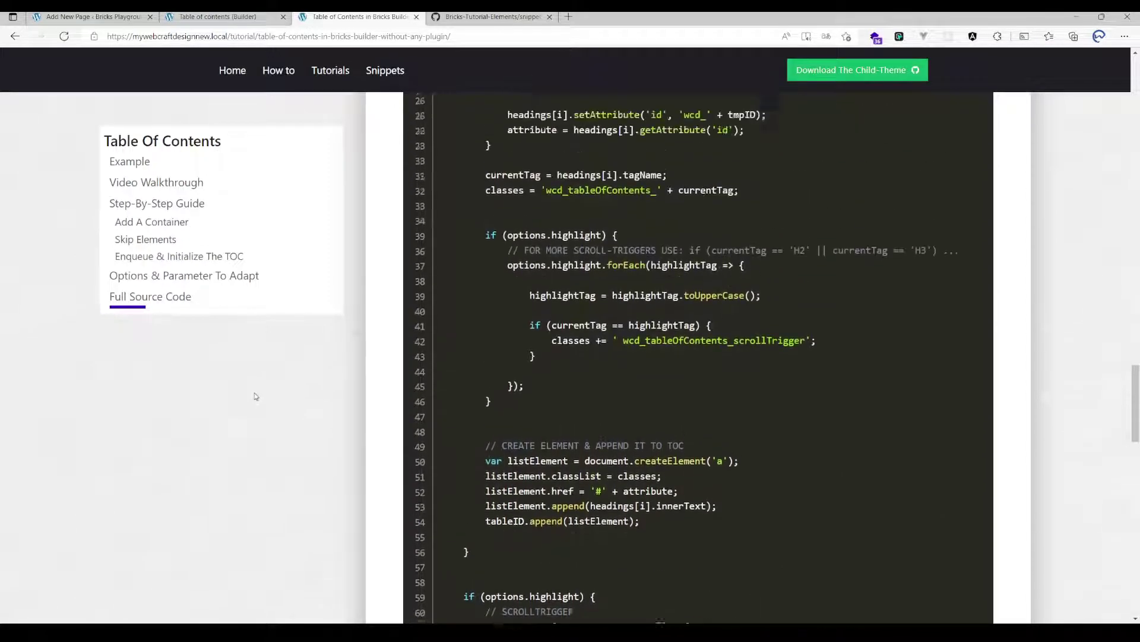
pyautogui.scroll(8, 251, 396)
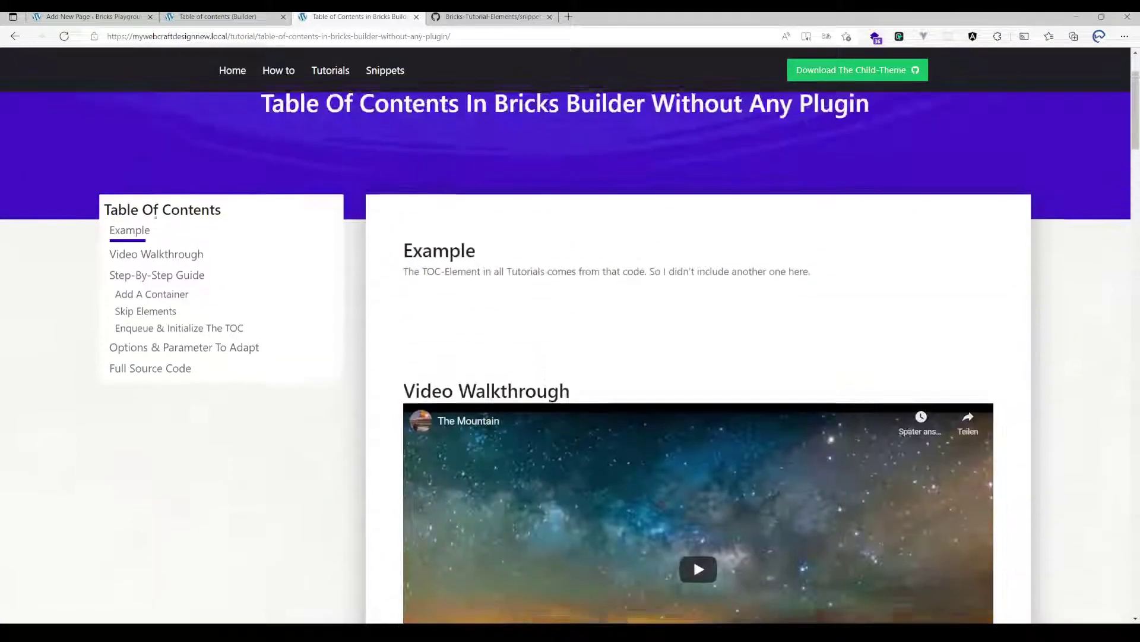
pyautogui.click(153, 297)
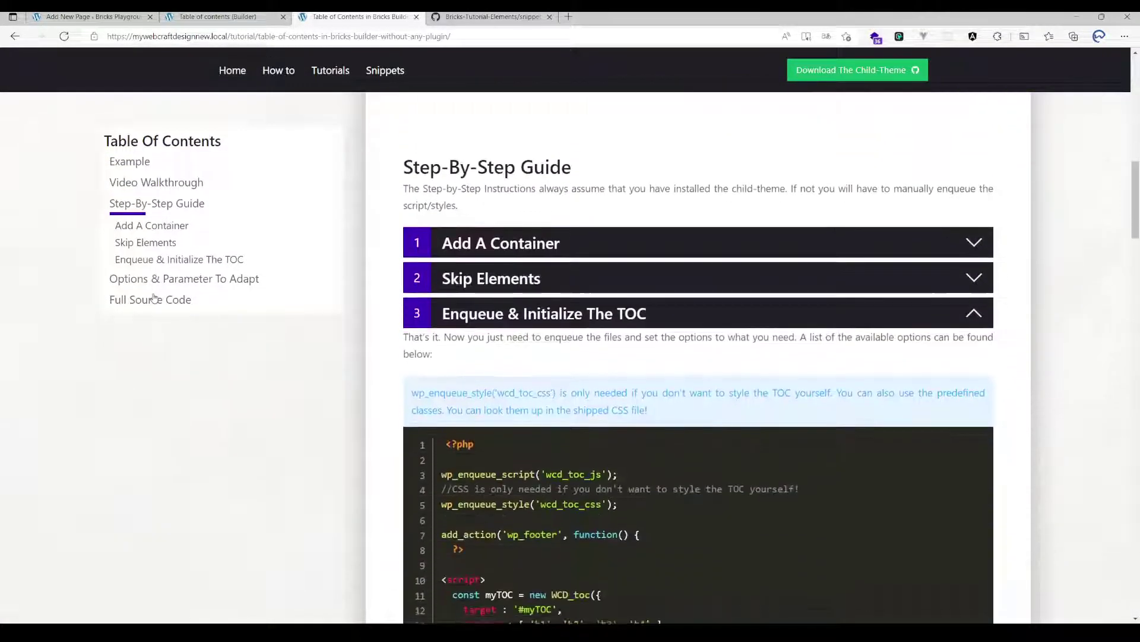
pyautogui.scroll(4, 490, 373)
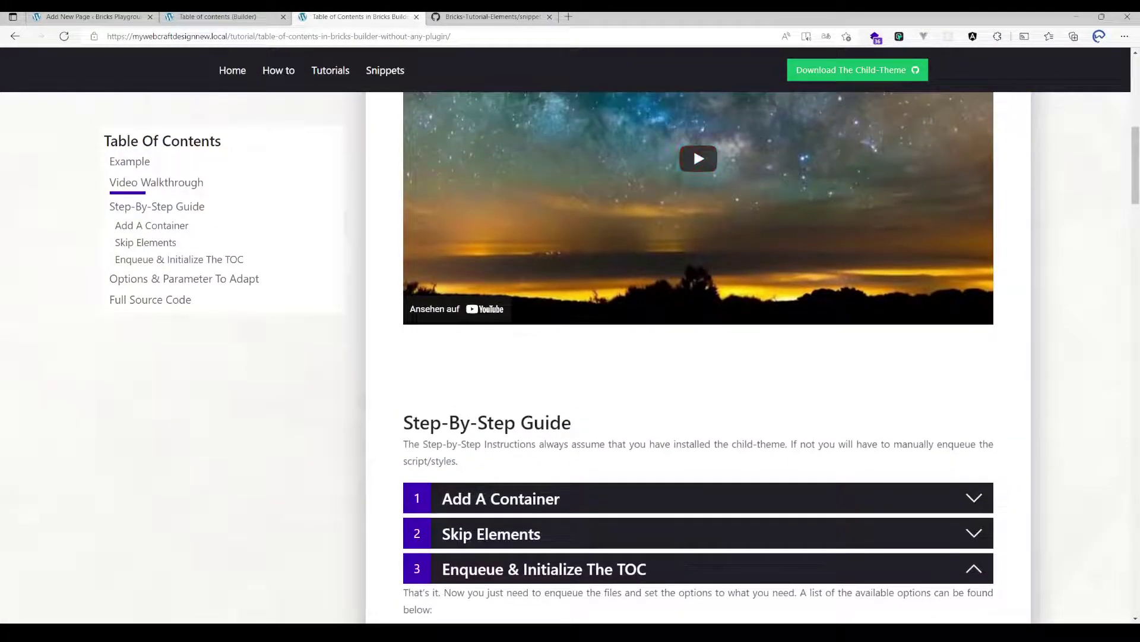
pyautogui.scroll(-5, 326, 416)
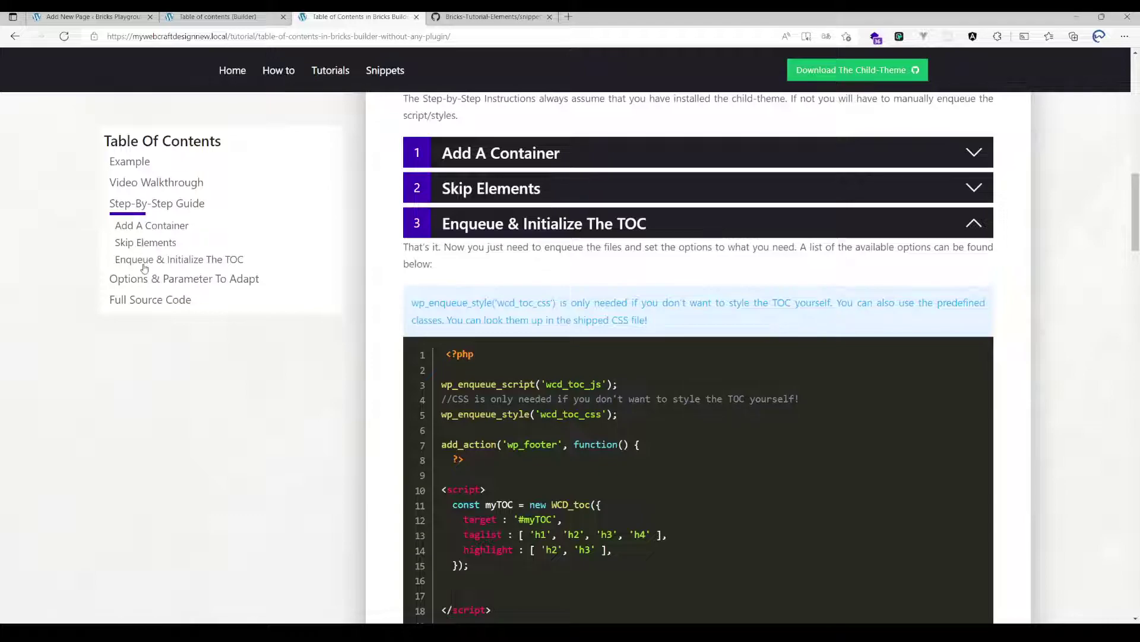
pyautogui.scroll(-4, 363, 313)
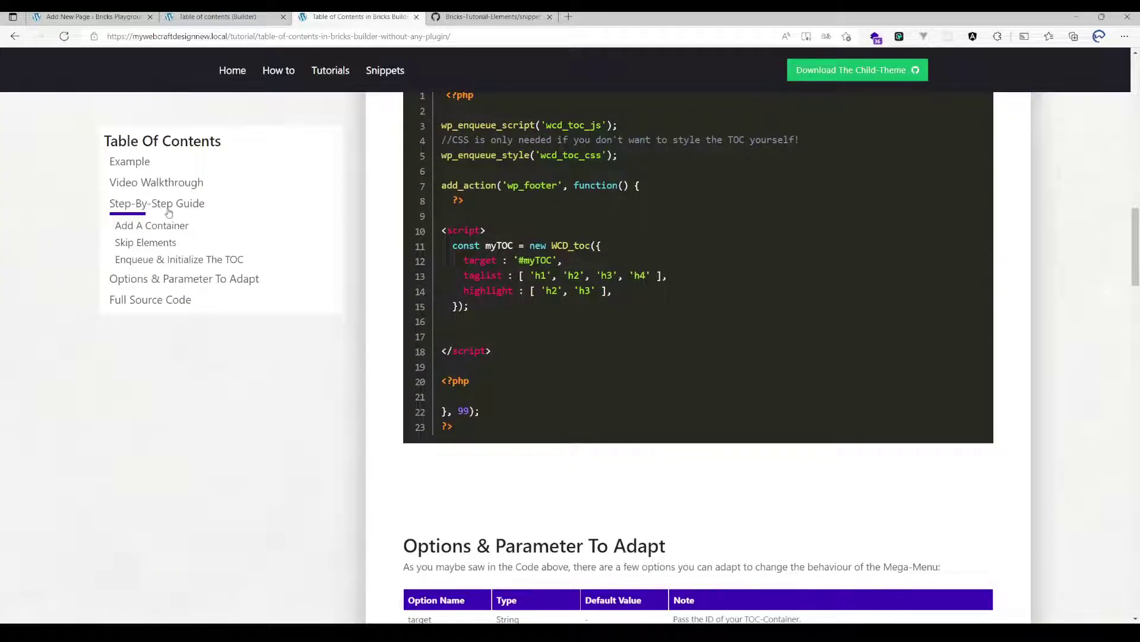
pyautogui.scroll(-7, 329, 333)
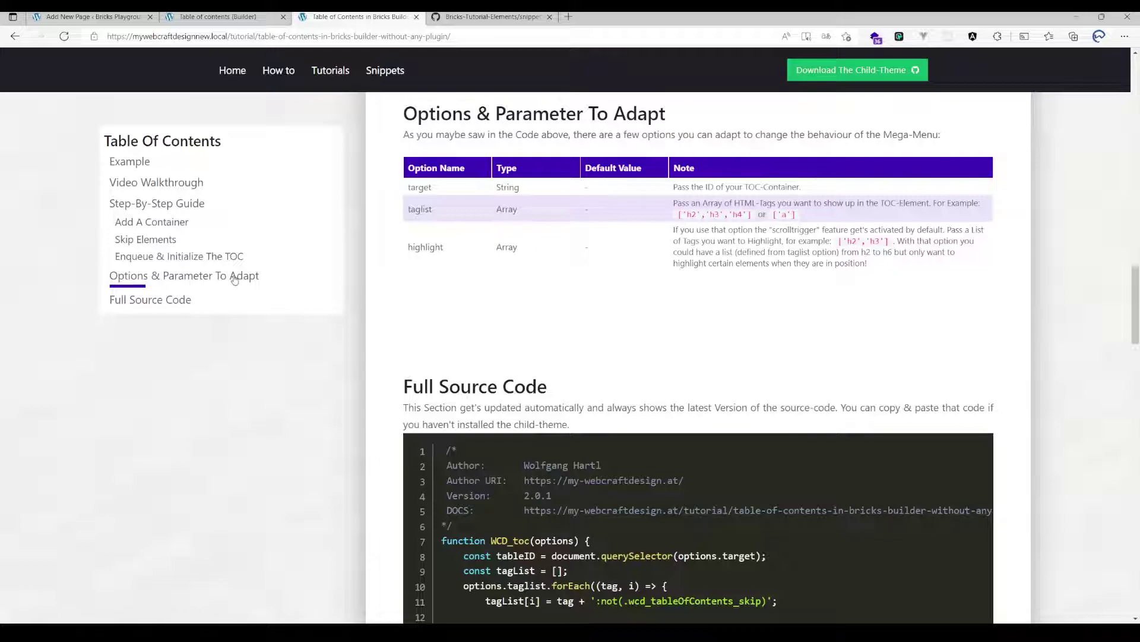
pyautogui.click(232, 16)
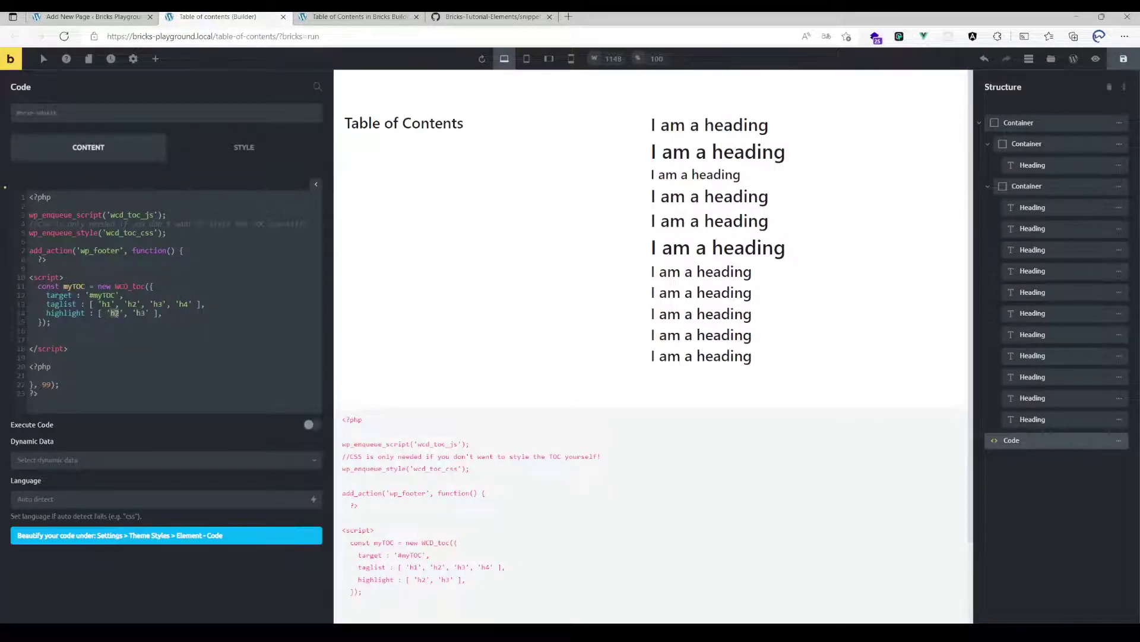
# Step: Enable Execute Code for the TOC script, save, and open the live page from preview
pyautogui.click(310, 425)
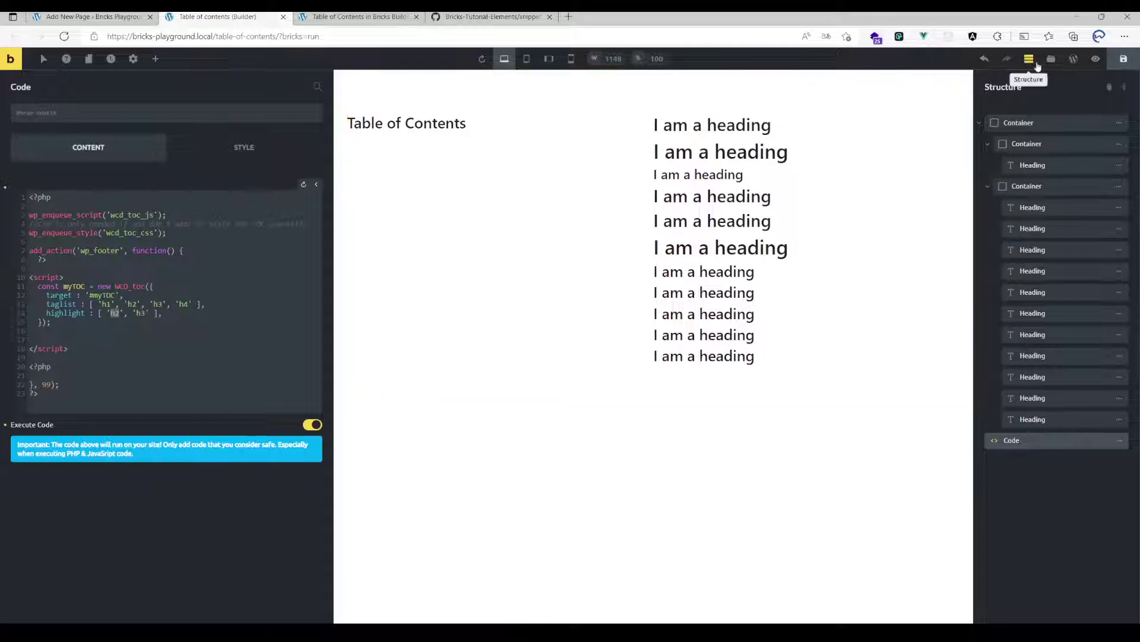
pyautogui.click(1125, 59)
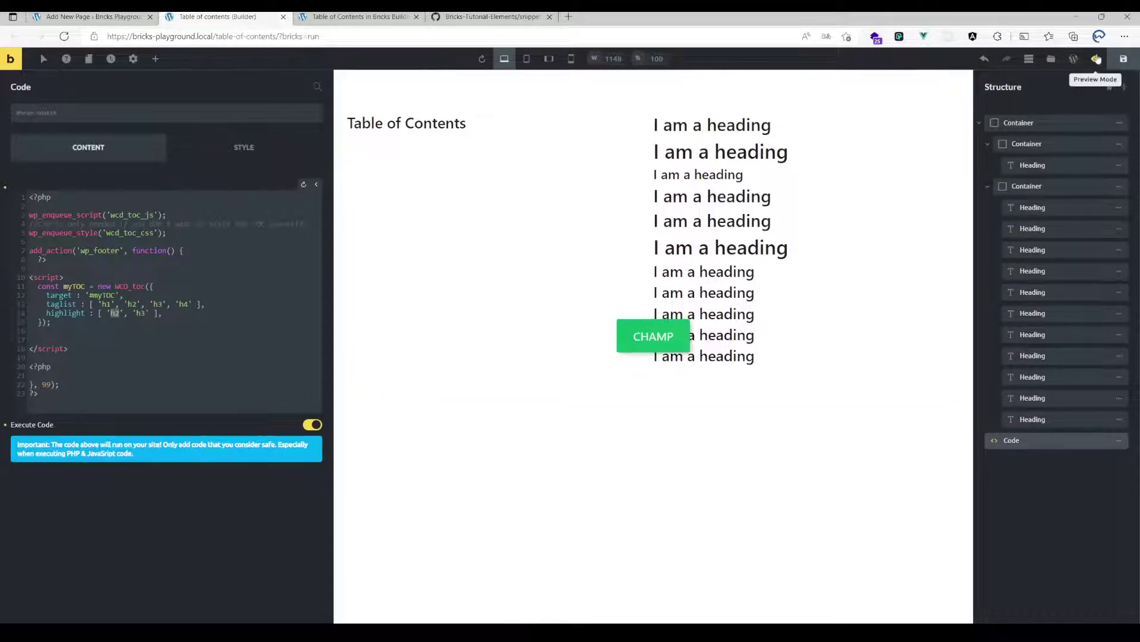
pyautogui.click(1096, 58)
pyautogui.click(1073, 59)
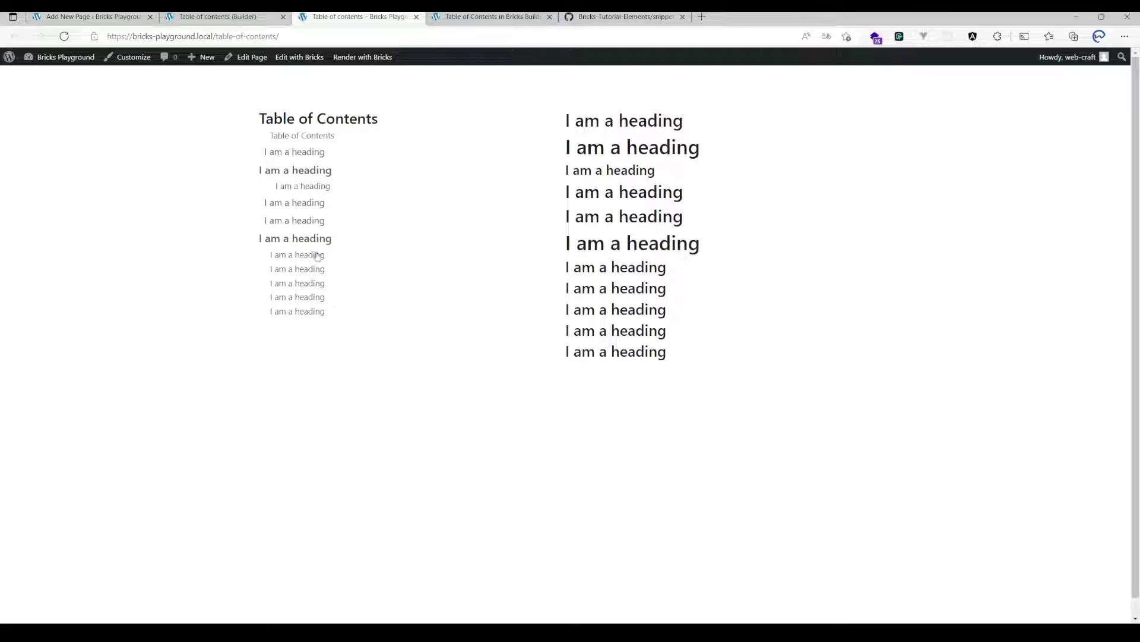
# Step: Scroll the live page to check the generated TOC and its highlight, then return to the builder
pyautogui.scroll(-1, 306, 168)
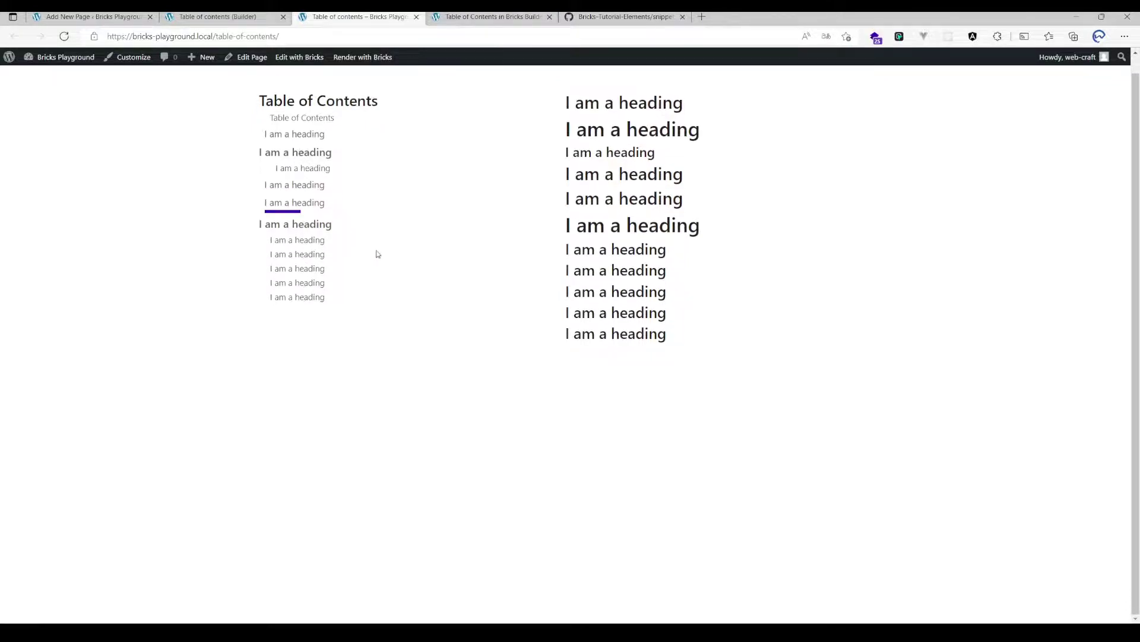
pyautogui.scroll(1, 417, 252)
pyautogui.scroll(-1, 410, 247)
pyautogui.scroll(1, 282, 212)
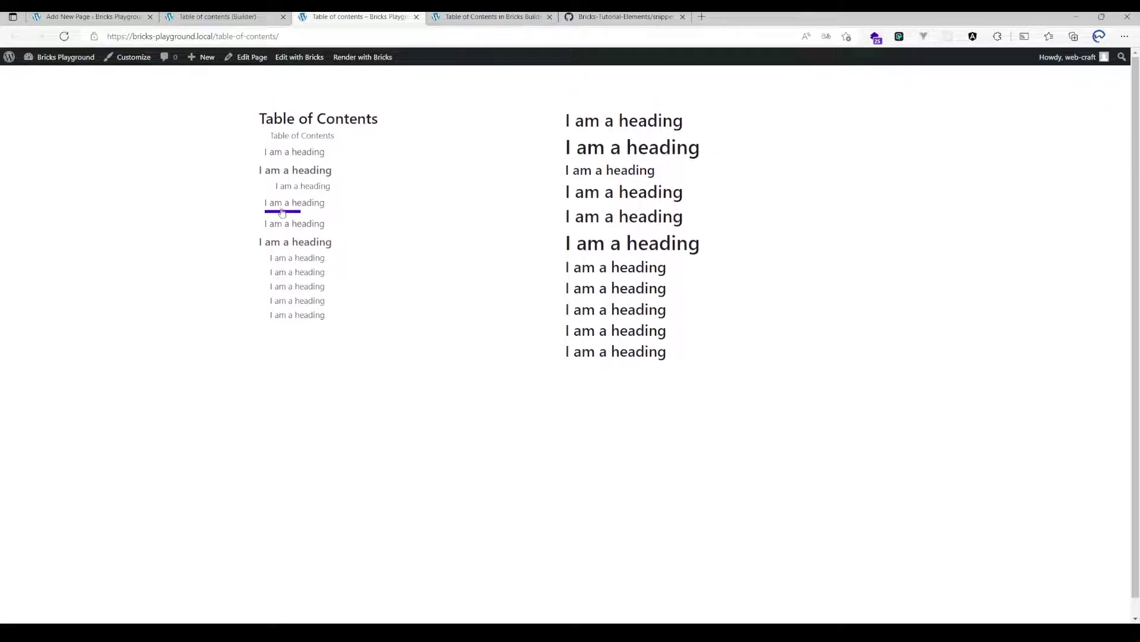
pyautogui.moveTo(570, 112); pyautogui.dragTo(669, 413)
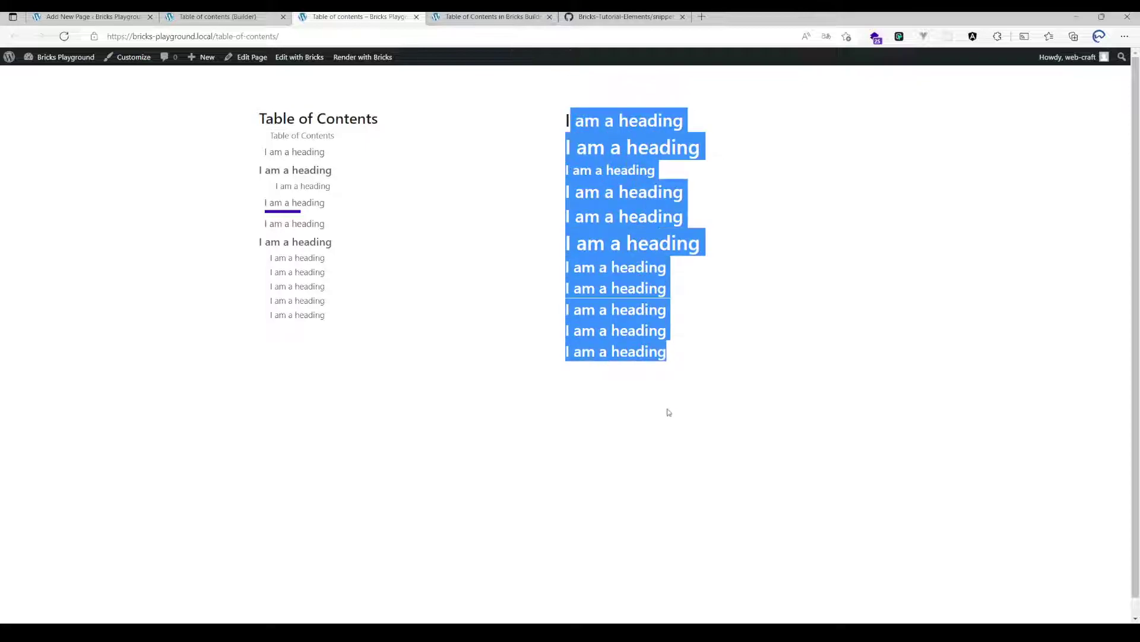
pyautogui.click(729, 128)
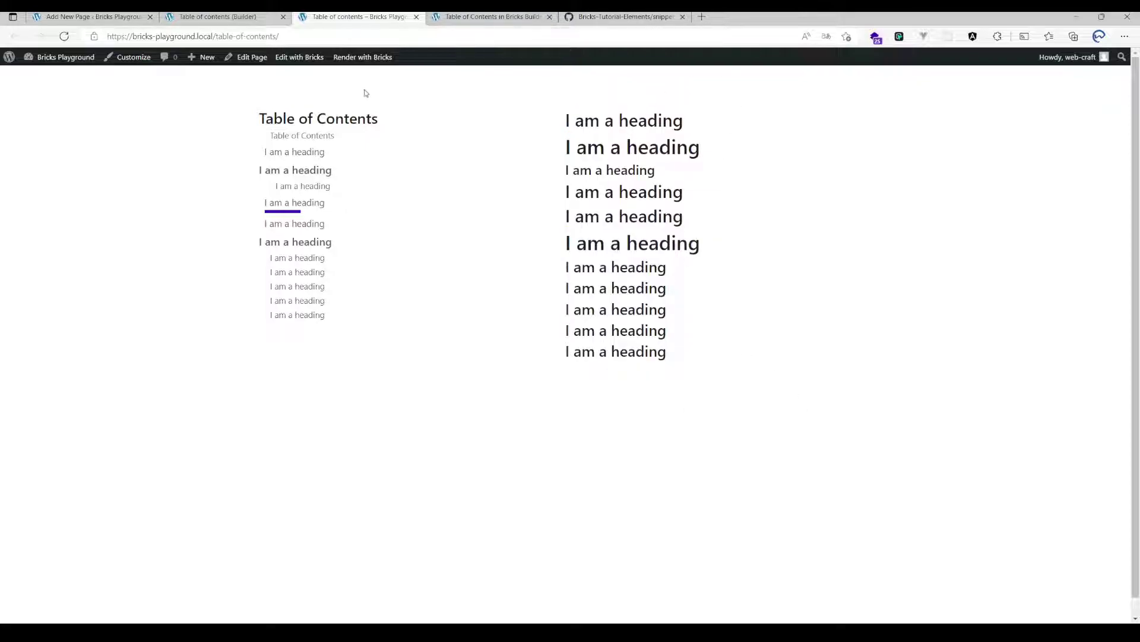
pyautogui.click(218, 17)
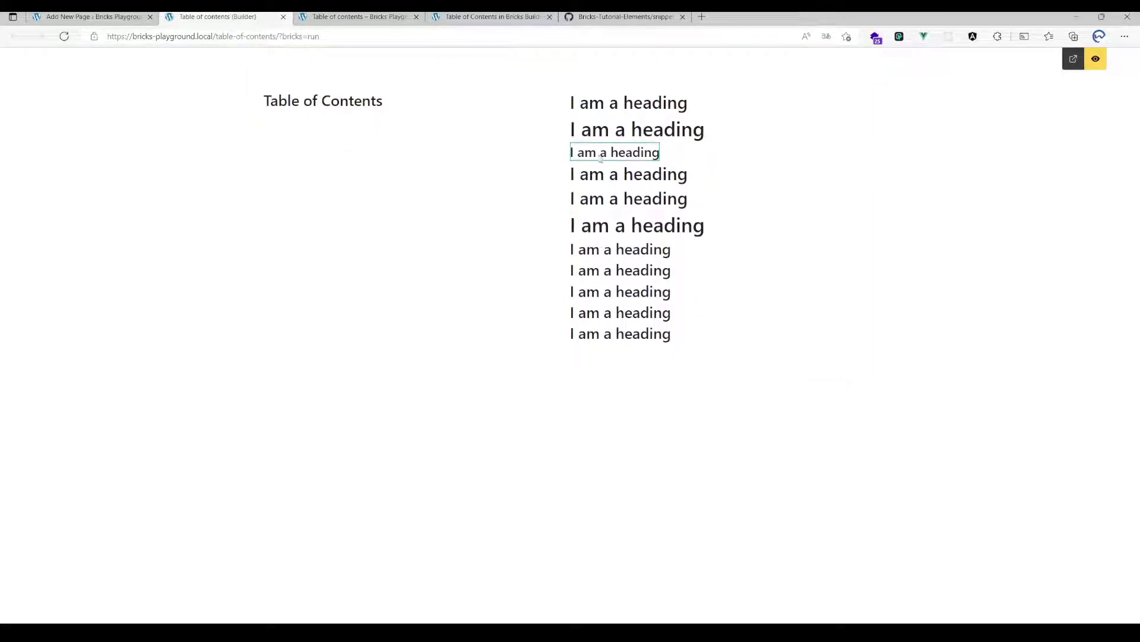
# Step: Set the first right-hand heading's Layout height to 75 with the vh unit
pyautogui.click(1098, 56)
pyautogui.click(653, 123)
pyautogui.click(118, 148)
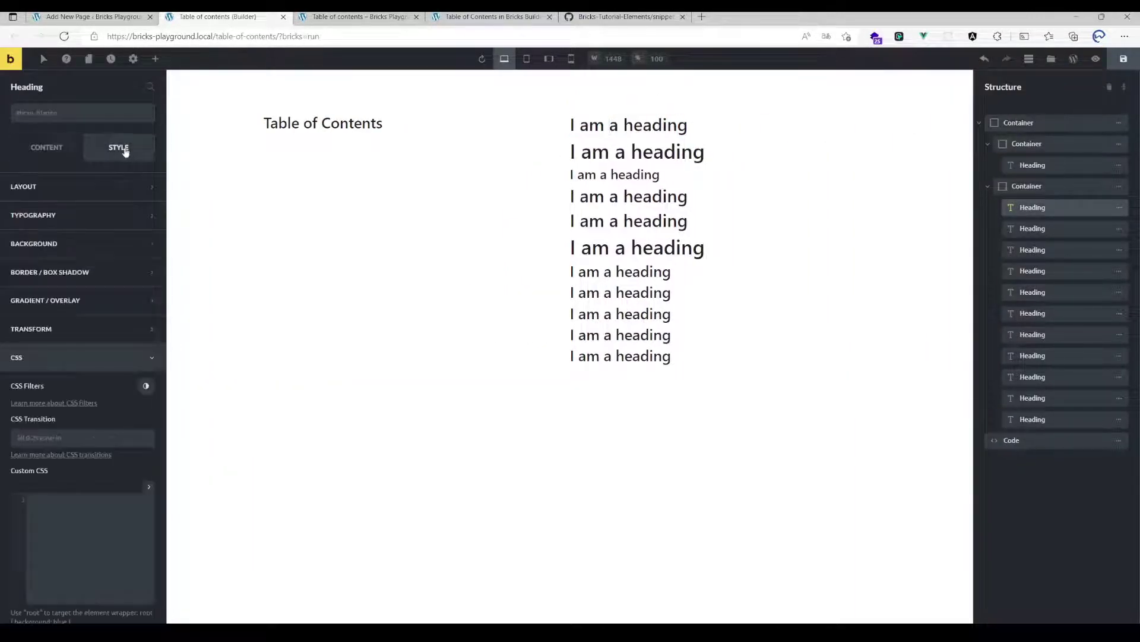
pyautogui.click(46, 189)
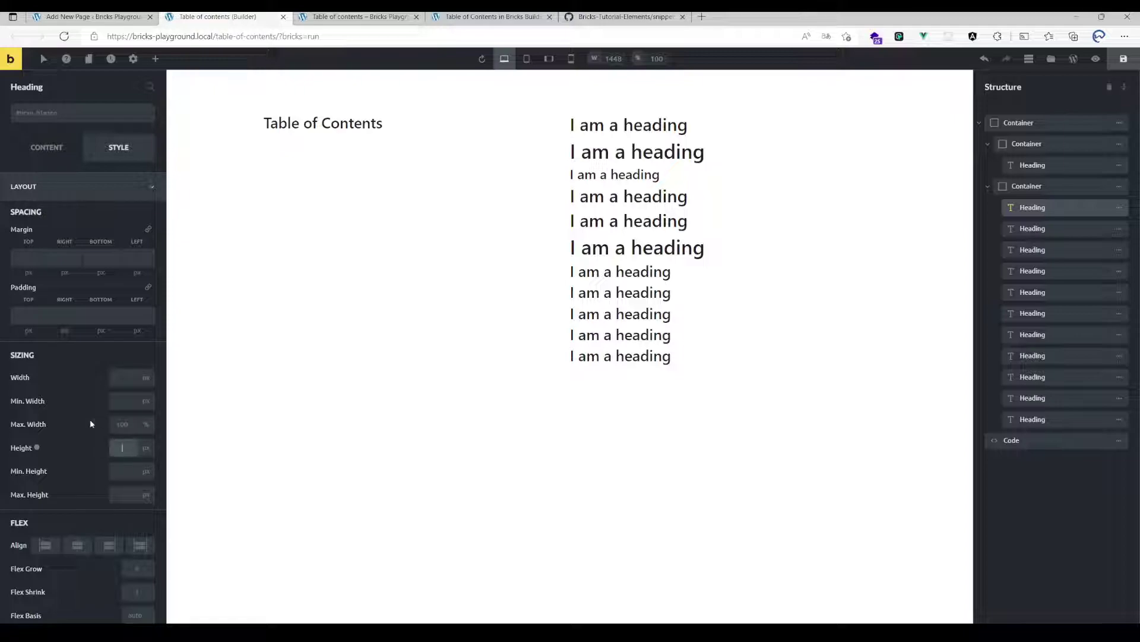
pyautogui.write('75vh')
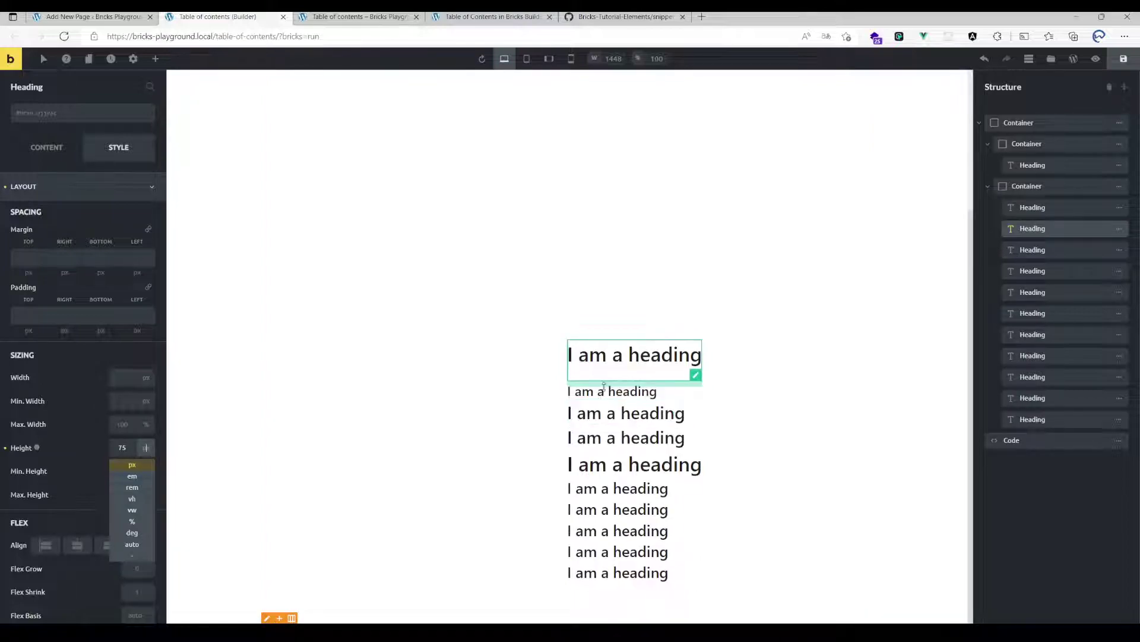
pyautogui.click(635, 363)
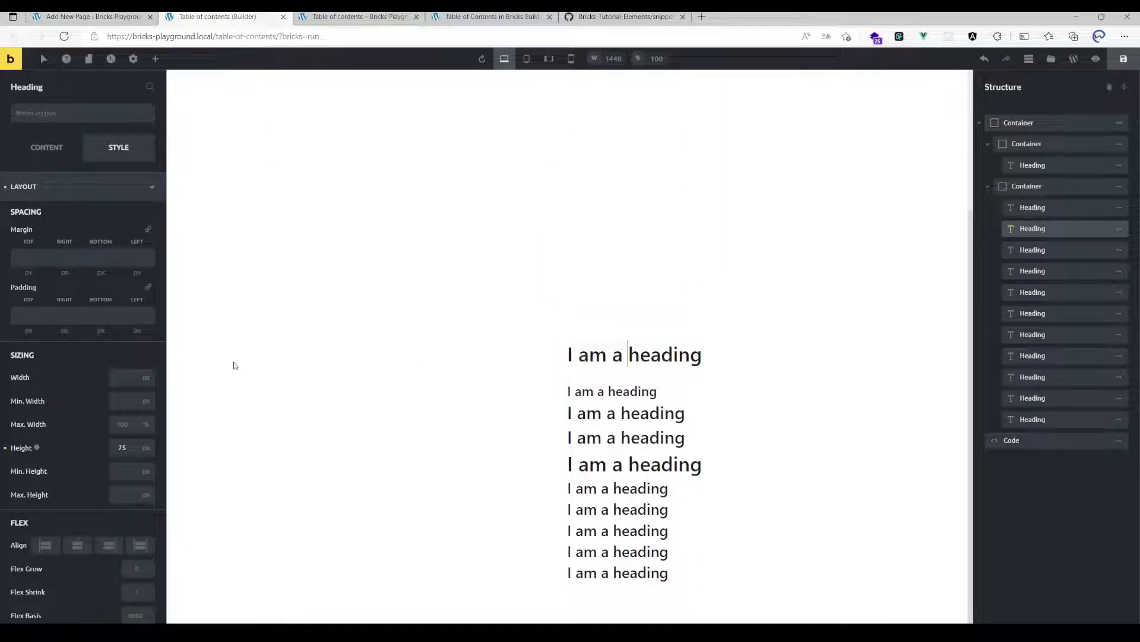
pyautogui.click(122, 447)
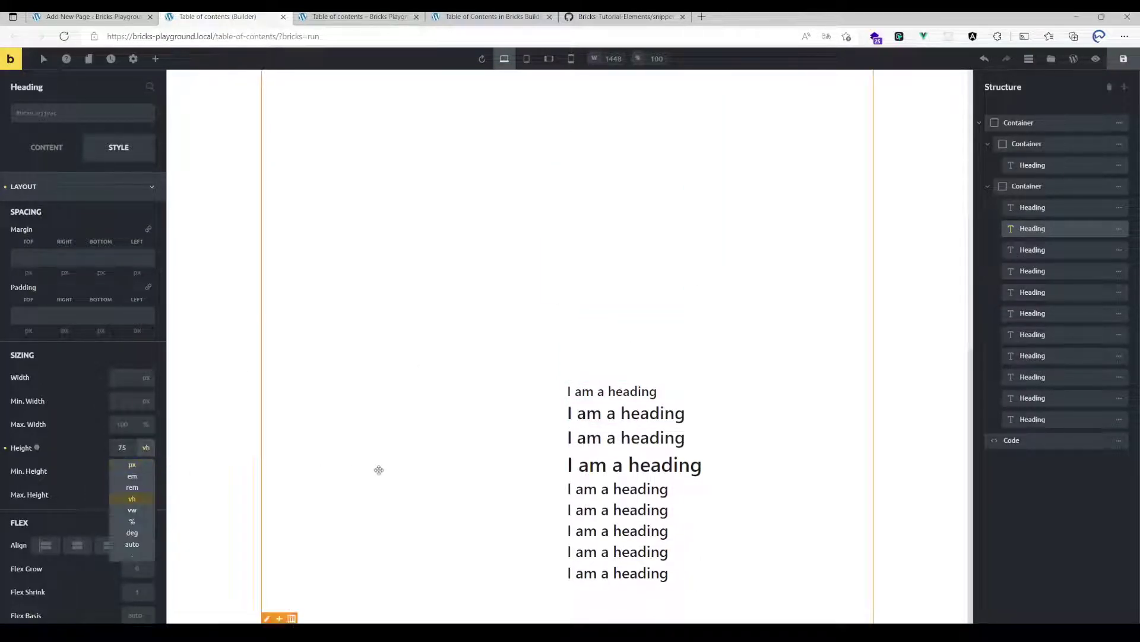
pyautogui.write('vh')
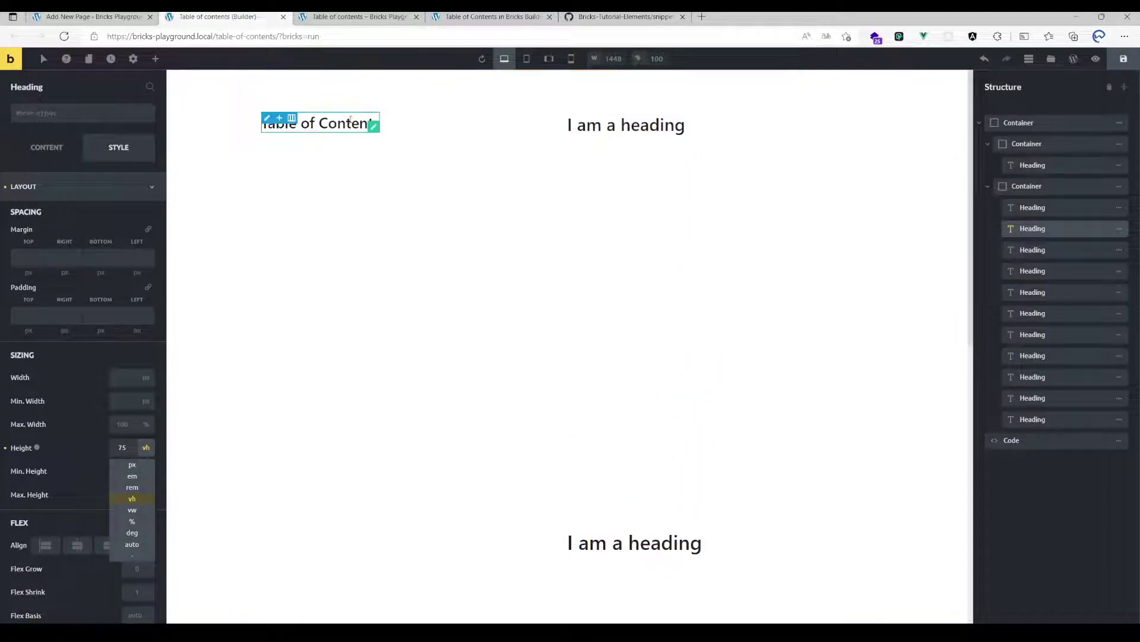
pyautogui.click(407, 122)
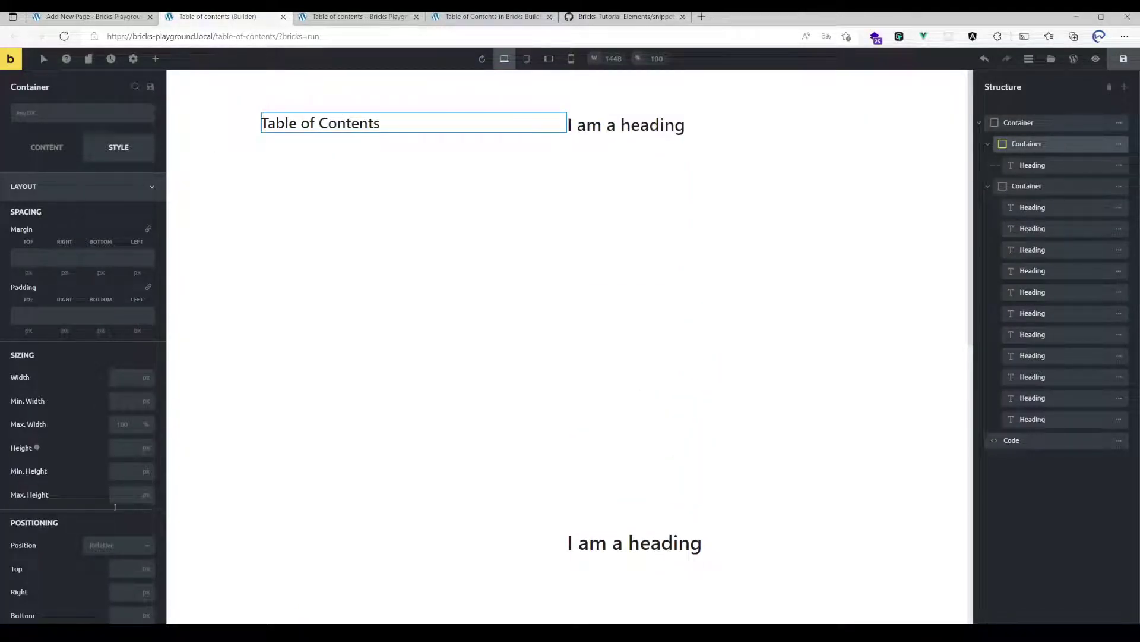
# Step: Set the TOC container's position to Sticky with Top 0 and save
pyautogui.click(110, 550)
pyautogui.scroll(-3, 109, 558)
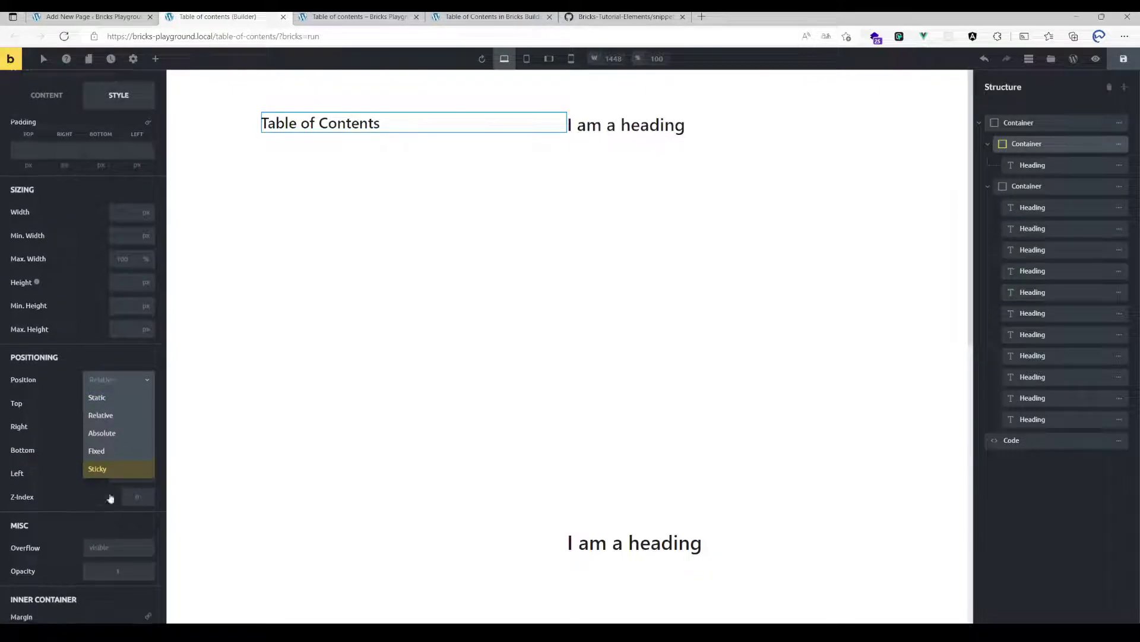
pyautogui.click(98, 466)
pyautogui.click(123, 428)
pyautogui.write('0')
pyautogui.hotkey('ctrl', 's')
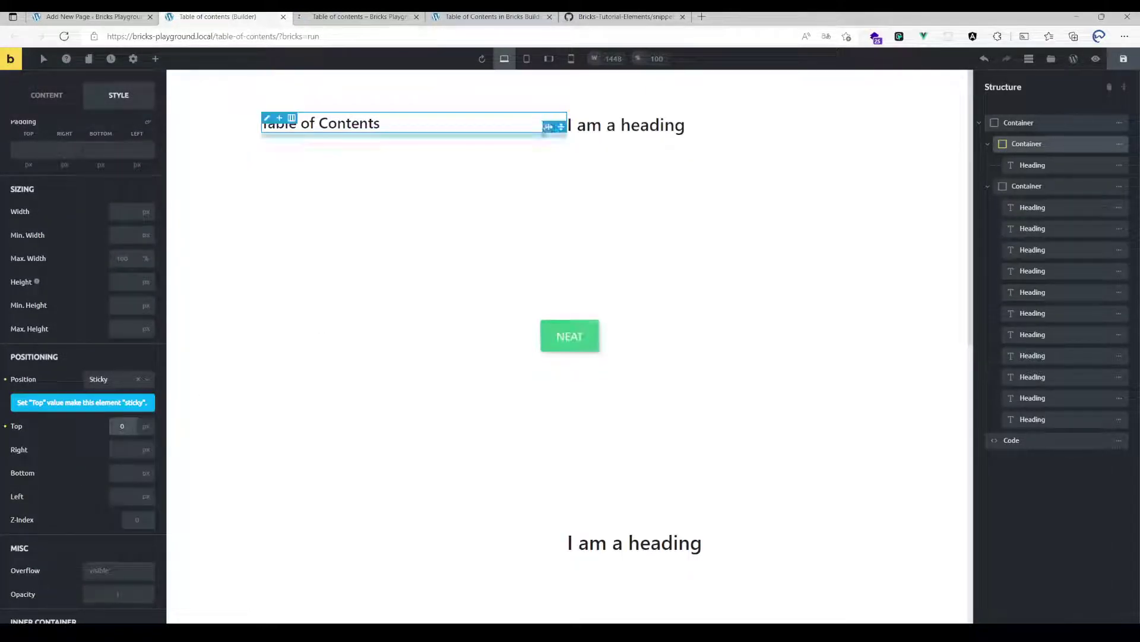
pyautogui.hotkey('ctrl', 'Tab')
# Step: Scroll the live page to confirm the TOC list stays pinned while scrolling
pyautogui.scroll(-3, 442, 219)
pyautogui.scroll(-5, 442, 218)
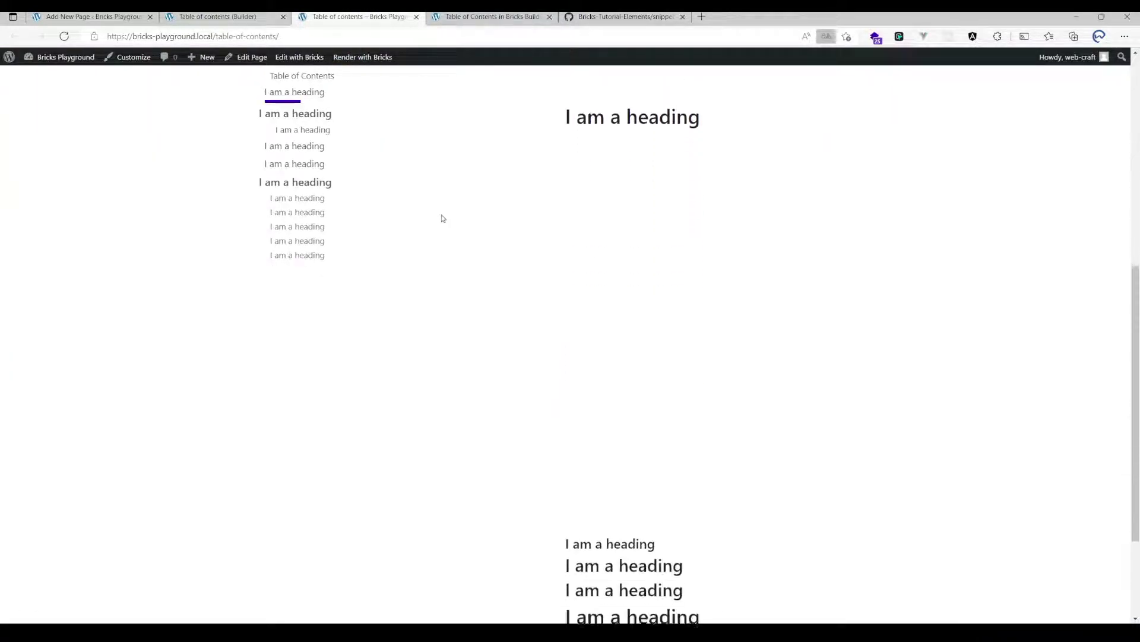
pyautogui.scroll(10, 442, 219)
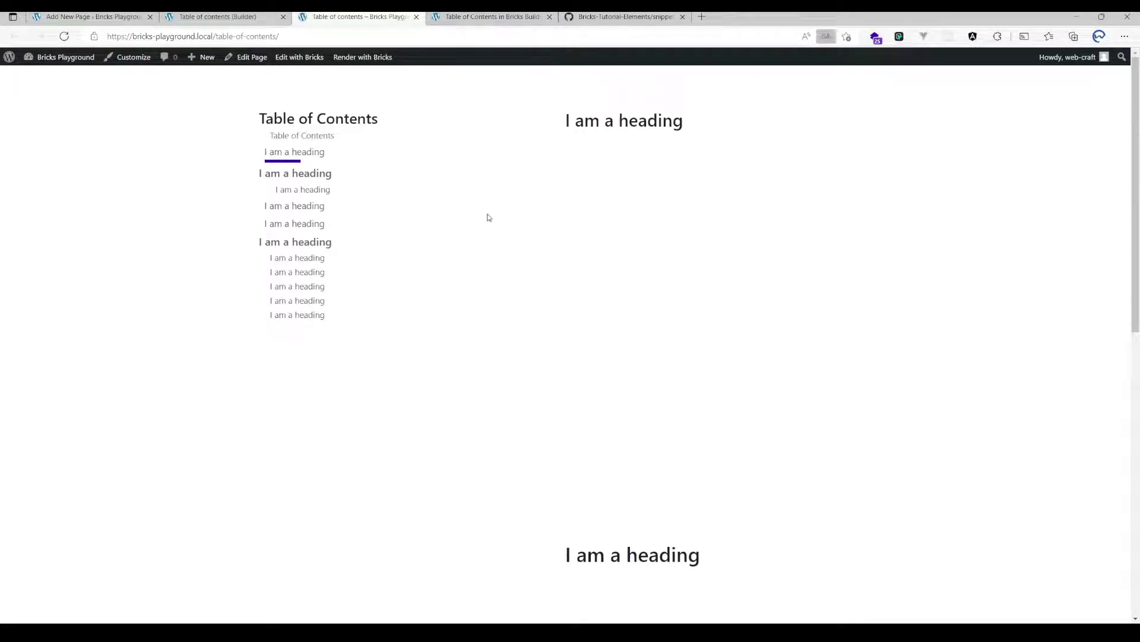
pyautogui.scroll(-6, 594, 248)
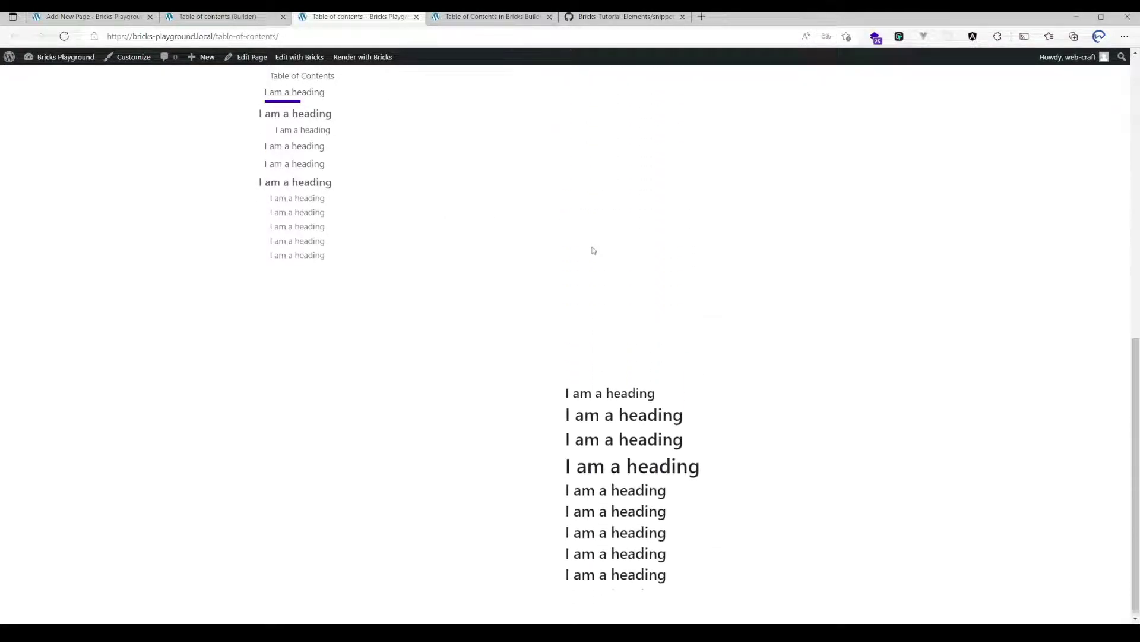
pyautogui.scroll(6, 533, 237)
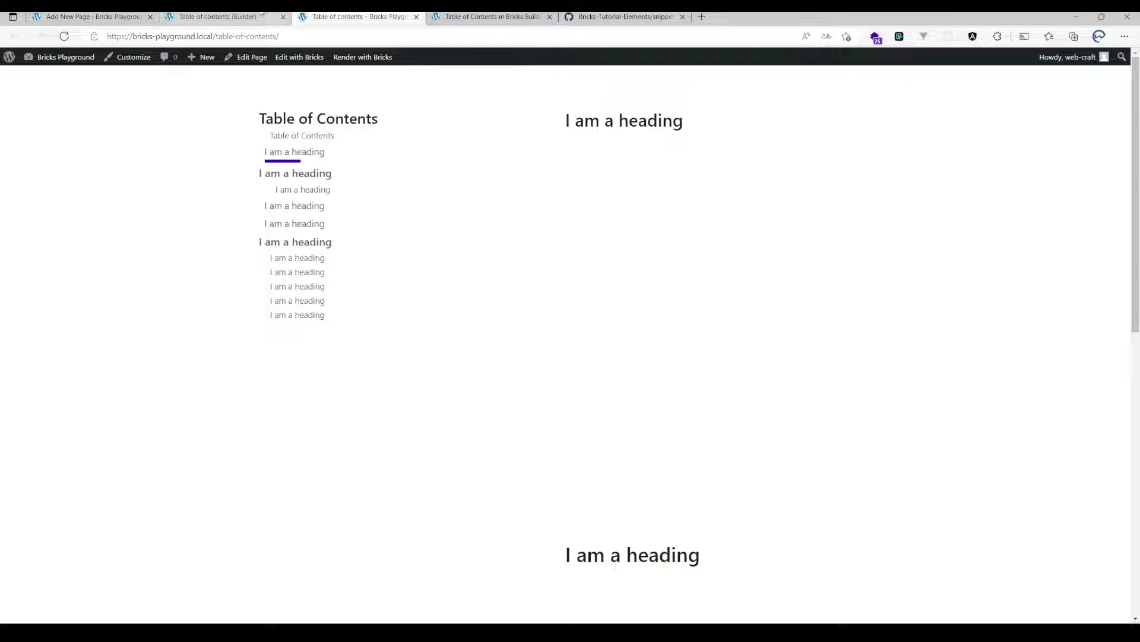
pyautogui.hotkey('ctrl', 'shift', 'Tab')
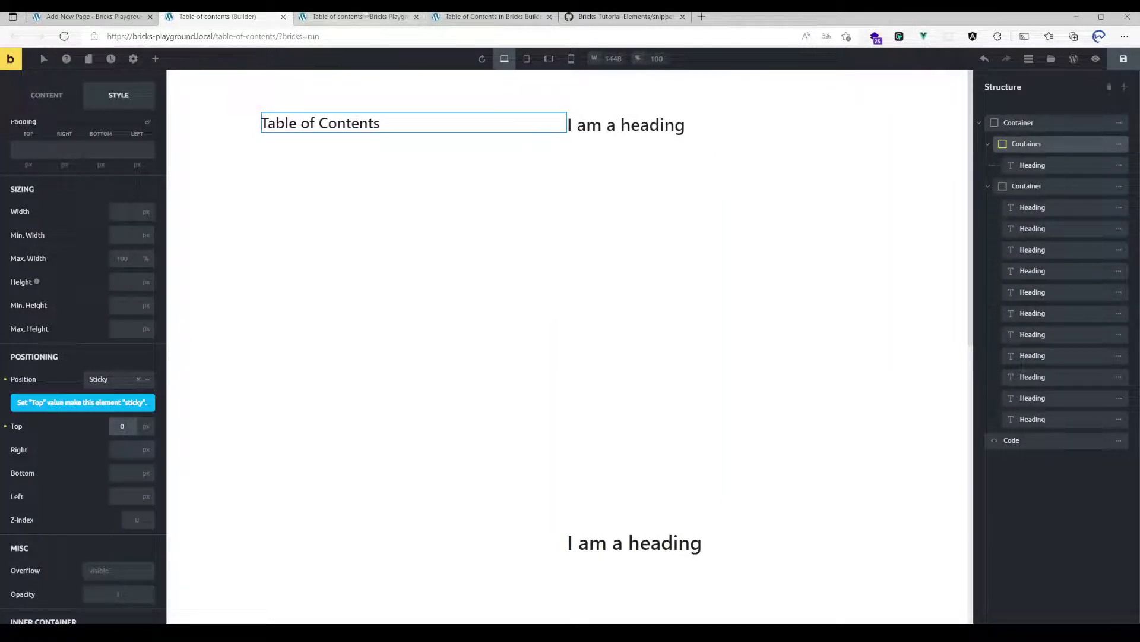
pyautogui.click(387, 22)
pyautogui.scroll(-8, 479, 172)
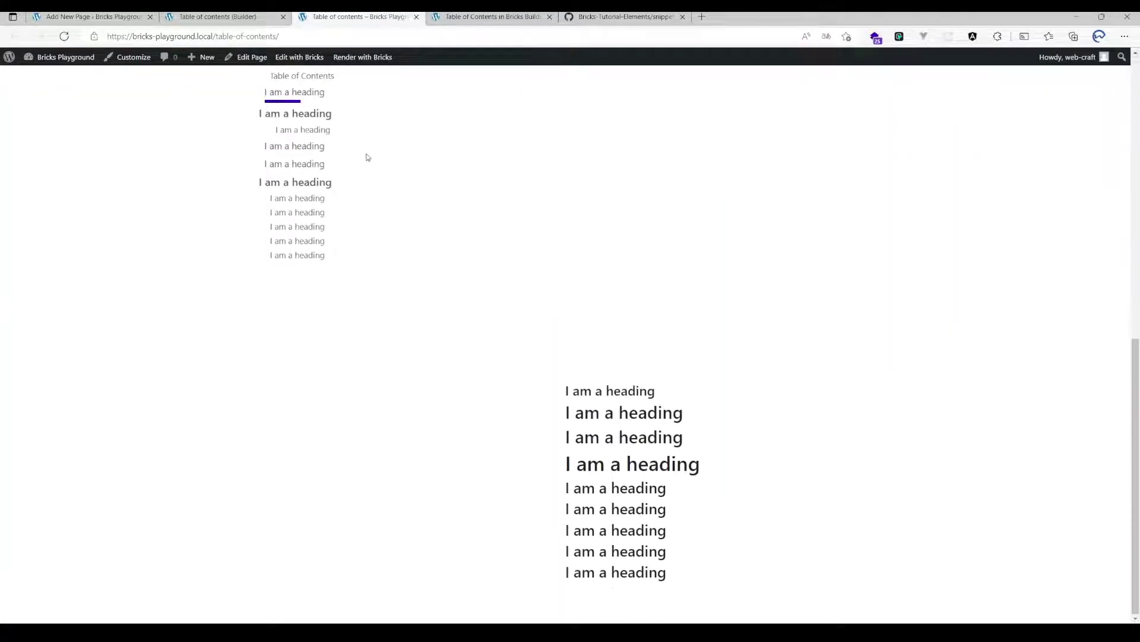
pyautogui.scroll(6, 334, 142)
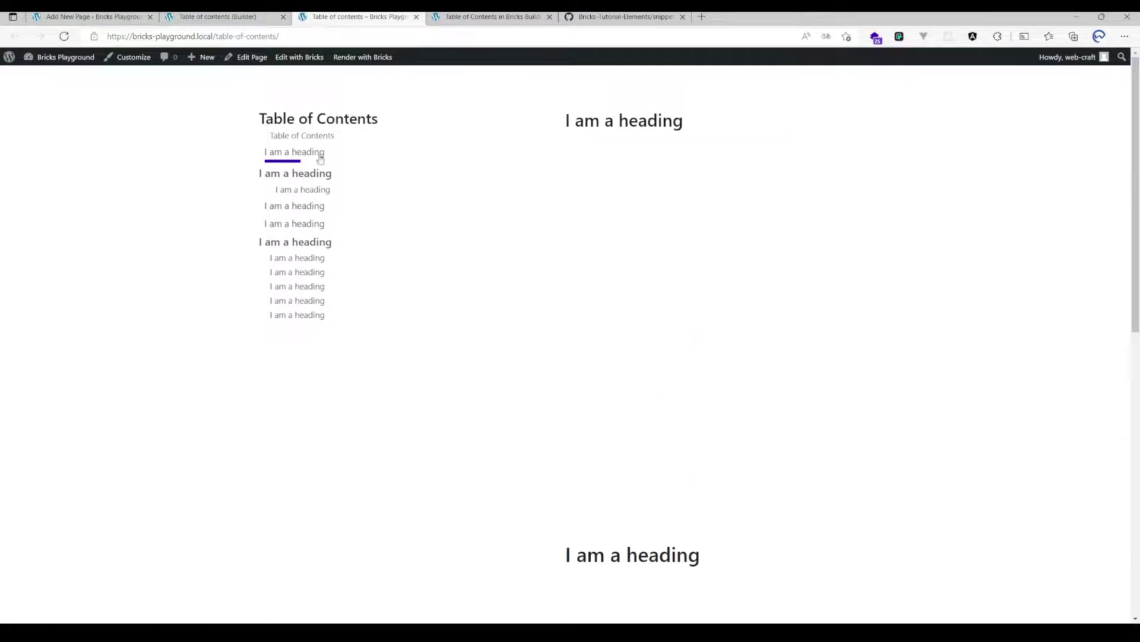
pyautogui.click(220, 17)
pyautogui.click(98, 17)
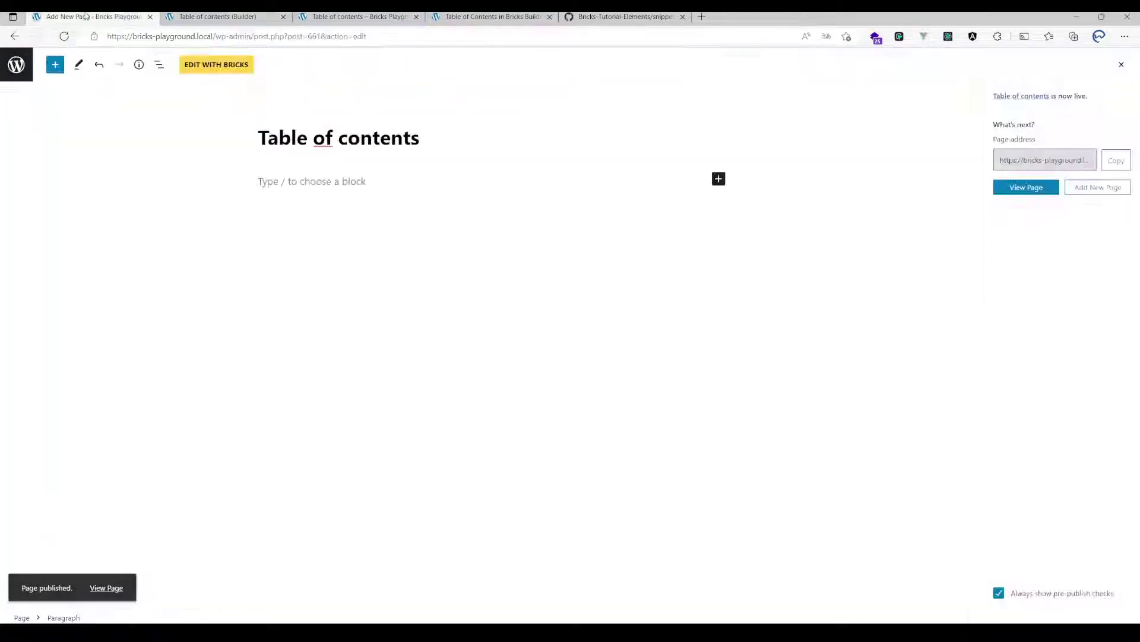
# Step: Comment out the highlight option with //, save, and check the live page without underlining
pyautogui.click(193, 17)
pyautogui.click(1012, 440)
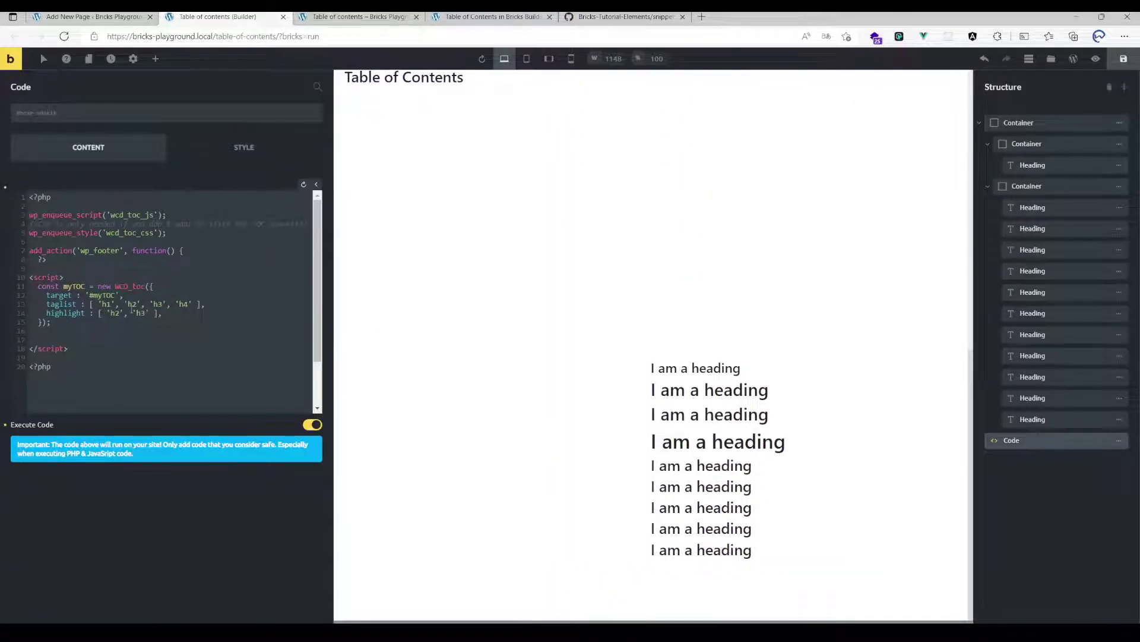
pyautogui.write('//')
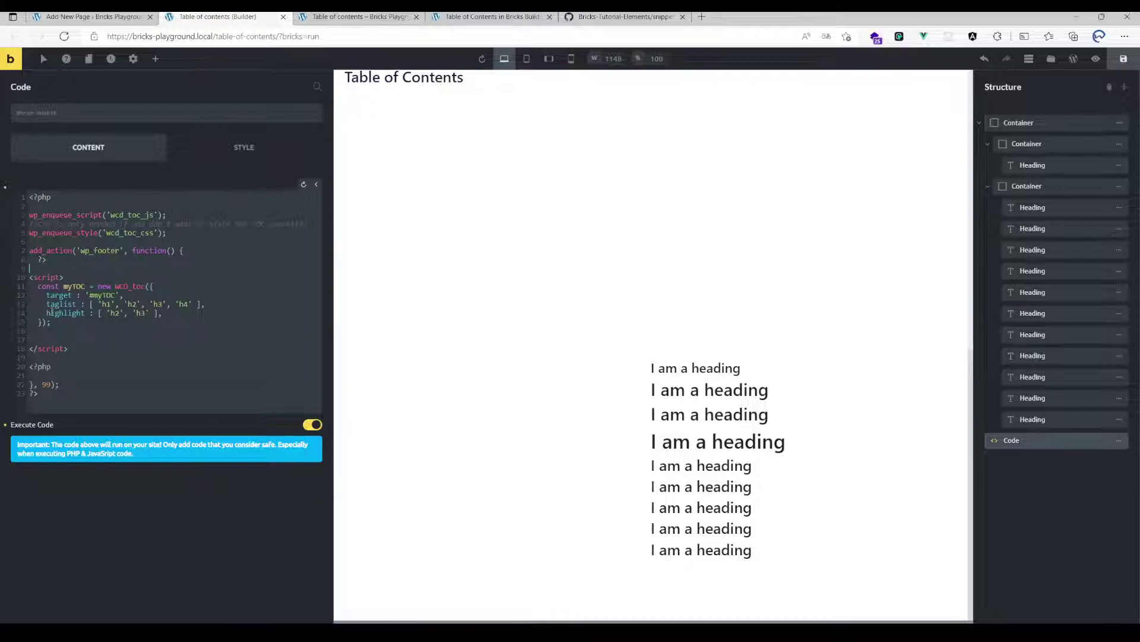
pyautogui.write('//')
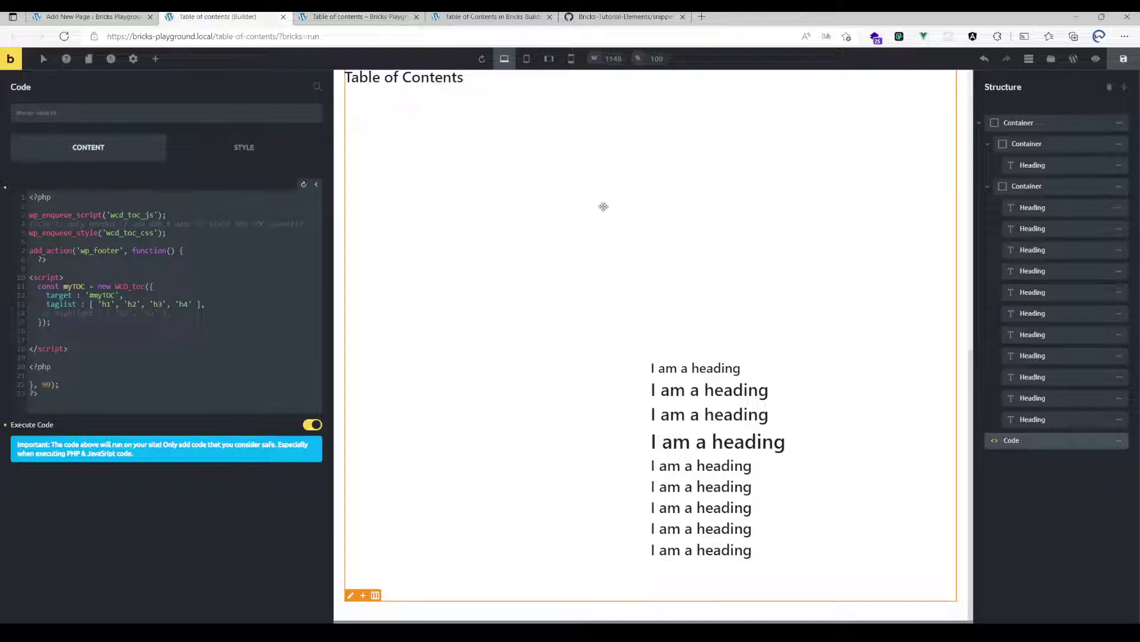
pyautogui.click(1124, 58)
pyautogui.click(359, 17)
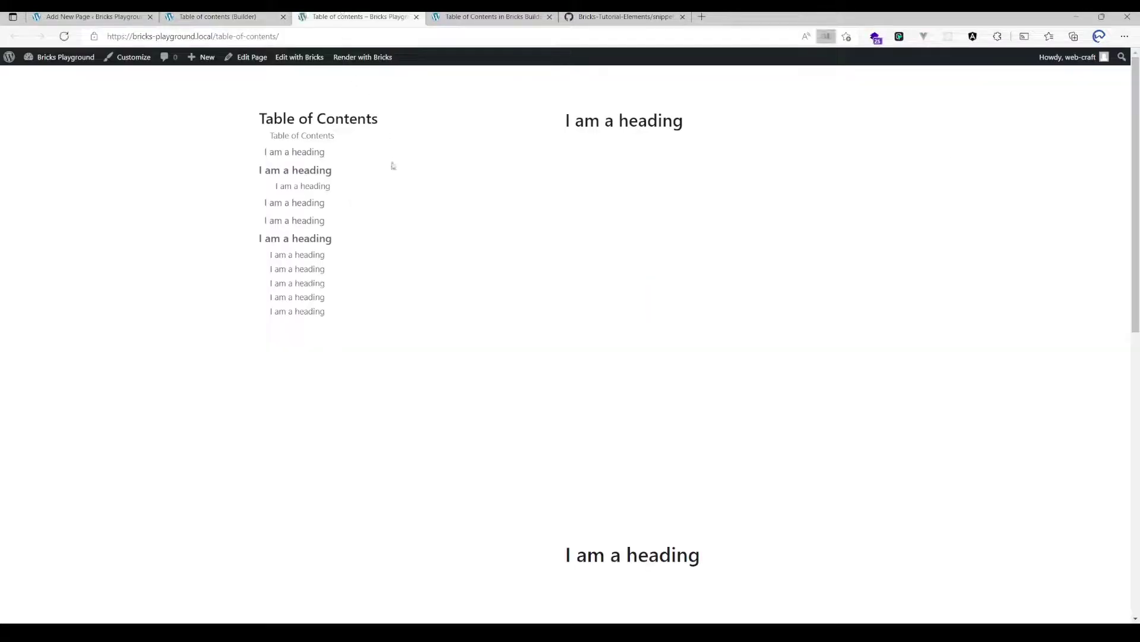
pyautogui.scroll(-5, 438, 180)
pyautogui.scroll(-3, 443, 179)
pyautogui.scroll(8, 440, 196)
pyautogui.scroll(-5, 303, 288)
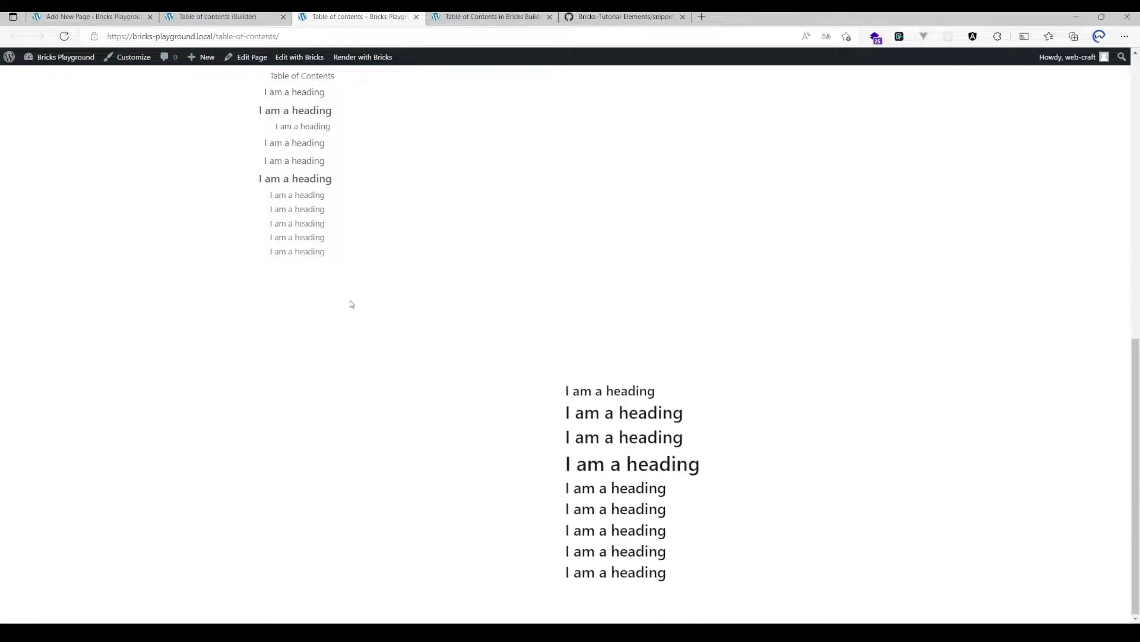
pyautogui.scroll(5, 351, 303)
pyautogui.scroll(-5, 381, 275)
# Step: Uncomment the h2/h3 highlight line with Ctrl+/ and save the page
pyautogui.click(217, 19)
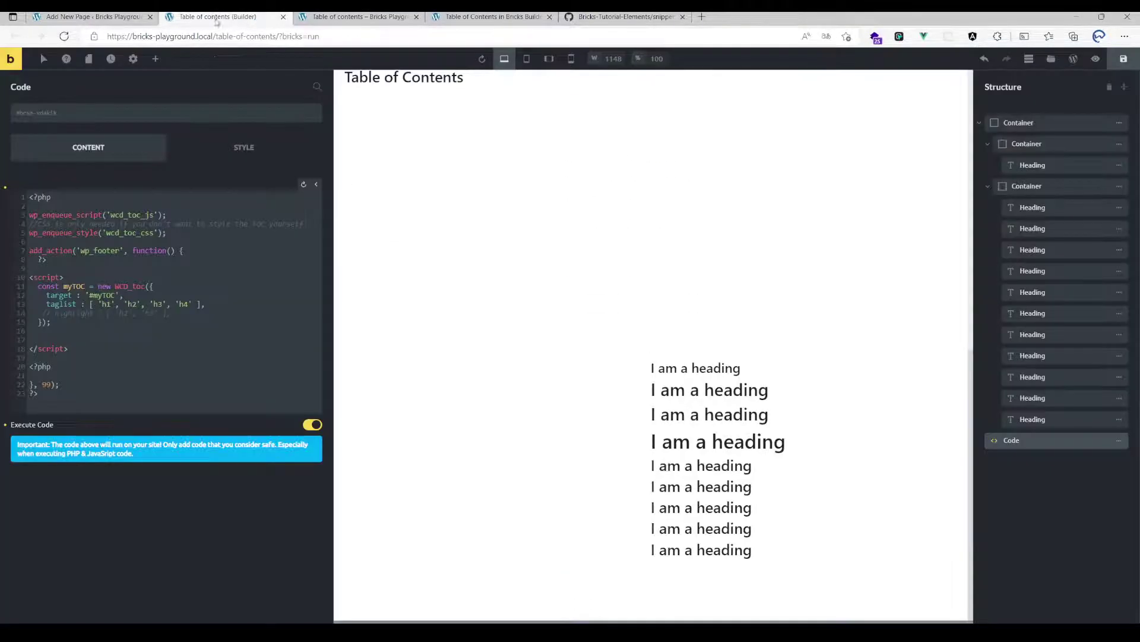
pyautogui.moveTo(124, 311); pyautogui.dragTo(141, 313)
pyautogui.hotkey('ctrl', '/')
pyautogui.click(303, 184)
pyautogui.click(1134, 64)
# Step: On the live page, mark the duplicate 'Table of Contents' entry in the generated list
pyautogui.click(360, 17)
pyautogui.scroll(5, 348, 206)
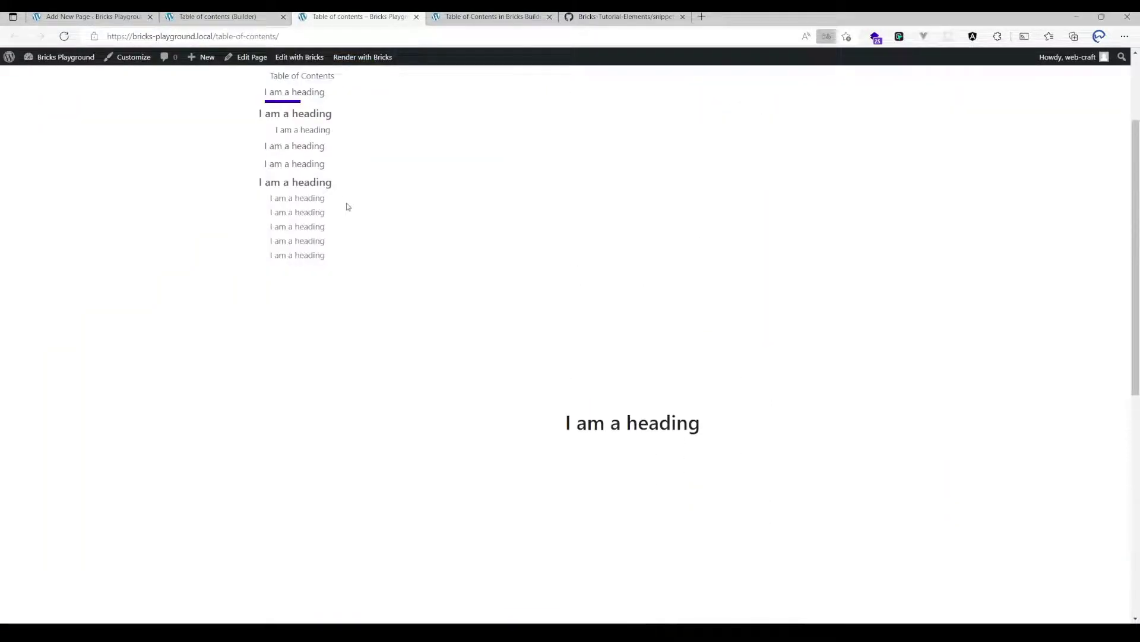
pyautogui.scroll(1, 348, 206)
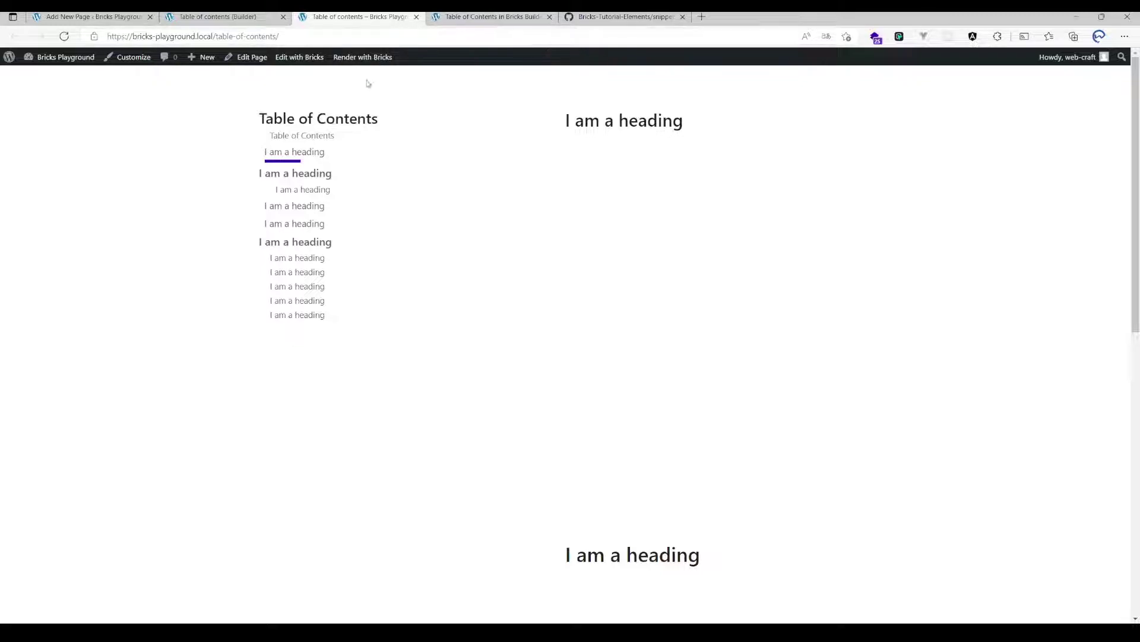
pyautogui.tripleClick(303, 119)
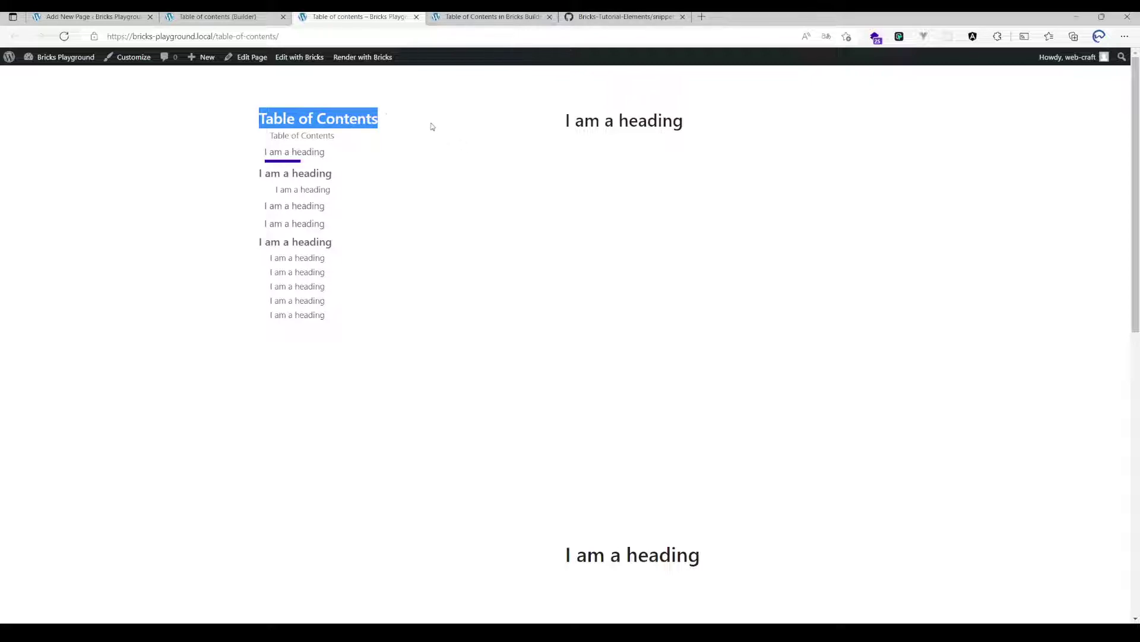
pyautogui.click(381, 133)
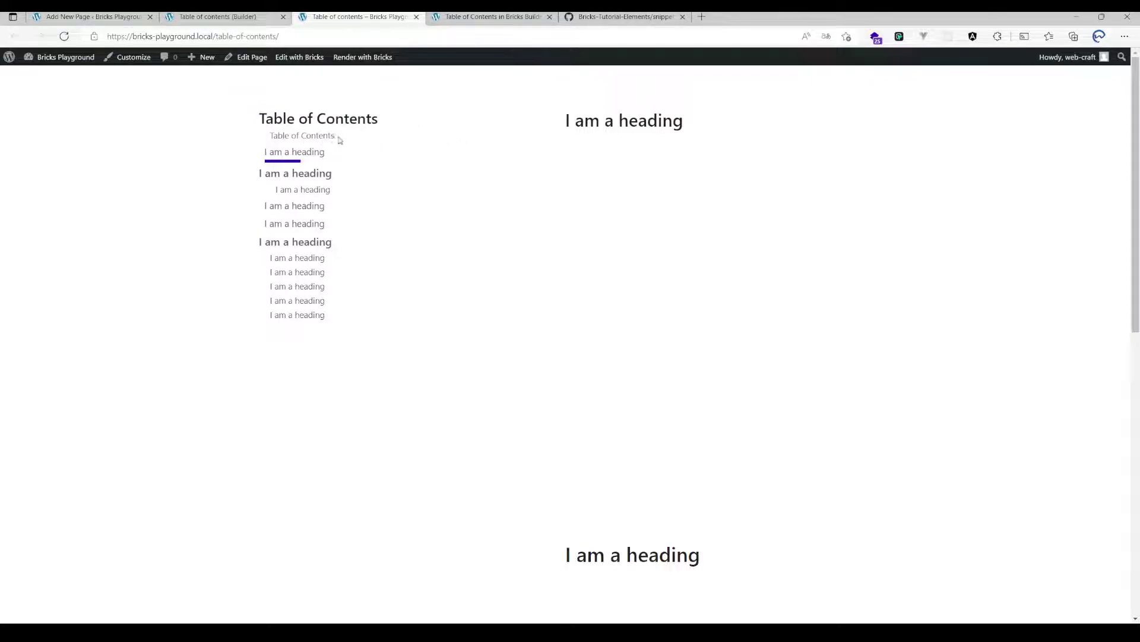
pyautogui.moveTo(336, 138); pyautogui.dragTo(248, 137)
pyautogui.click(103, 161)
# Step: In the builder, select the Table of Contents heading element
pyautogui.click(211, 14)
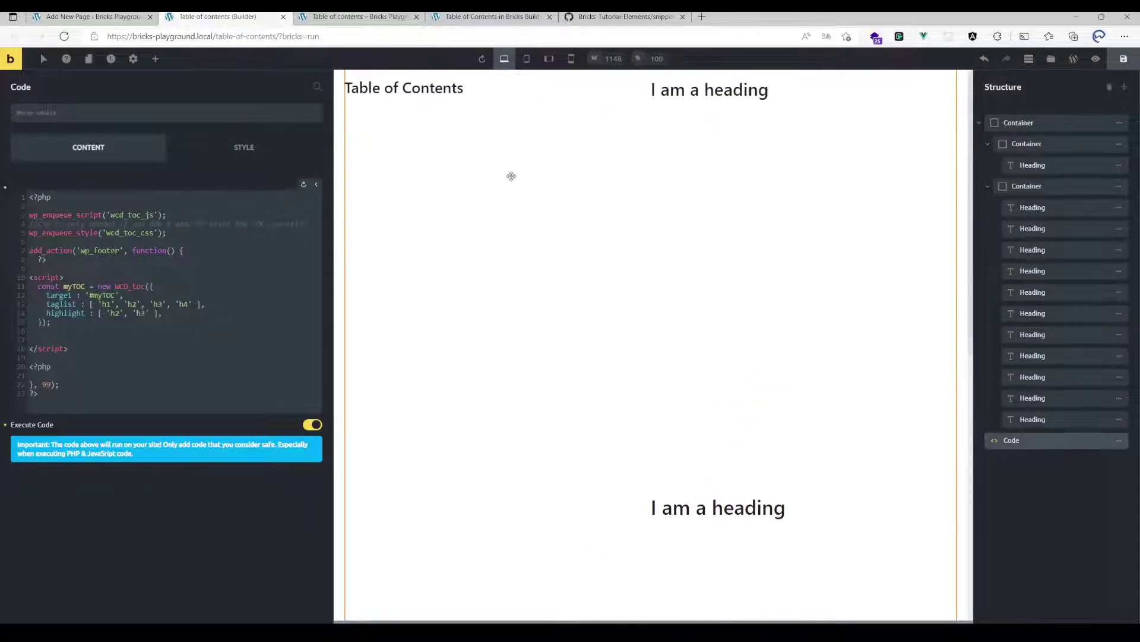
pyautogui.click(430, 118)
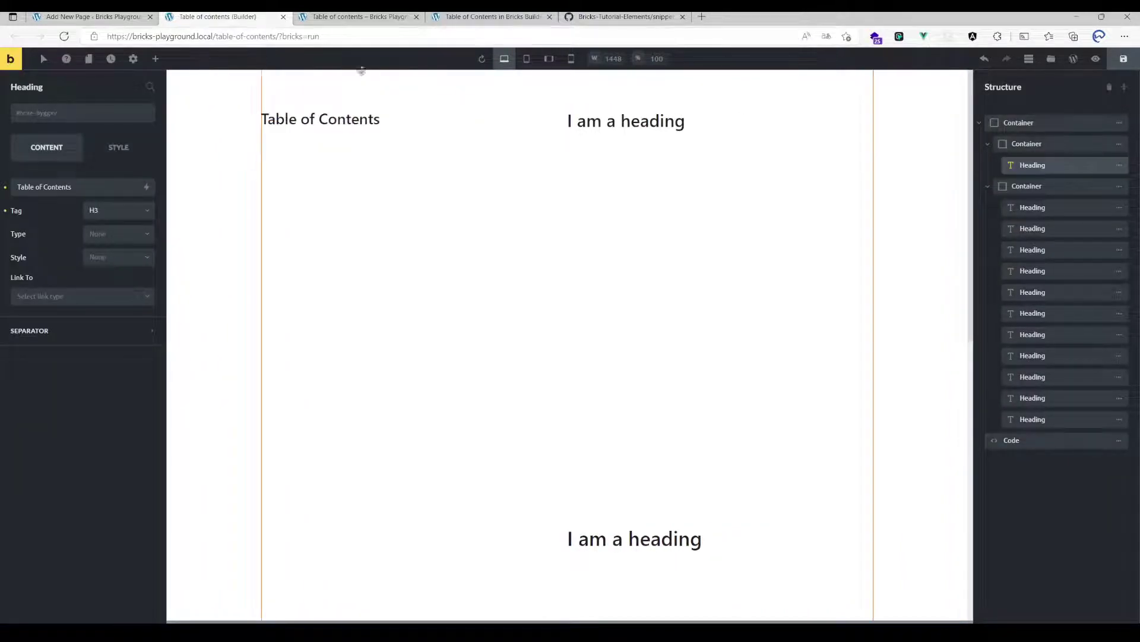
pyautogui.click(319, 120)
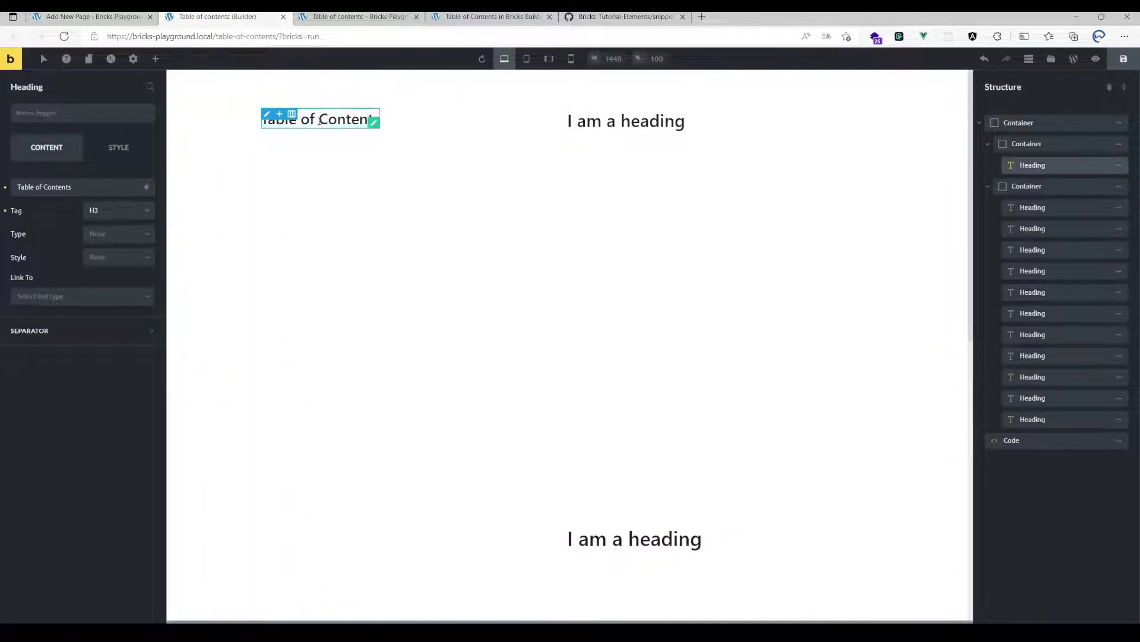
# Step: In the WebCraftDesign tutorial's Skip Elements step, select the class name wcd_tableOfContents_skip for copying
pyautogui.click(356, 16)
pyautogui.click(493, 16)
pyautogui.scroll(15, 530, 240)
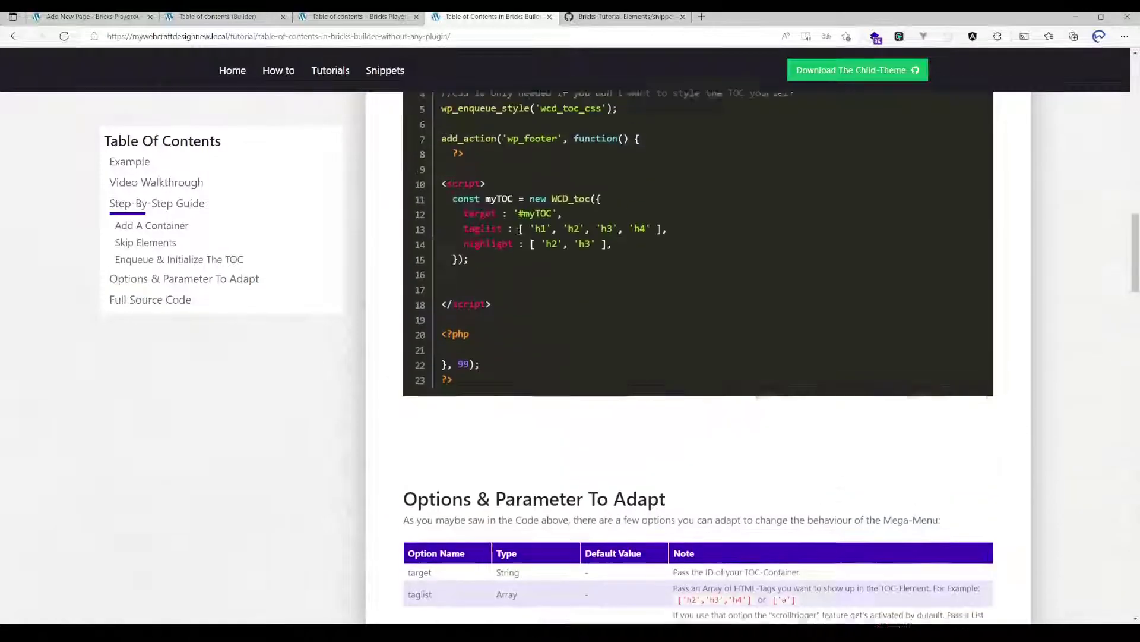
pyautogui.scroll(-3, 486, 416)
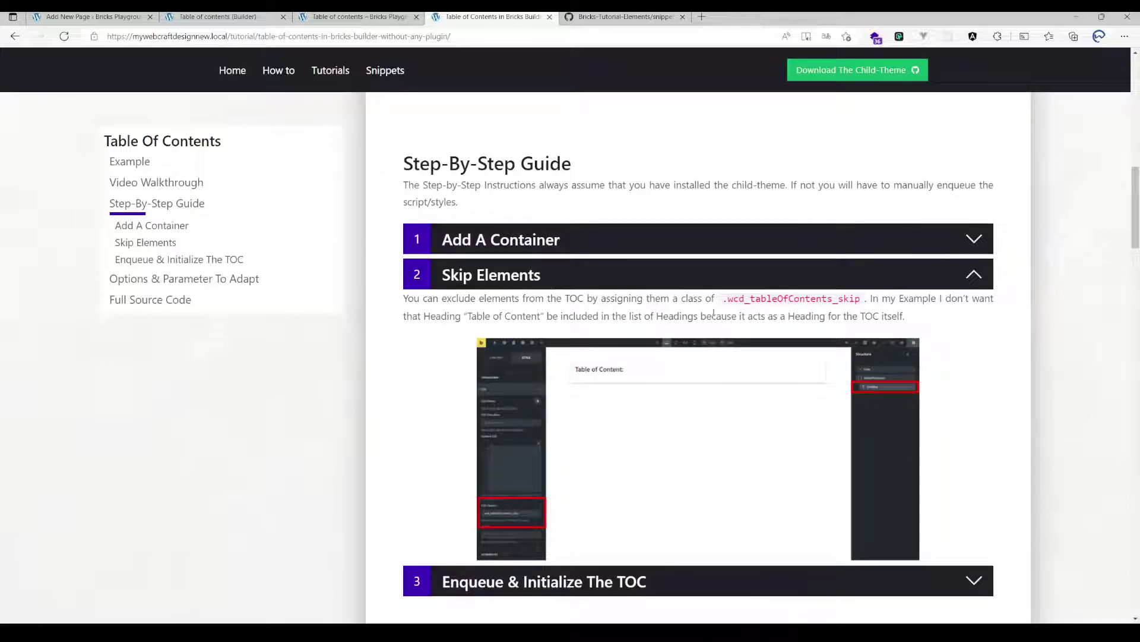
pyautogui.moveTo(729, 298); pyautogui.dragTo(861, 296)
pyautogui.hotkey('ctrl', 'c')
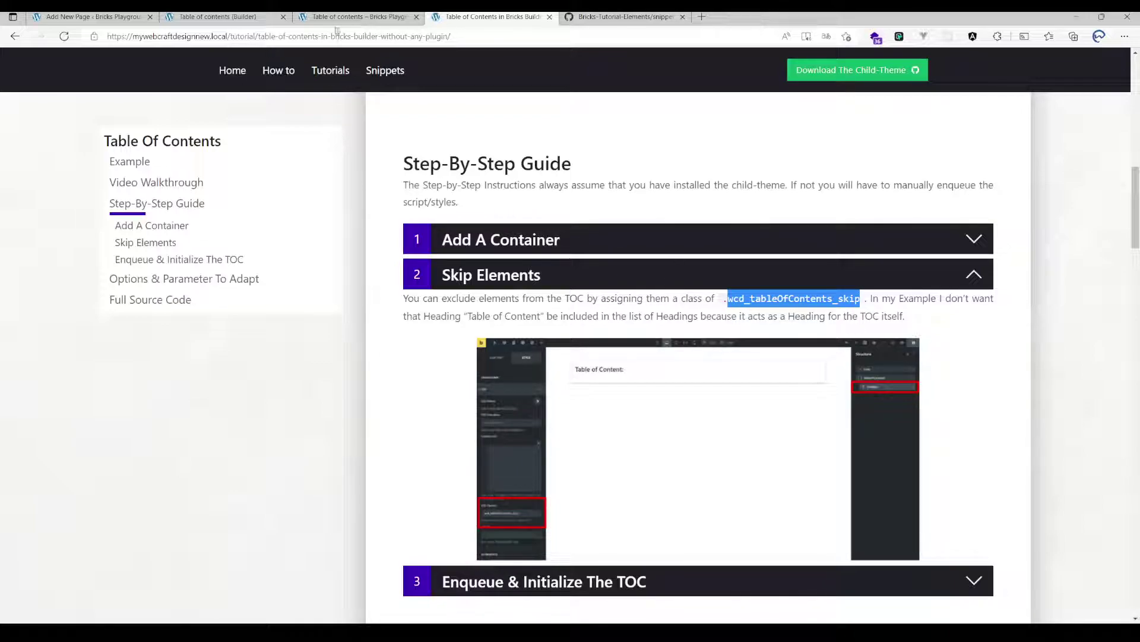
# Step: Add the class wcd_tableOfContents_skip to the Table of Contents heading's CSS Classes and save
pyautogui.click(359, 16)
pyautogui.click(219, 17)
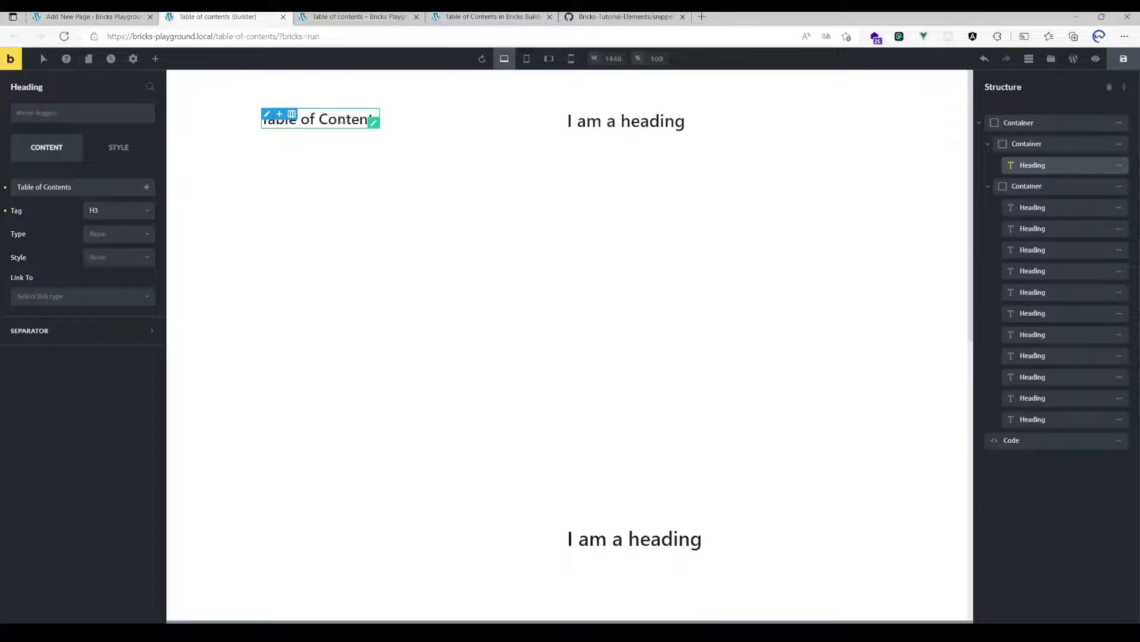
pyautogui.click(110, 148)
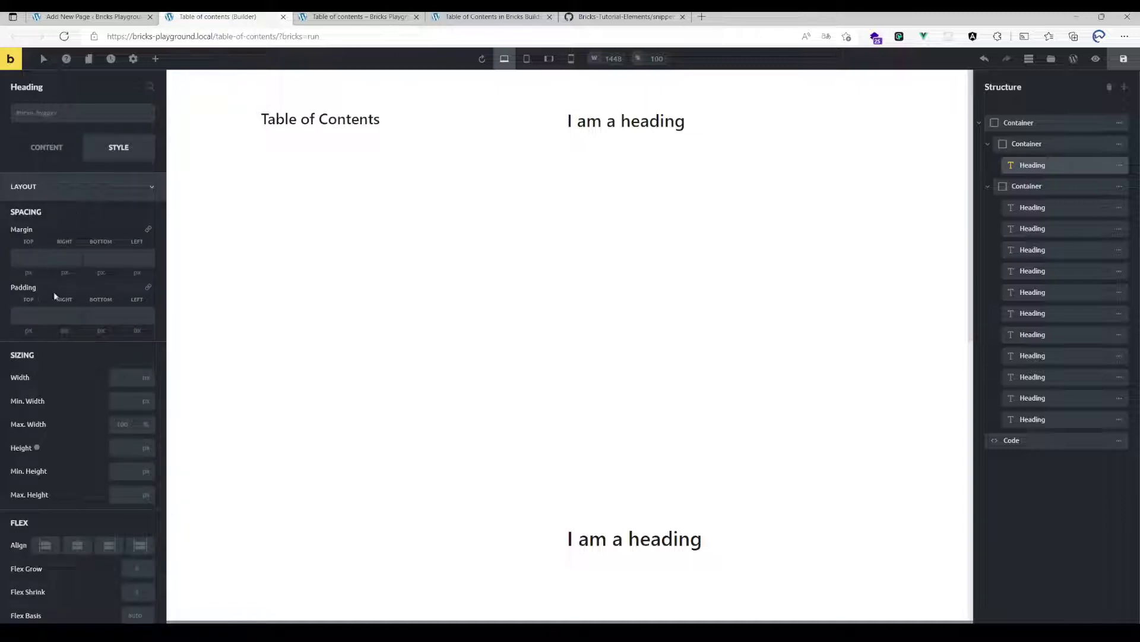
pyautogui.click(45, 187)
pyautogui.click(41, 357)
pyautogui.scroll(-3, 41, 358)
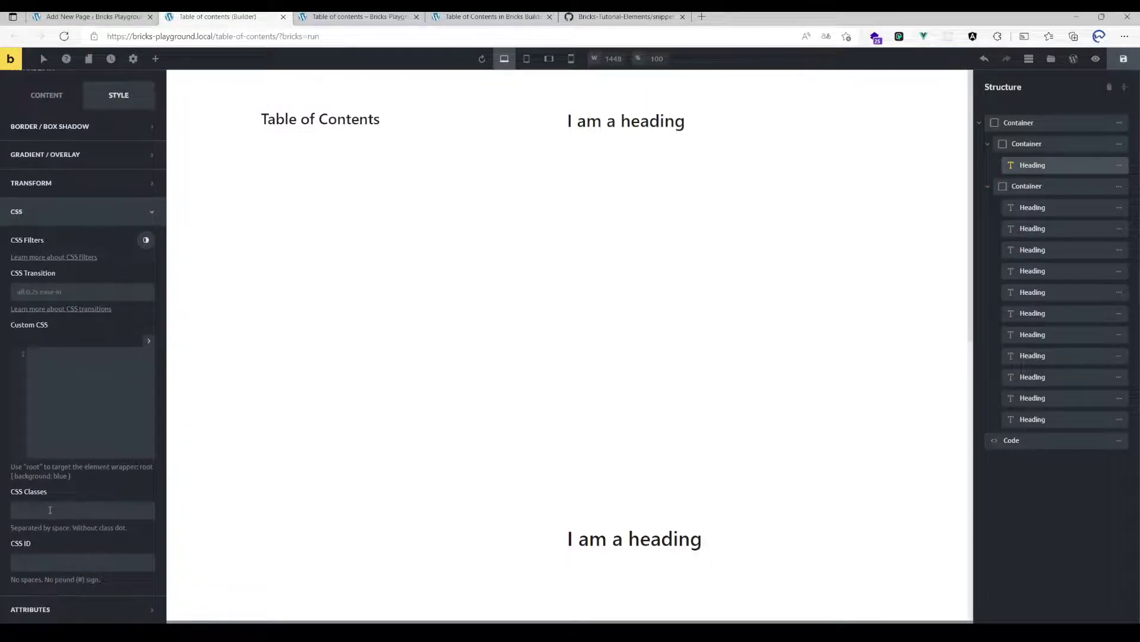
pyautogui.click(83, 509)
pyautogui.hotkey('ctrl', 'v')
pyautogui.press('Tab')
pyautogui.hotkey('ctrl', 's')
# Step: Check on the live page that the table of contents no longer lists its own title
pyautogui.hotkey('ctrl', 'Tab')
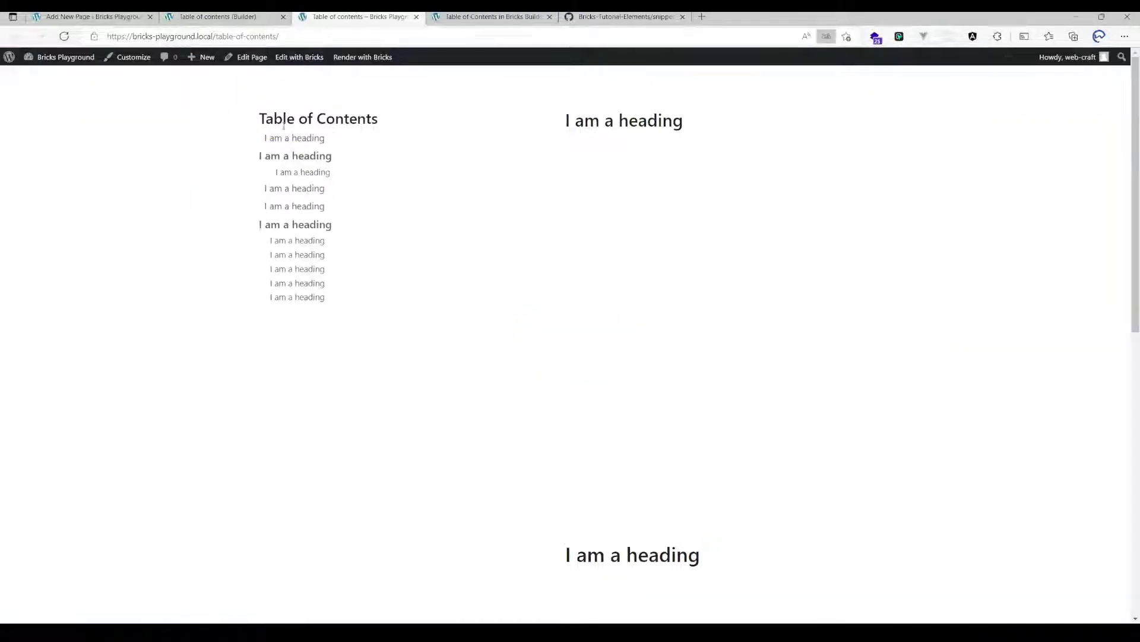
pyautogui.scroll(-10, 285, 178)
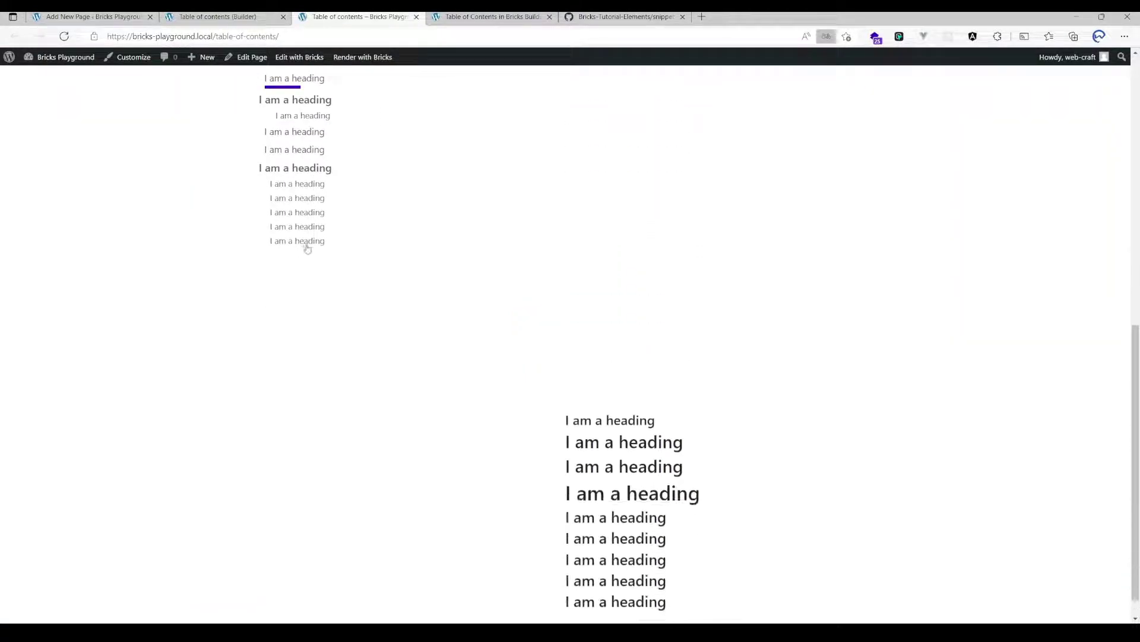
pyautogui.scroll(10, 307, 217)
pyautogui.hotkey('ctrl', 'shift', 'Tab')
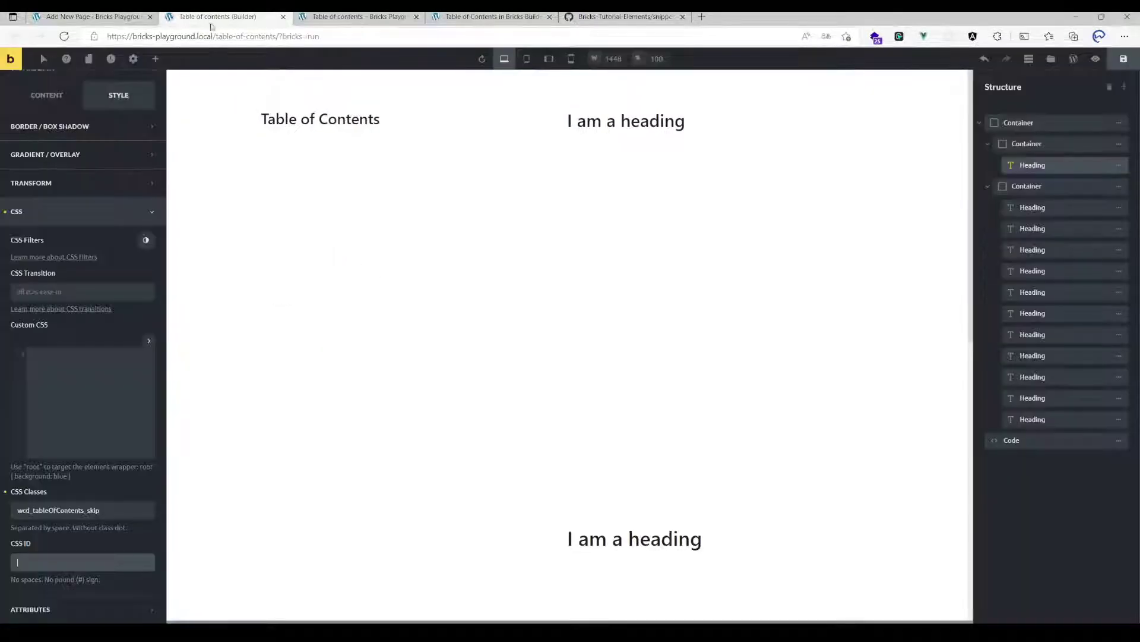